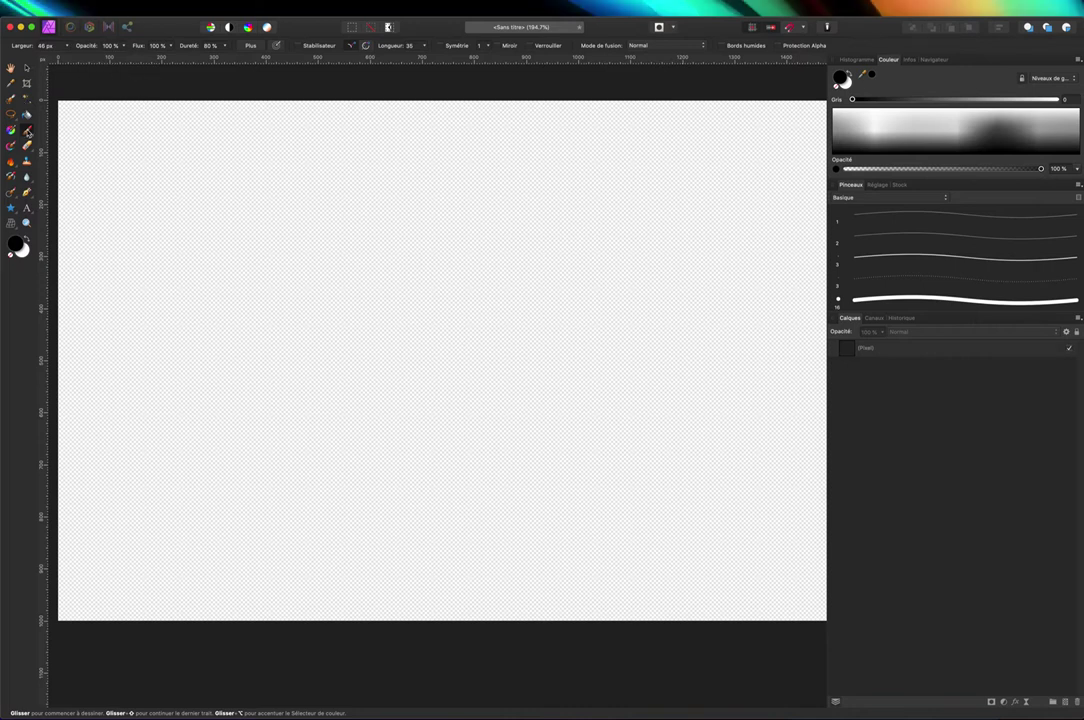
- Activate the Paint Brush tool and display the Pinceaux brush library
click(27, 130)
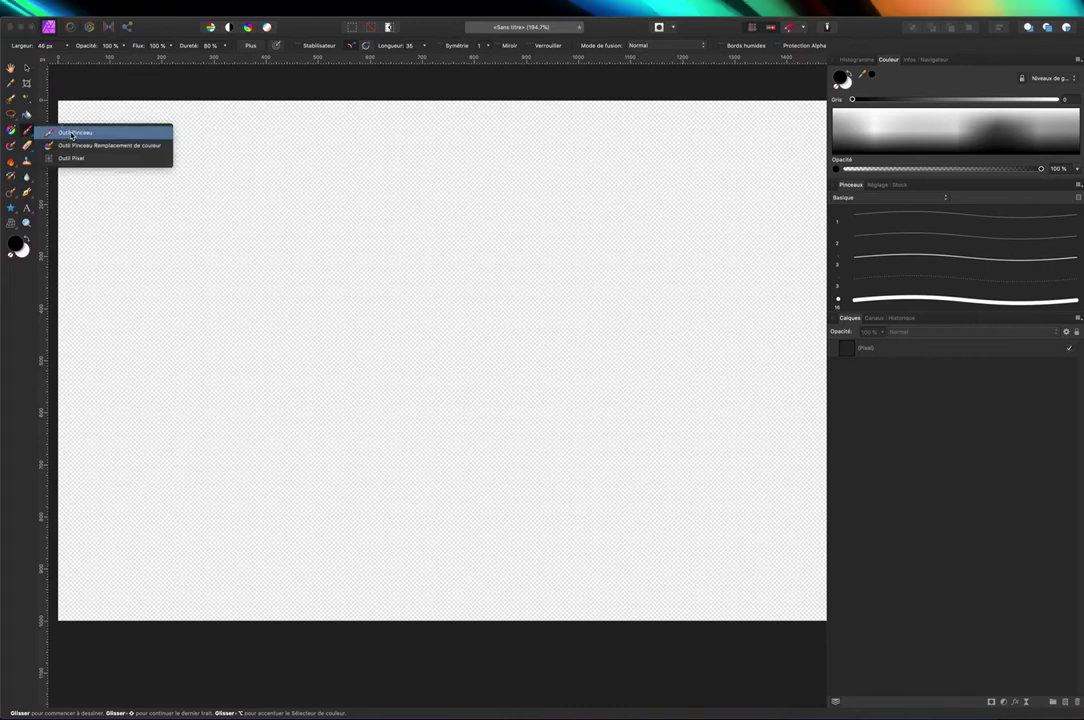
click(72, 135)
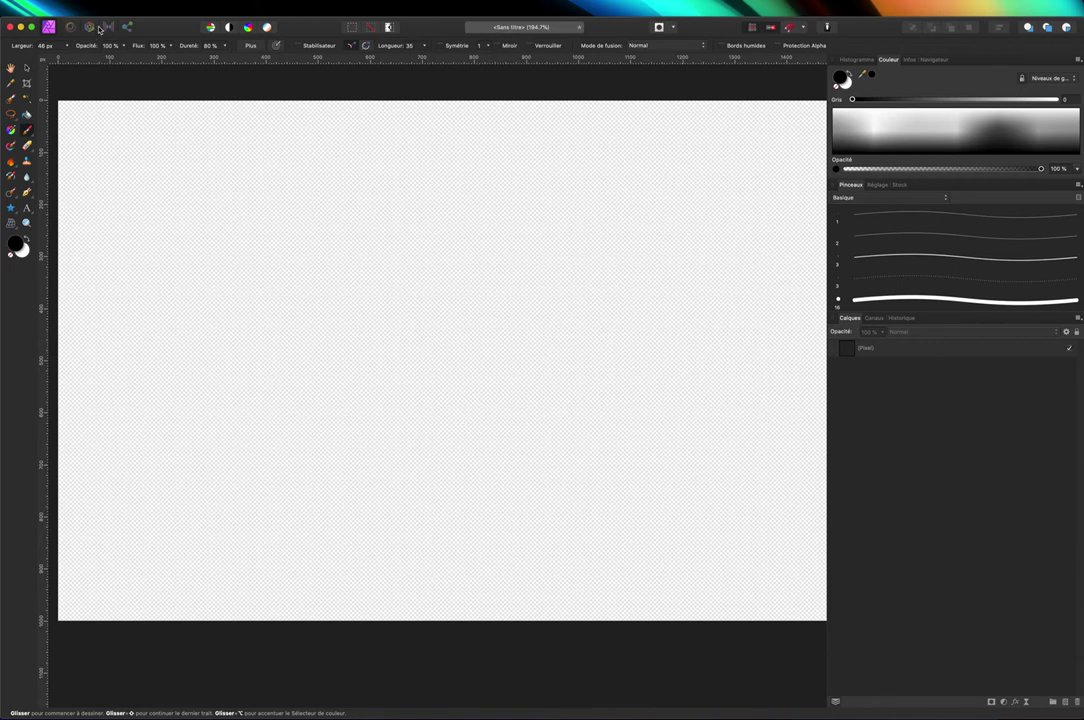
drag(48, 48, 41, 53)
click(876, 186)
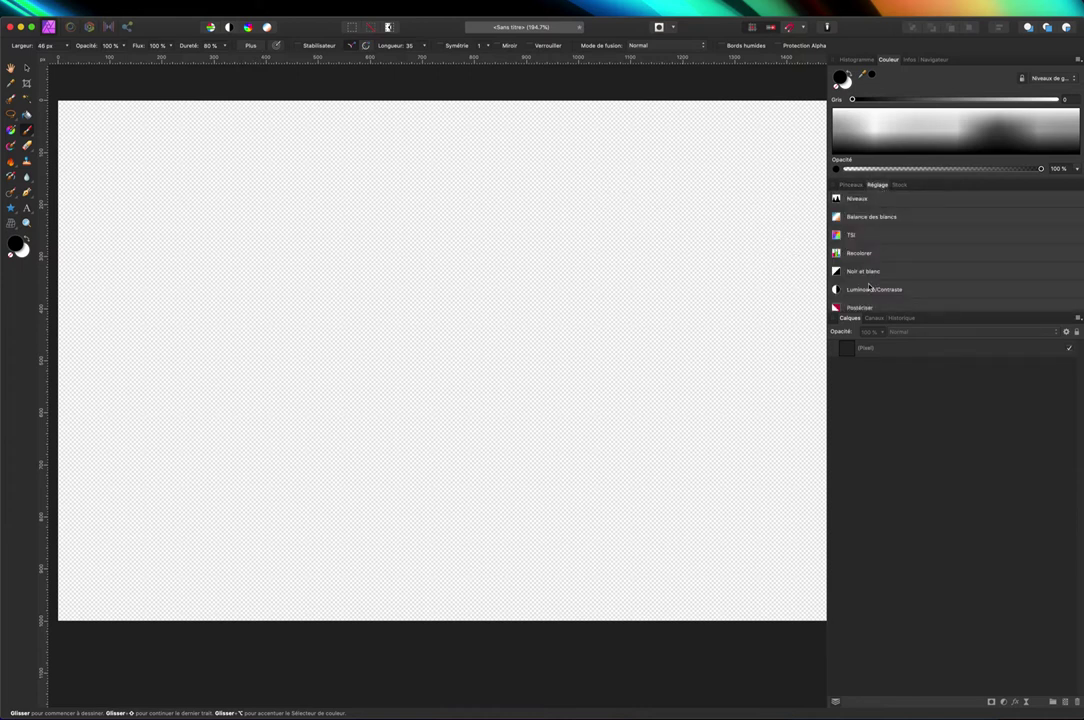
click(856, 186)
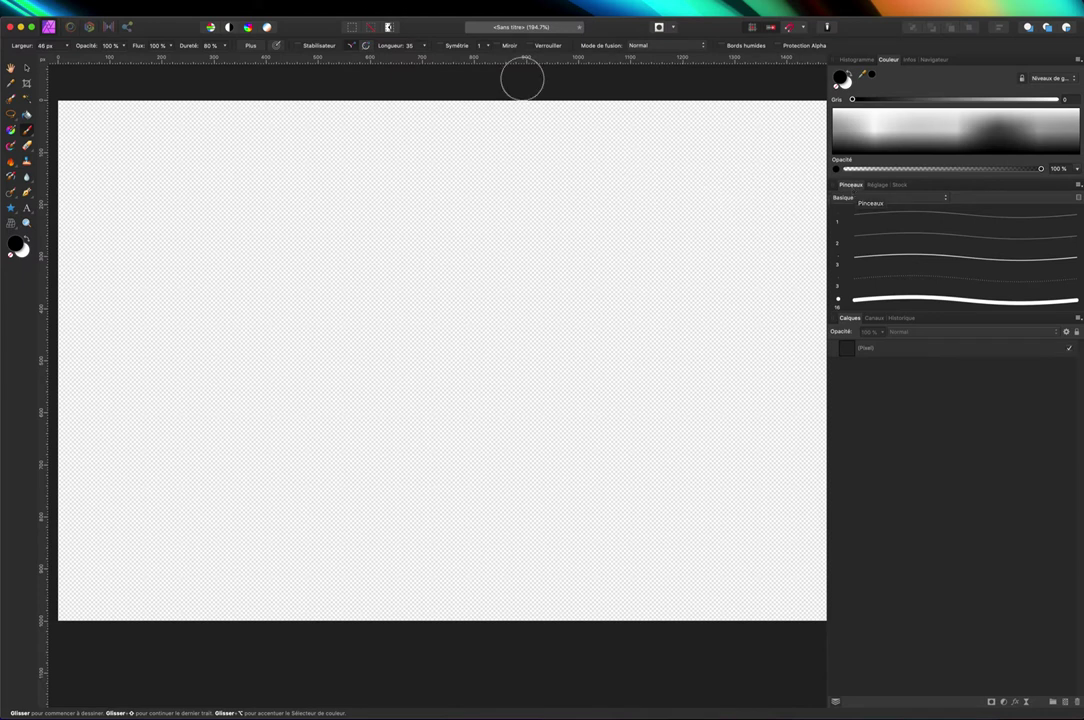
- Check in the list of Studio components whether Pinceaux is enabled
mouse_move(470, 5)
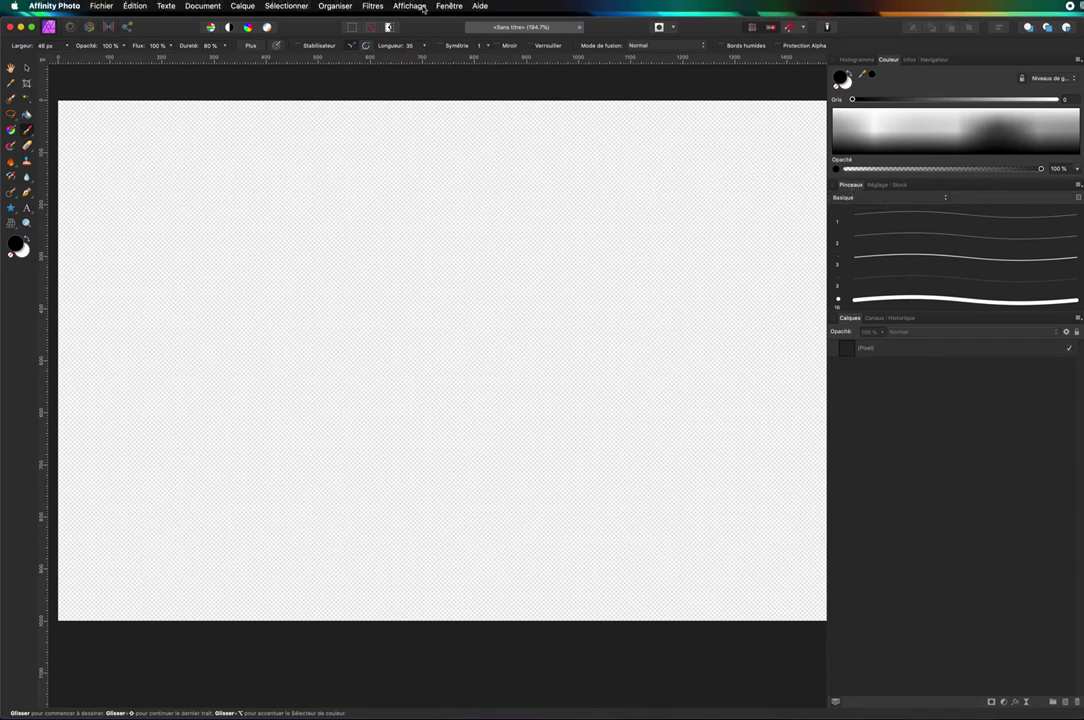
click(423, 8)
mouse_move(425, 215)
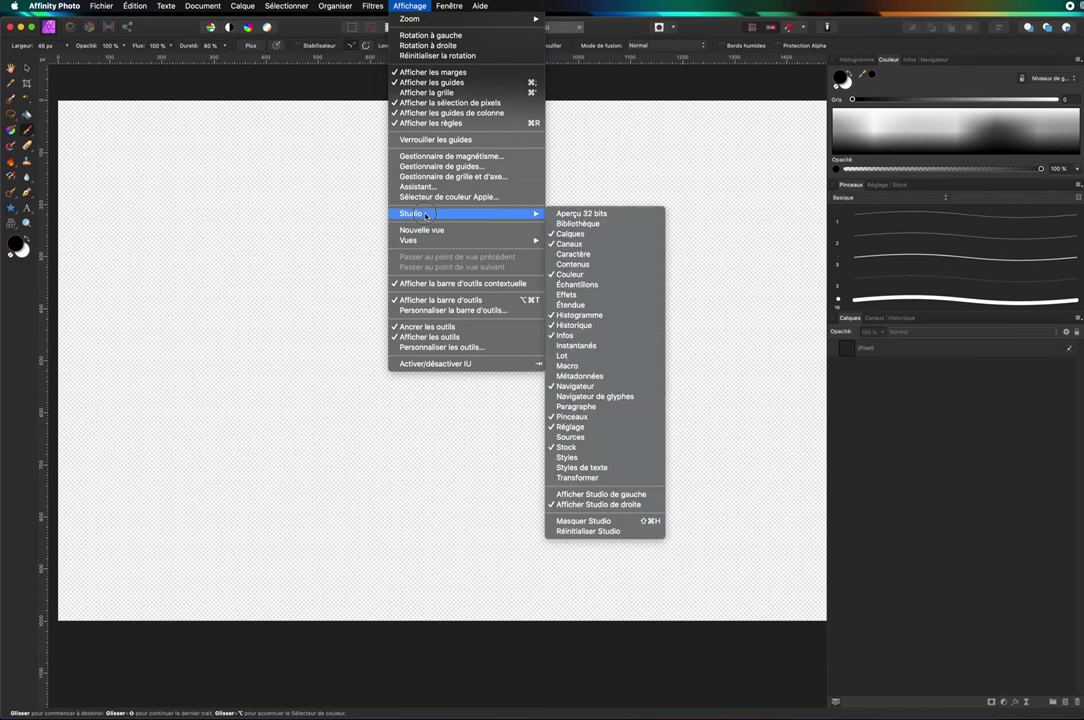
key(Escape)
key(Escape)
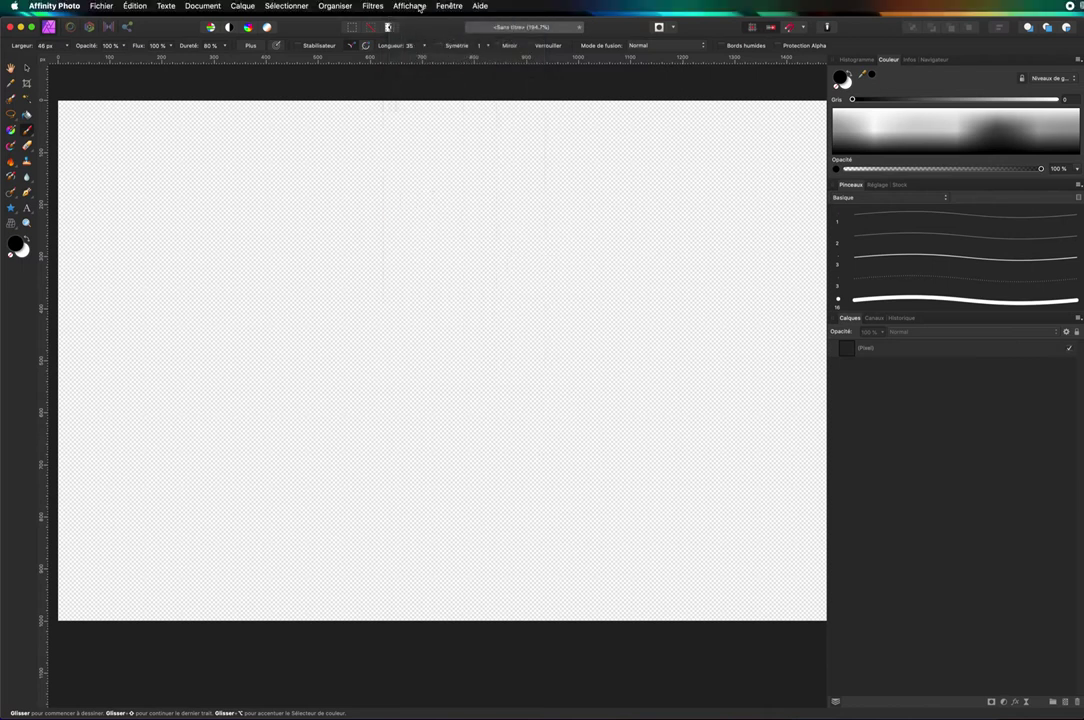
click(420, 8)
mouse_move(423, 215)
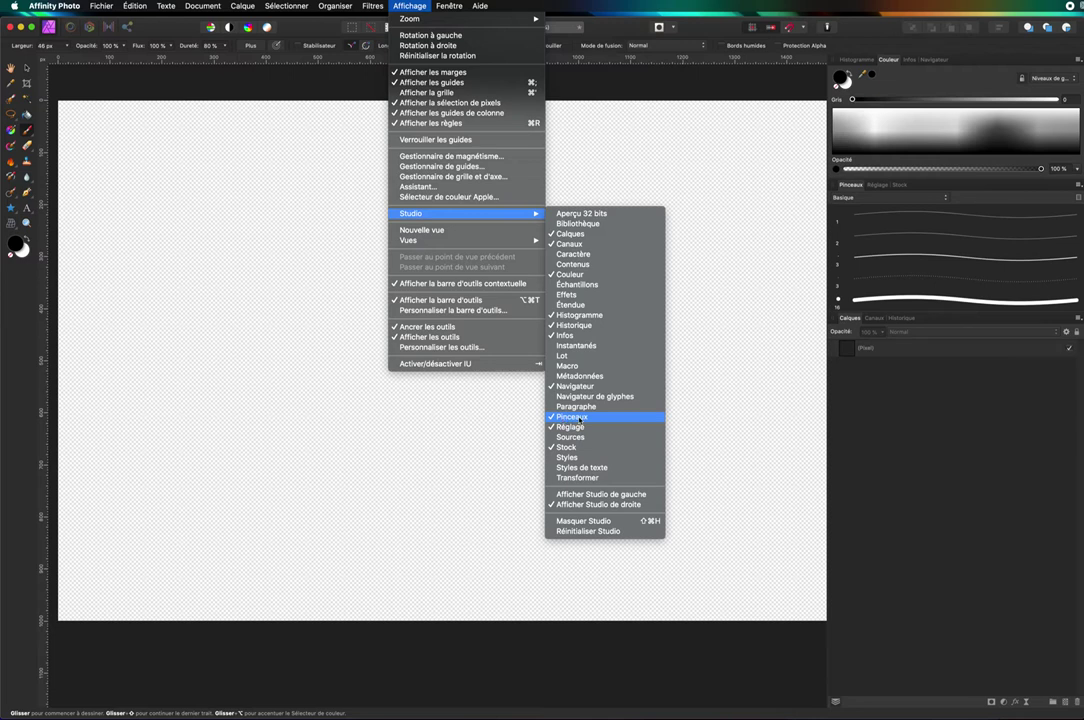
click(968, 380)
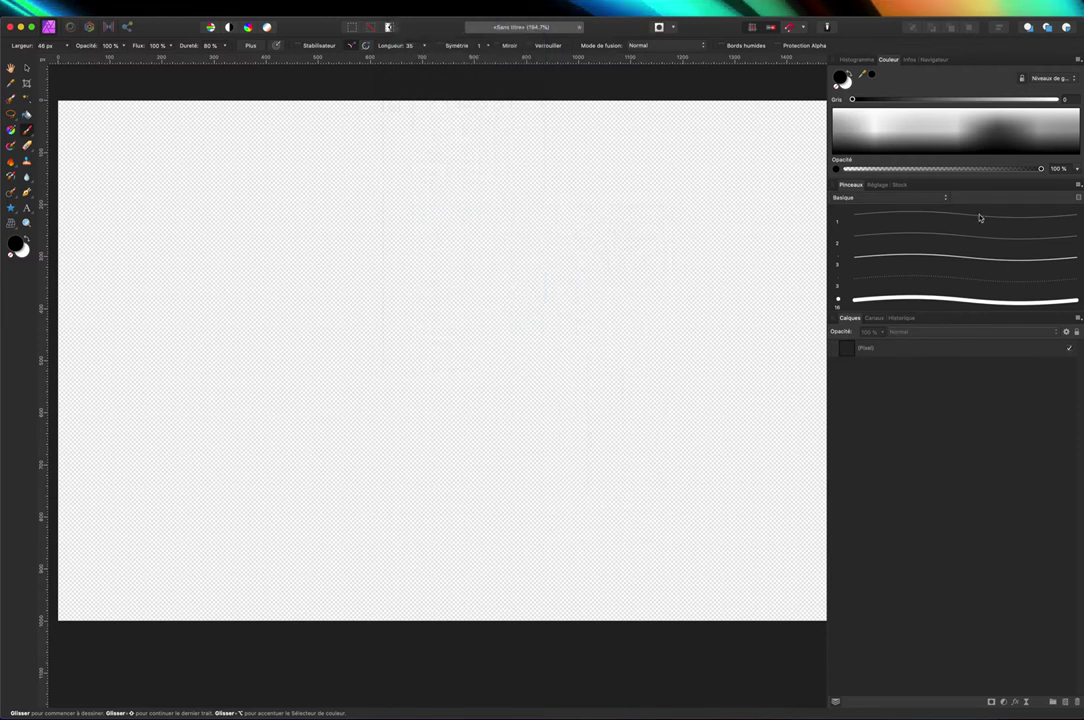
- Detach the Pinceaux brush library so it floats over the canvas and enlarge it to show more brushes
drag(857, 190, 639, 141)
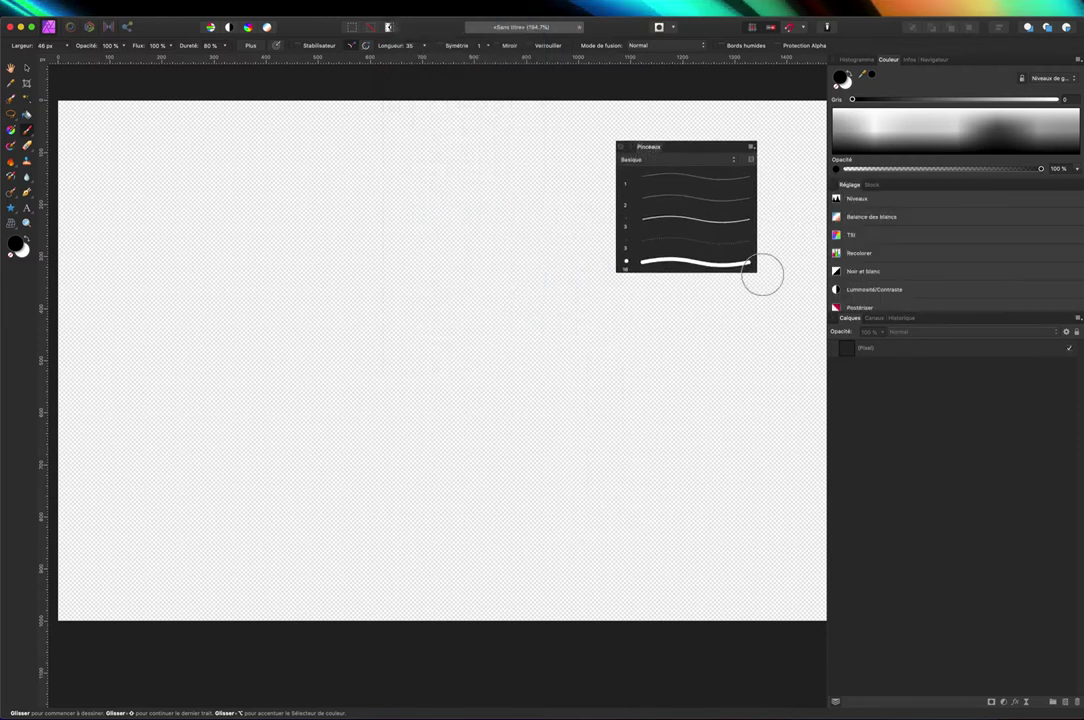
drag(755, 270, 766, 434)
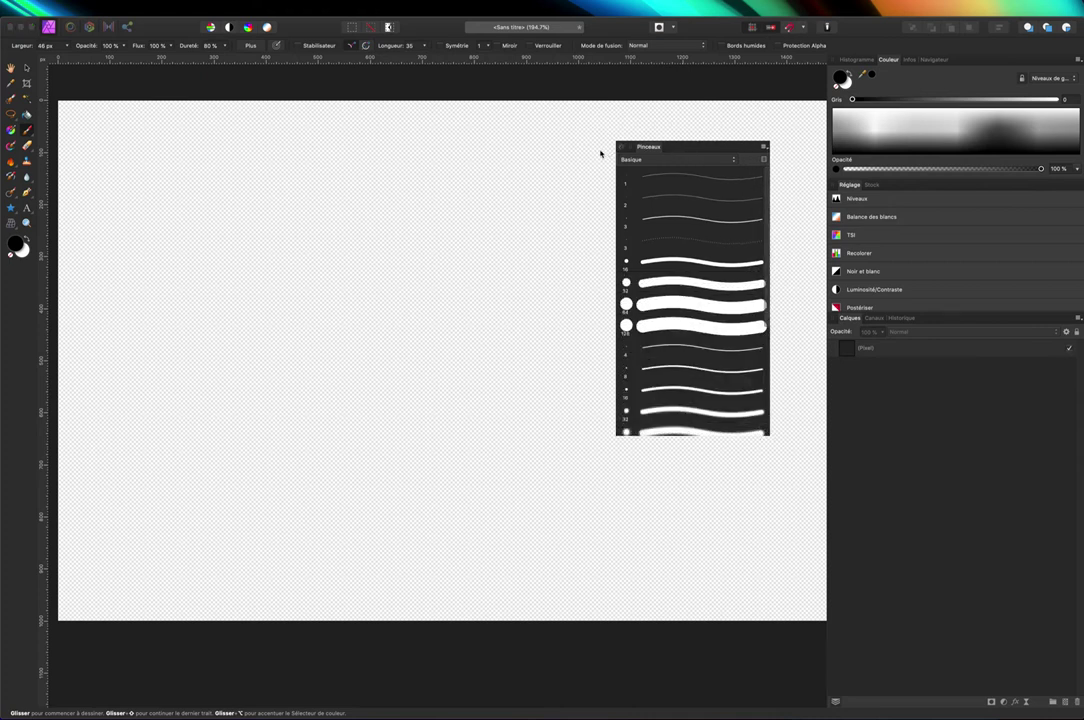
scroll(649, 310, down, 3)
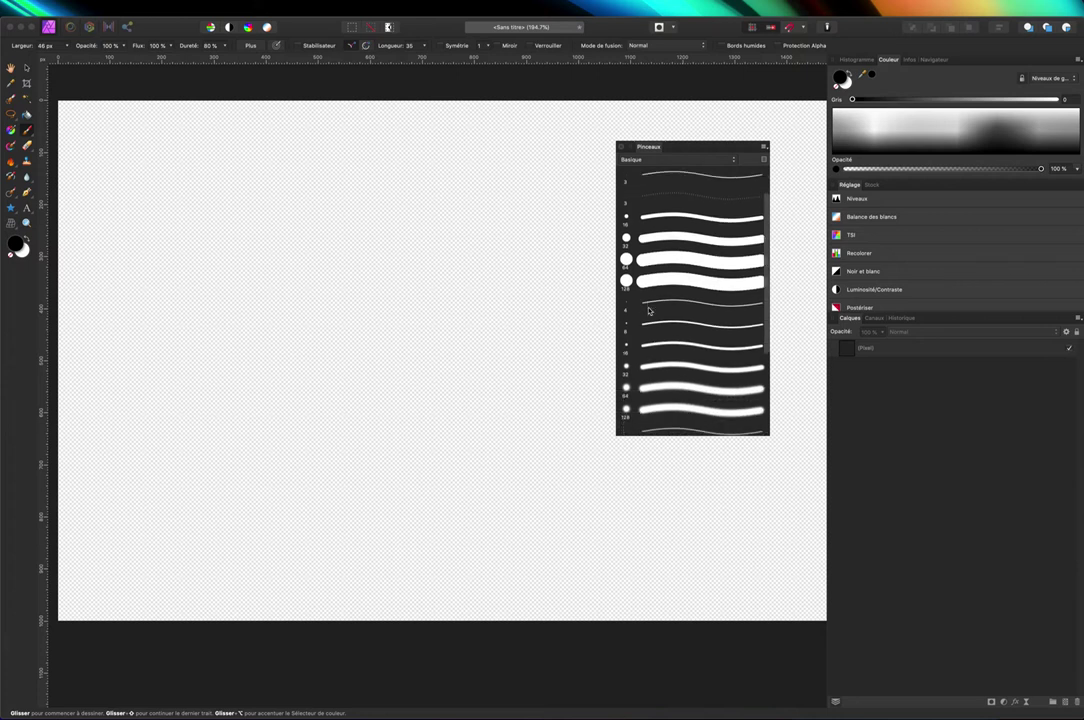
scroll(649, 312, up, 3)
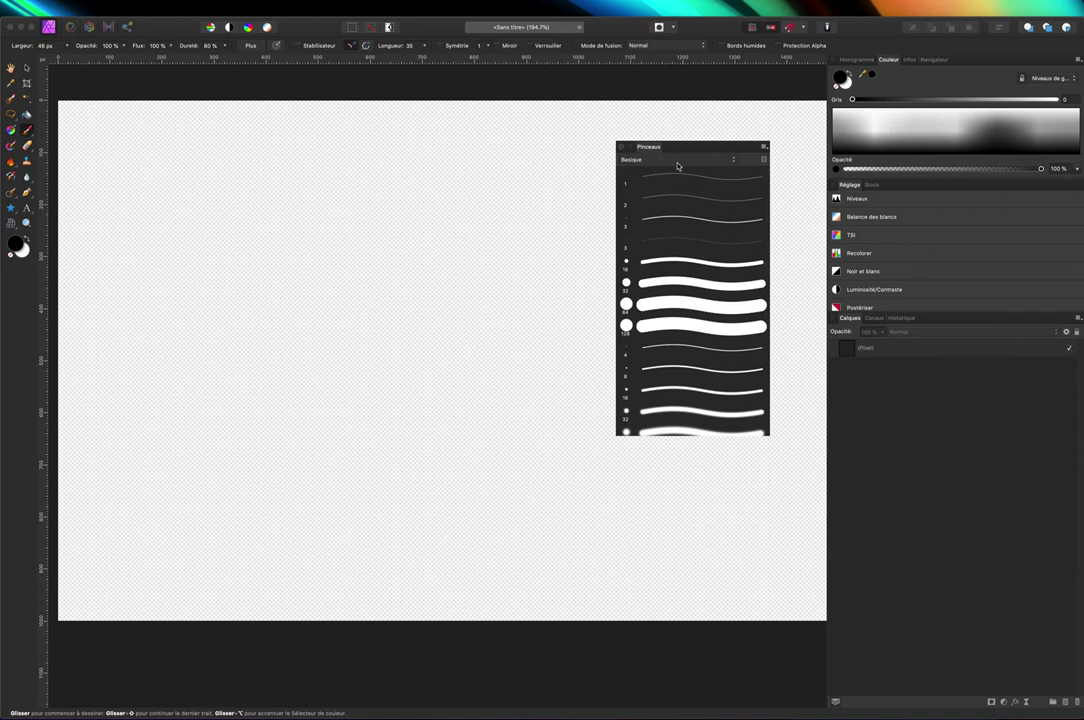
- Paint black spatter over the upper-left area of the canvas with the Etching Dirty brush from the éclaboussures category
click(735, 162)
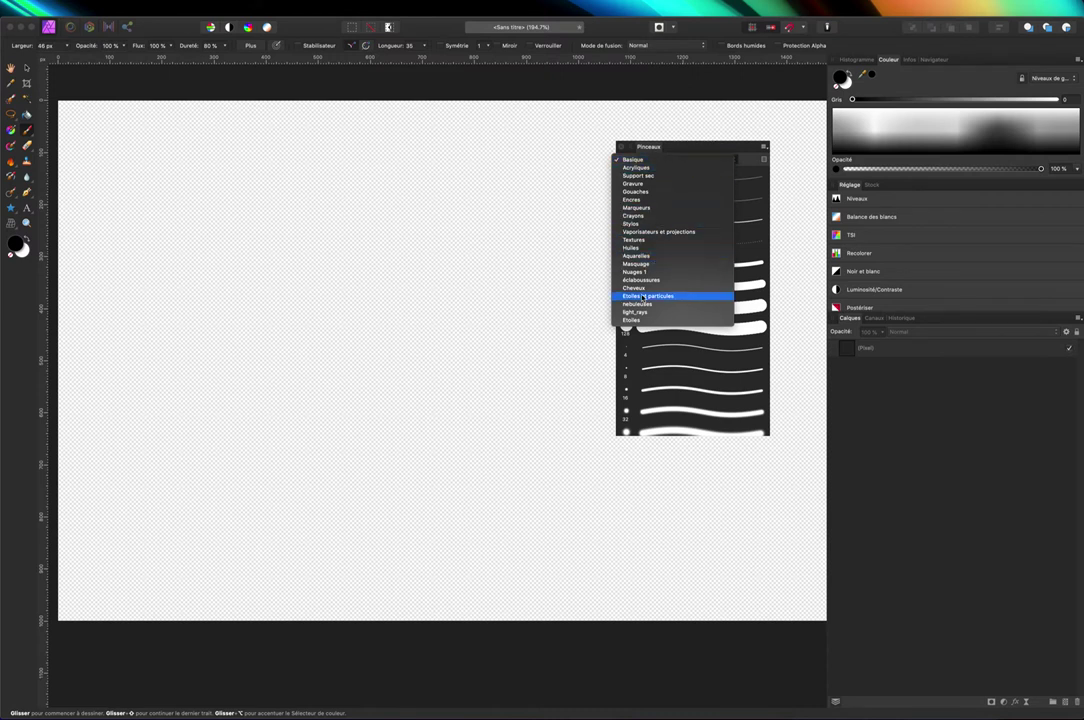
key(Escape)
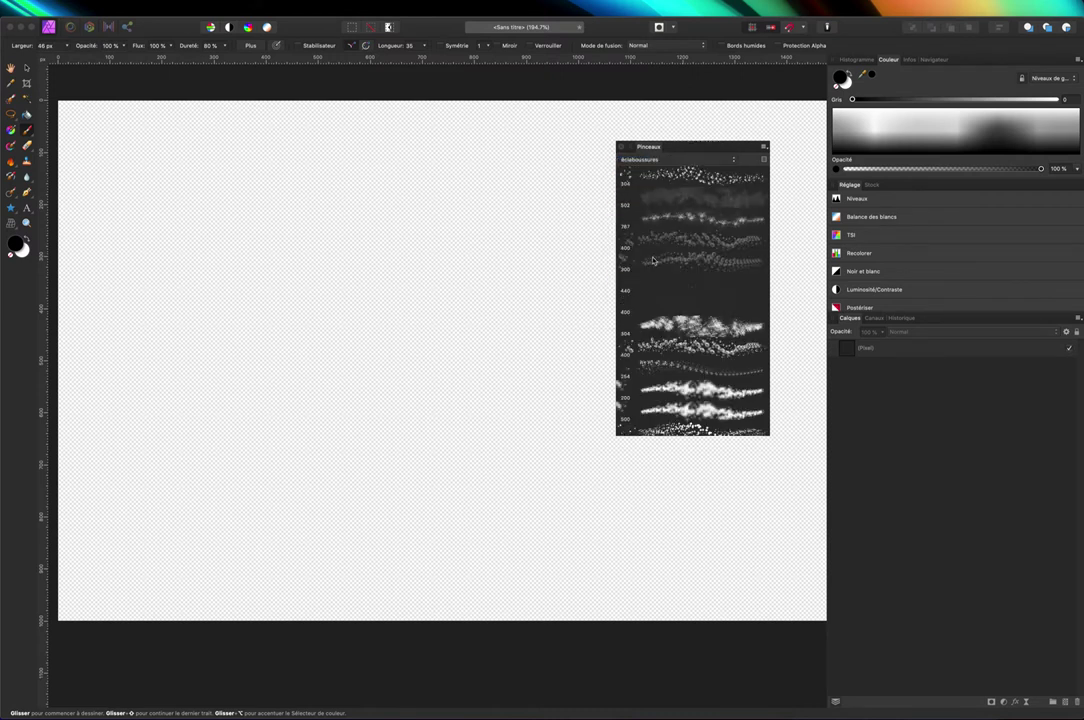
scroll(692, 300, down, 5)
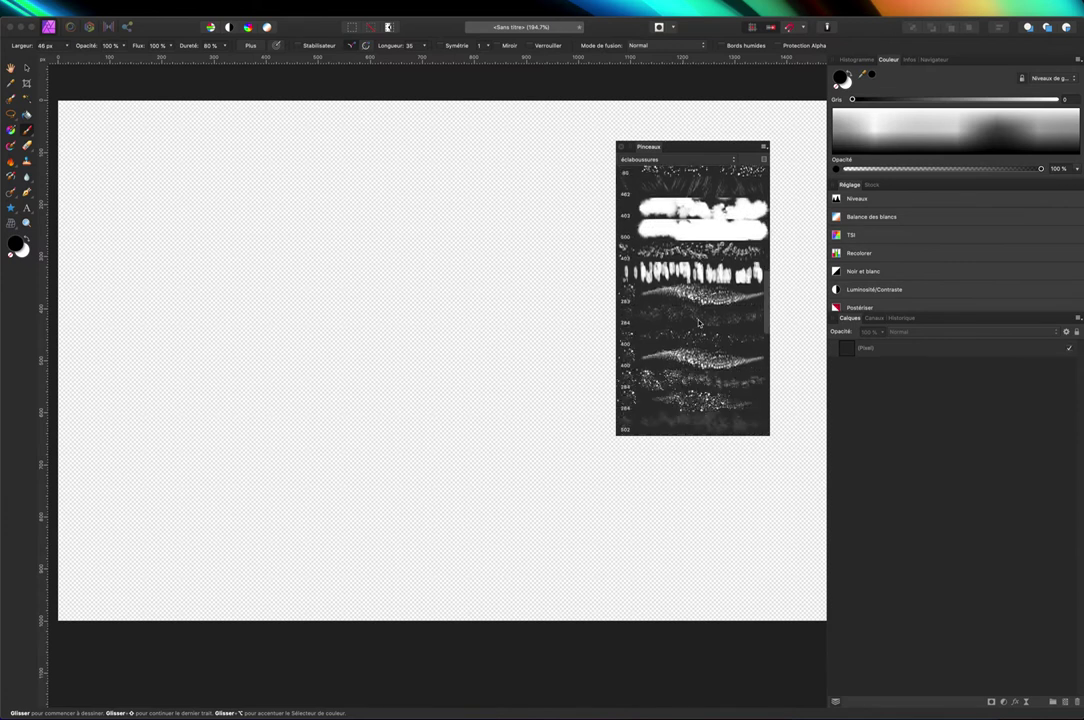
scroll(692, 300, up, 3)
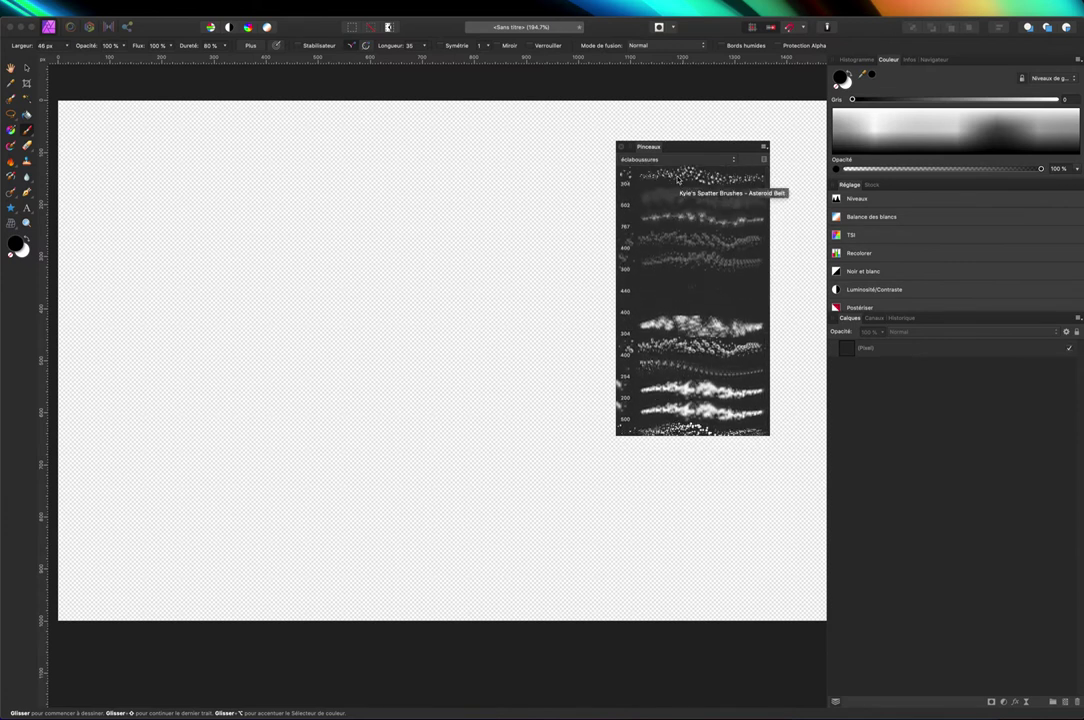
click(689, 330)
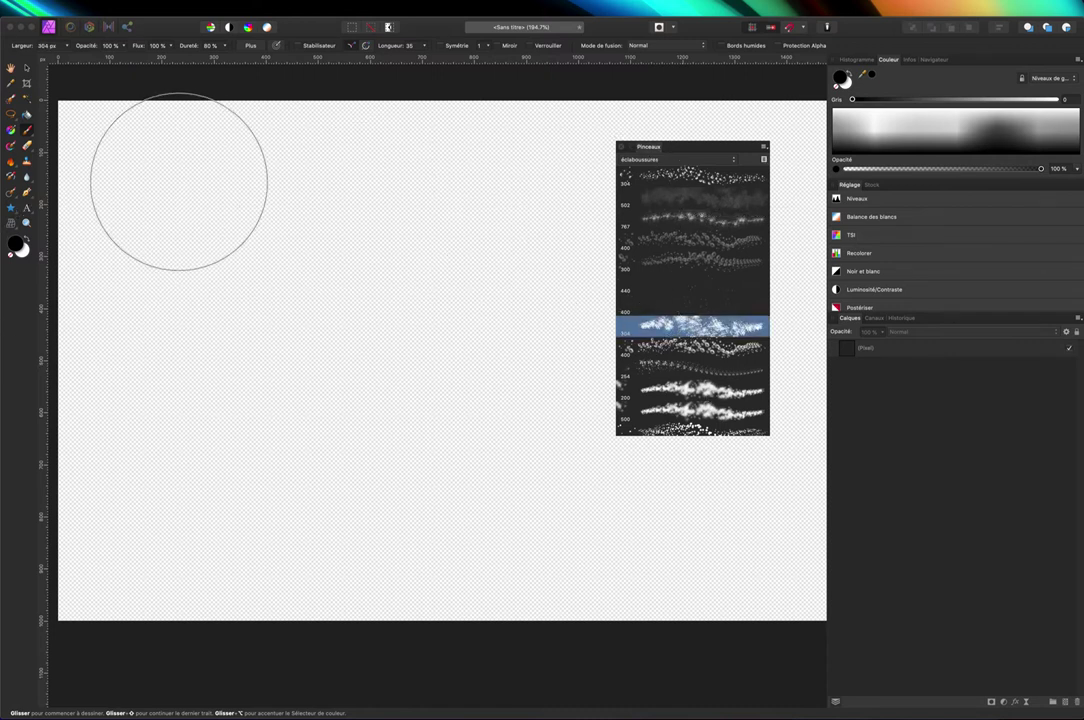
mouse_move(174, 181)
mouse_down()
mouse_move(358, 263)
mouse_move(264, 200)
mouse_move(443, 189)
mouse_move(380, 292)
mouse_move(440, 250)
mouse_up()
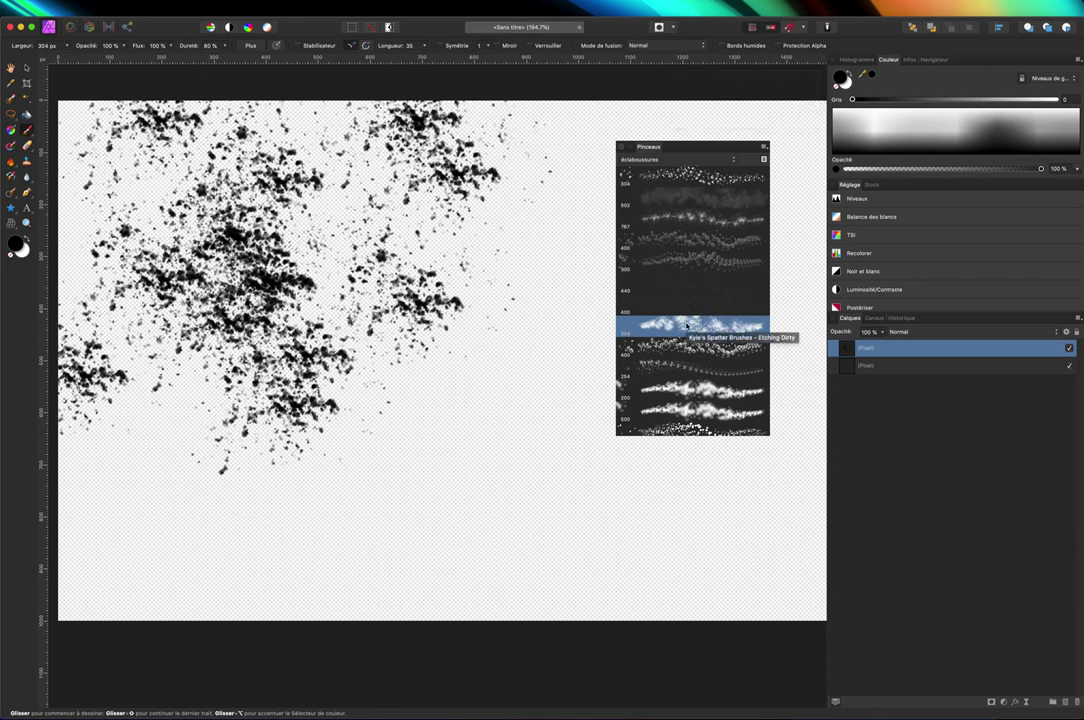
- Switch the brush category to Basique
click(680, 159)
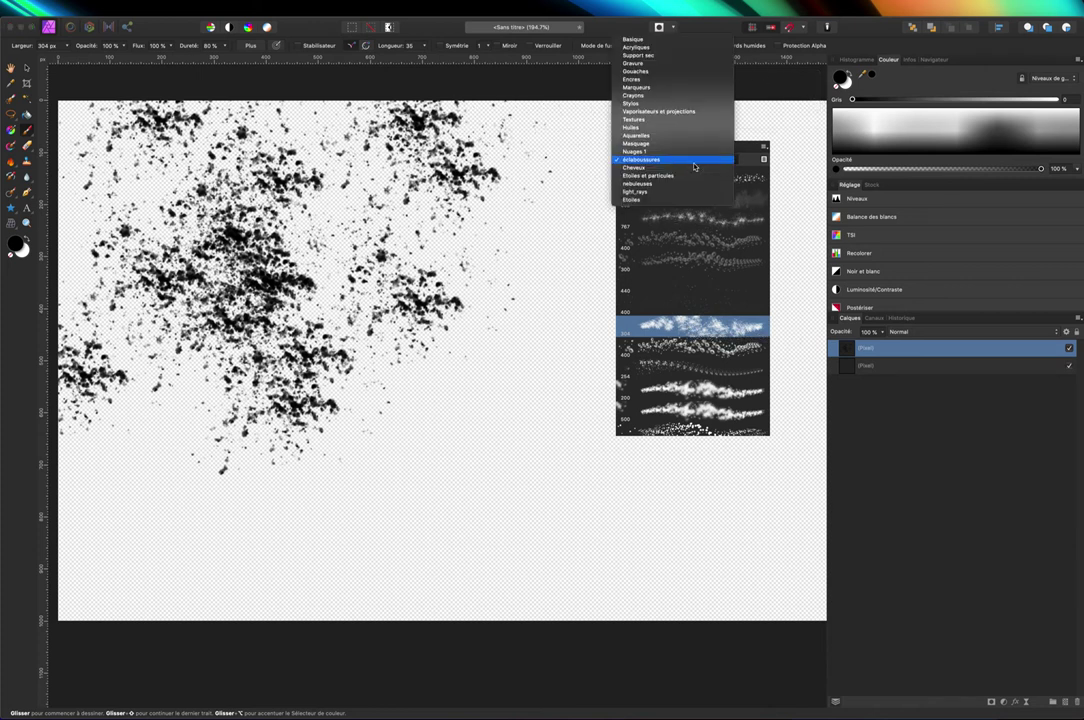
click(659, 38)
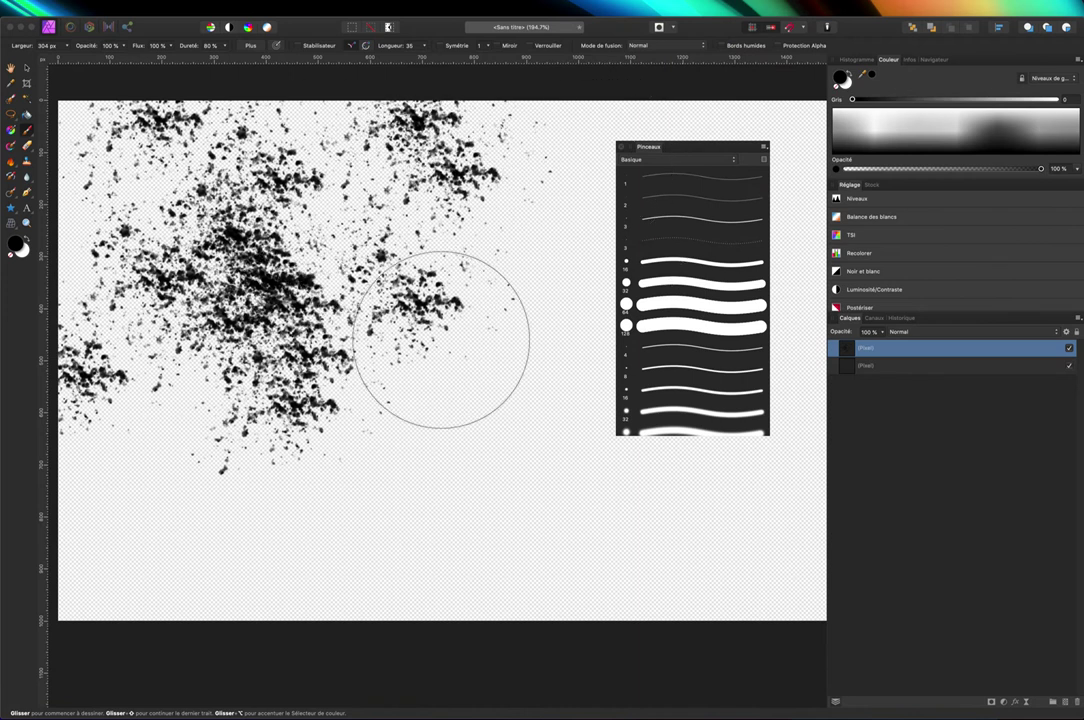
- Try painting with only the category changed and the spatter brush still active, and undo the added strokes
mouse_move(443, 334)
mouse_down()
mouse_move(443, 379)
mouse_move(514, 467)
mouse_move(436, 418)
mouse_move(424, 352)
mouse_move(448, 287)
mouse_move(407, 258)
mouse_move(397, 469)
mouse_move(435, 378)
mouse_move(403, 435)
mouse_up()
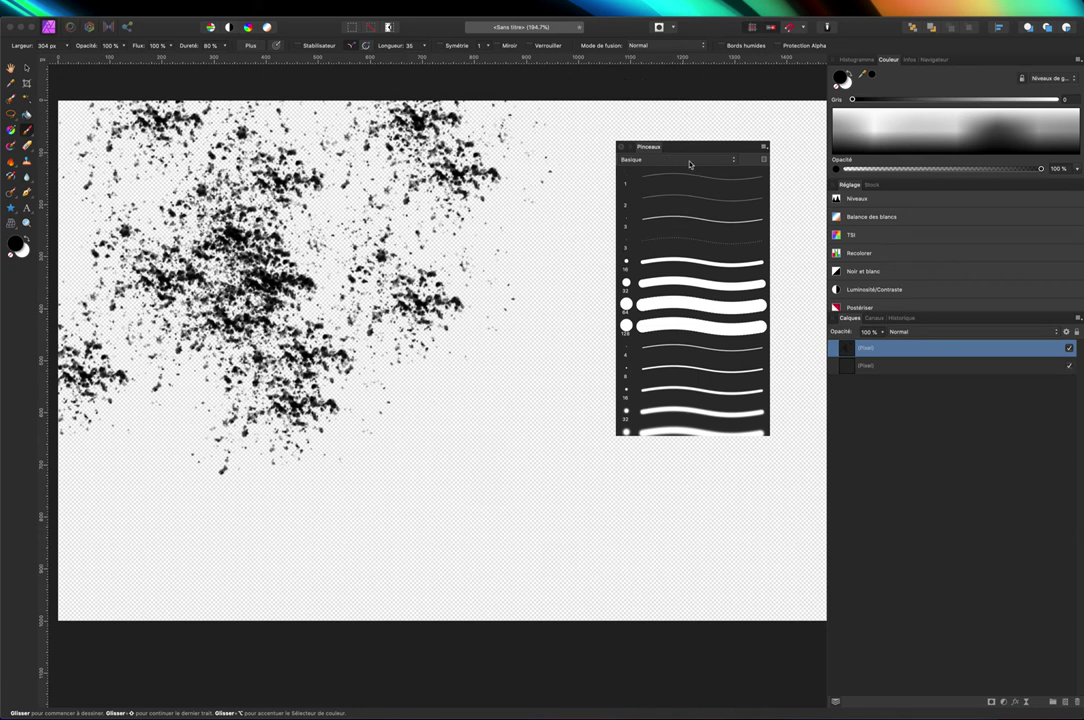
mouse_move(460, 242)
mouse_down()
mouse_move(397, 470)
mouse_move(413, 447)
mouse_move(450, 504)
mouse_up()
key(super+z)
key(super+z)
key(super+z)
key(super+z)
key(super+z)
key(super+z)
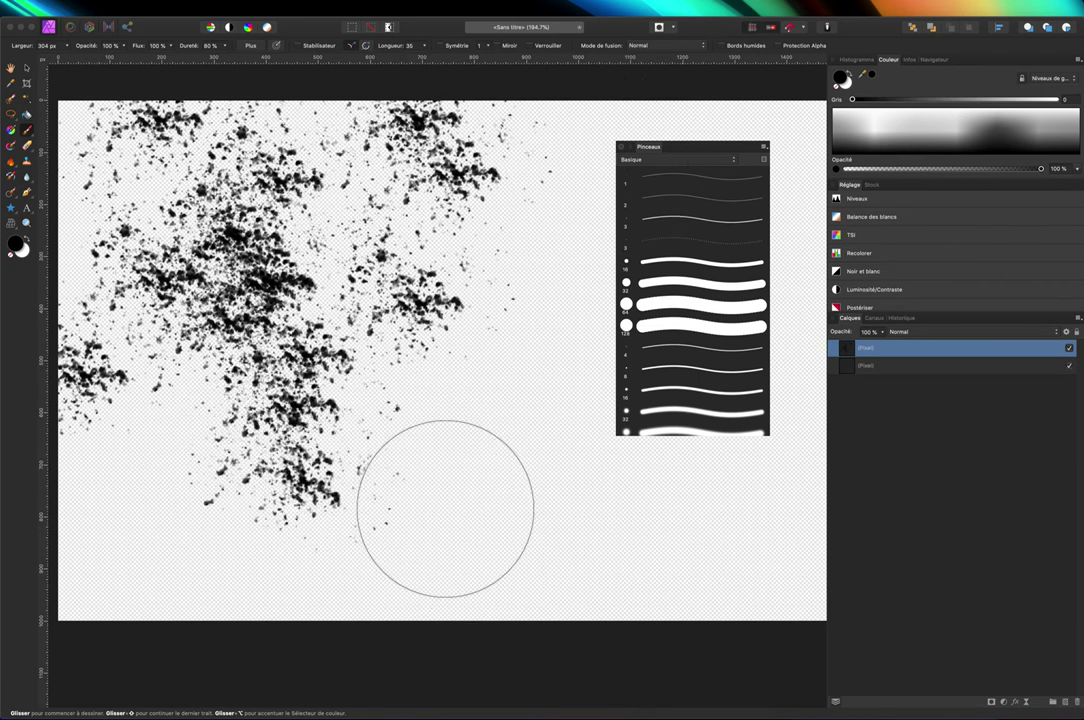
- Paint a black dot and a long, slightly curved stroke below the spatter with the solid 32 px Basique brush
click(669, 282)
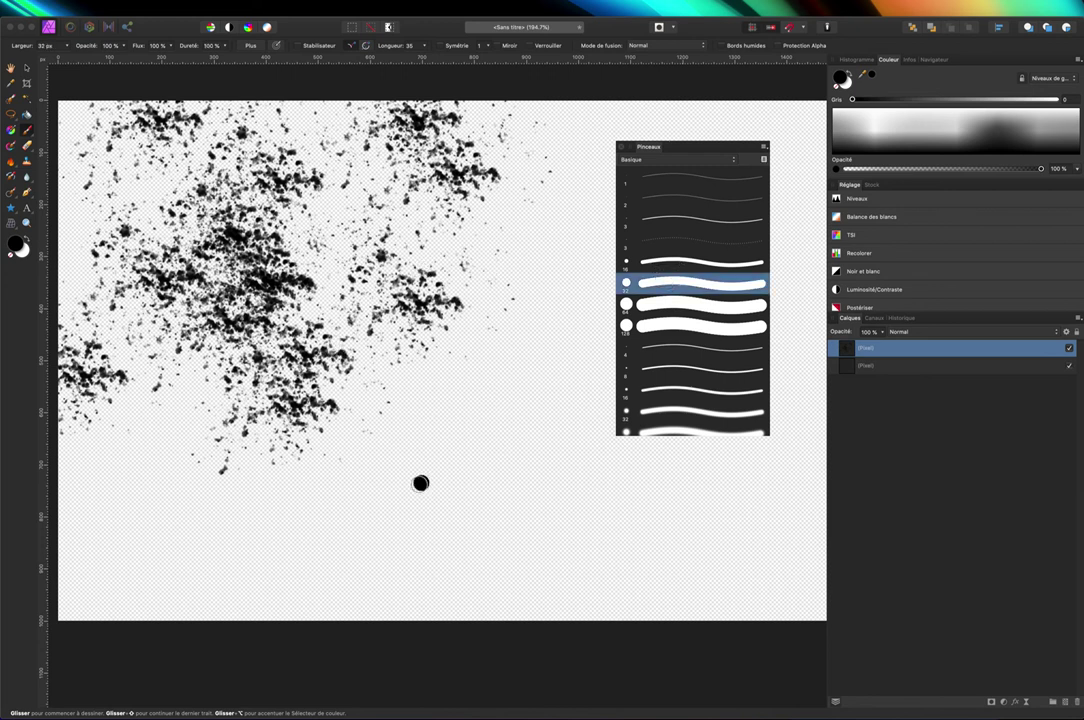
click(409, 486)
drag(465, 500, 652, 542)
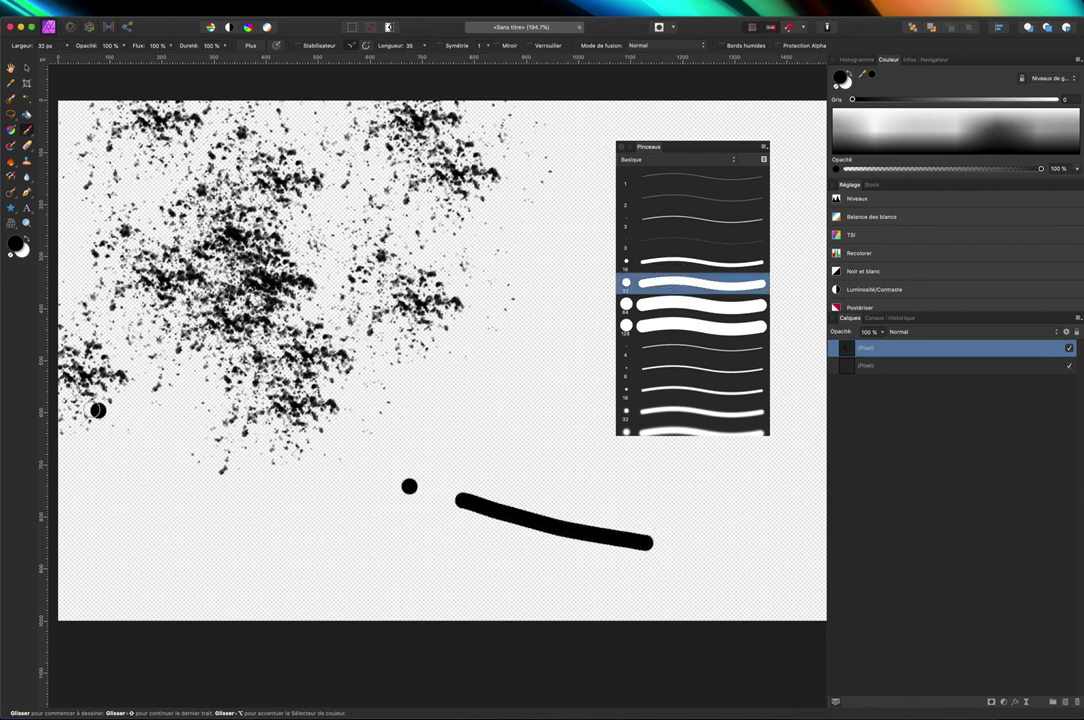
click(91, 408)
- Look through the Basique brushes and the list of available brush categories
scroll(673, 193, down, 5)
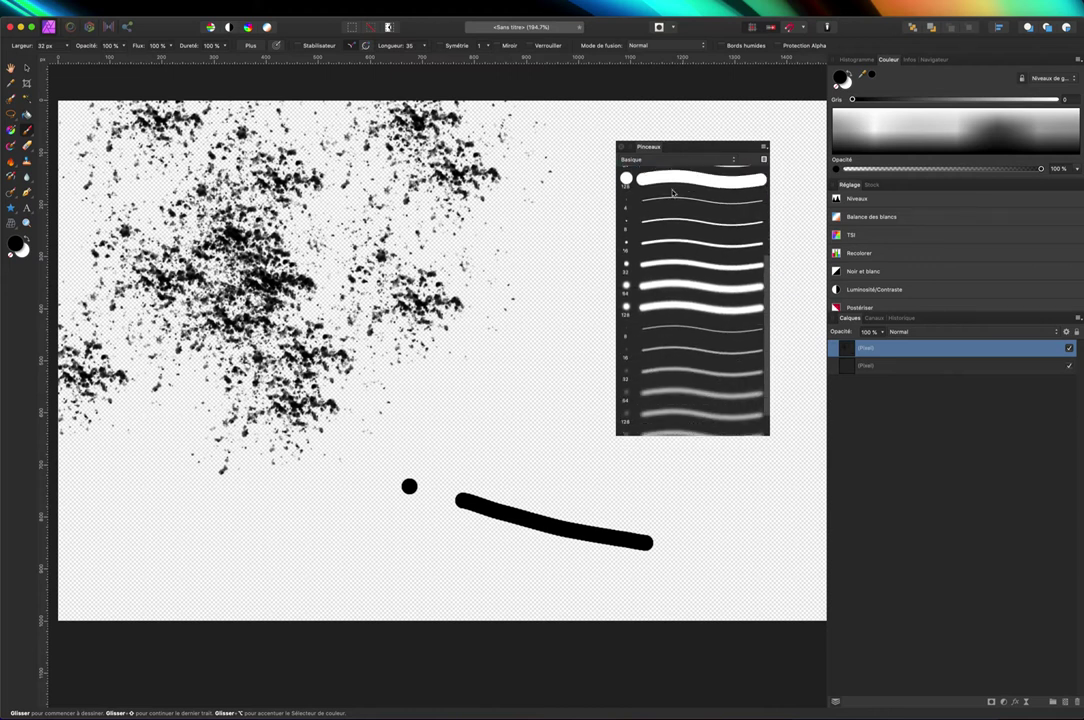
scroll(673, 193, up, 5)
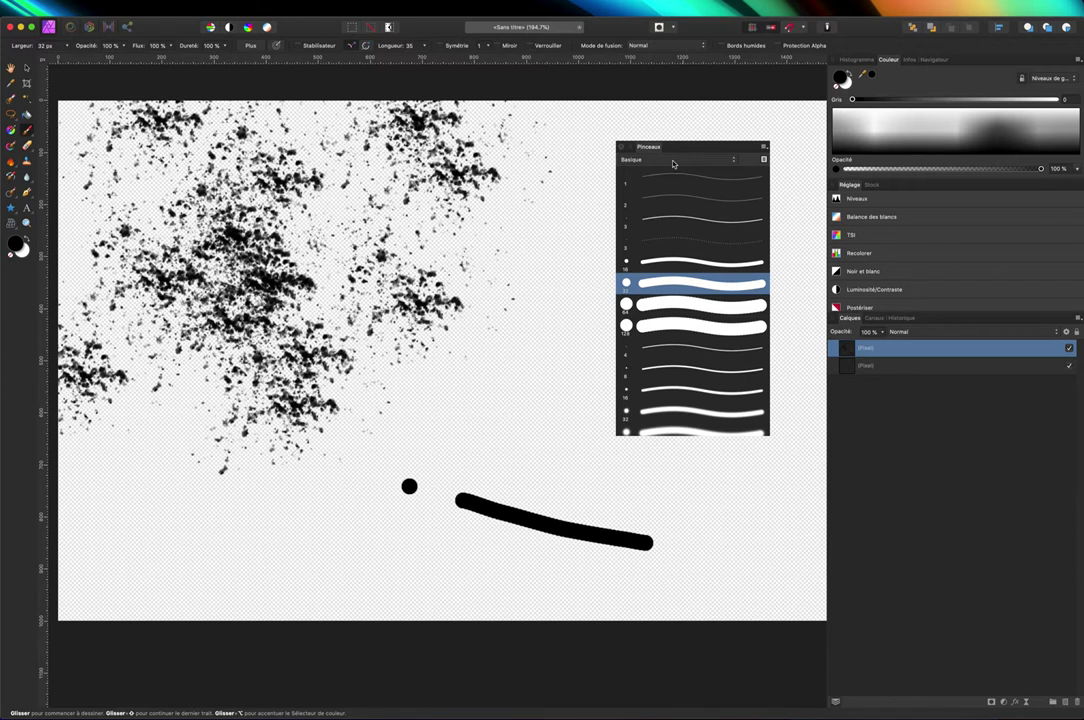
scroll(647, 196, down, 3)
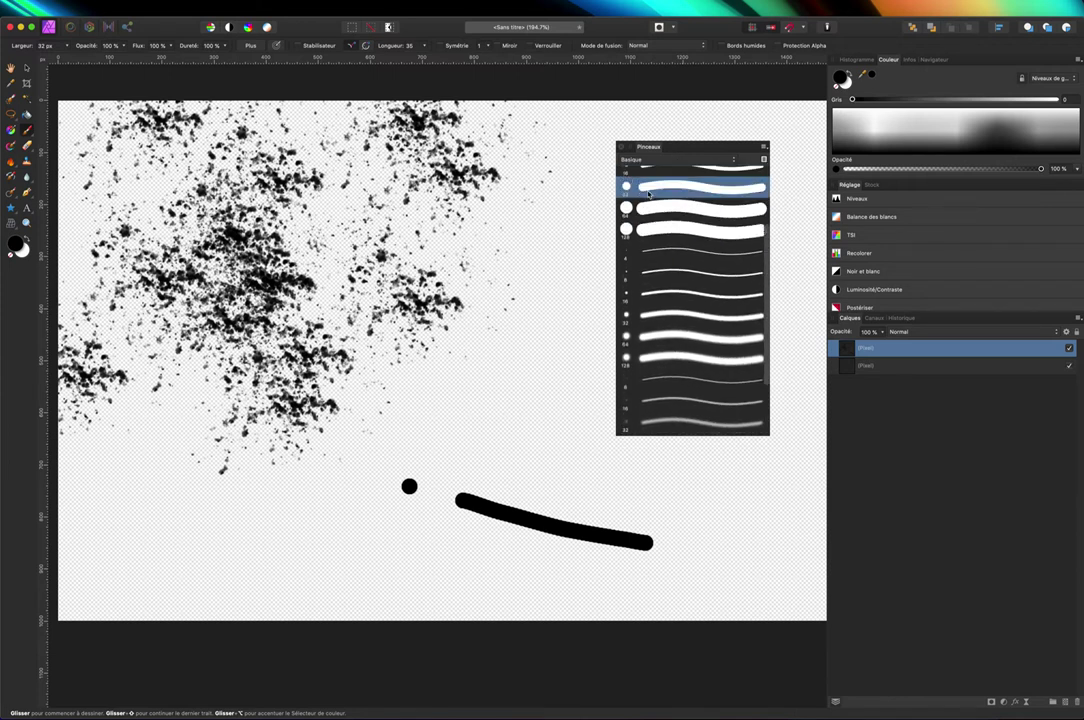
scroll(650, 200, up, 2)
click(668, 160)
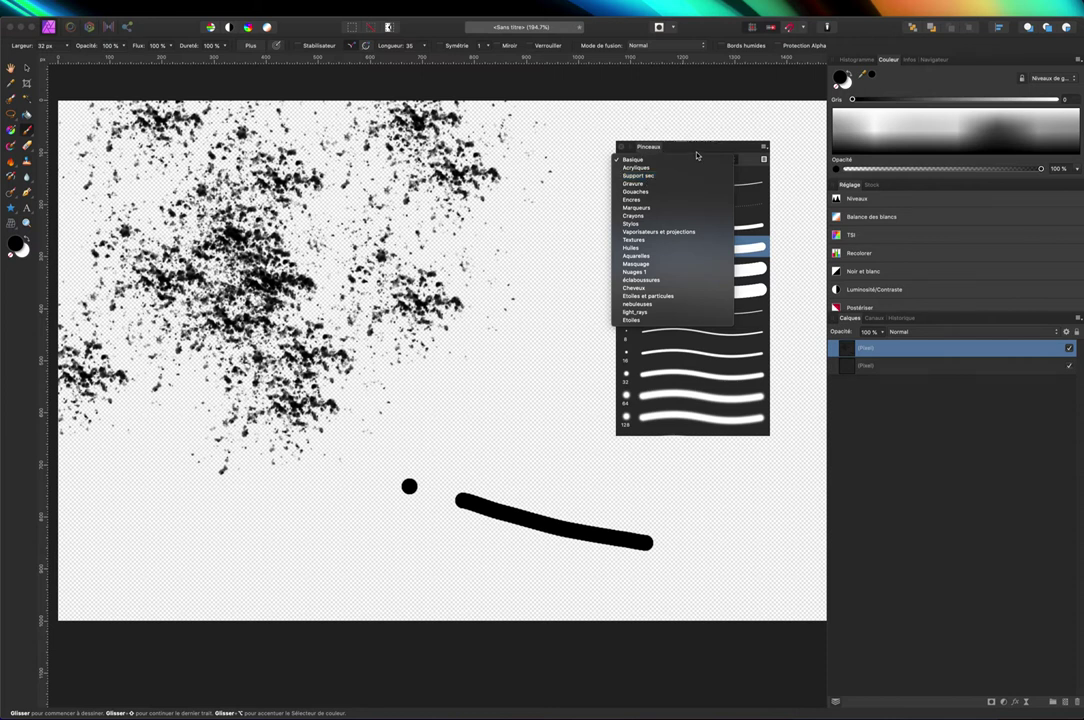
click(723, 147)
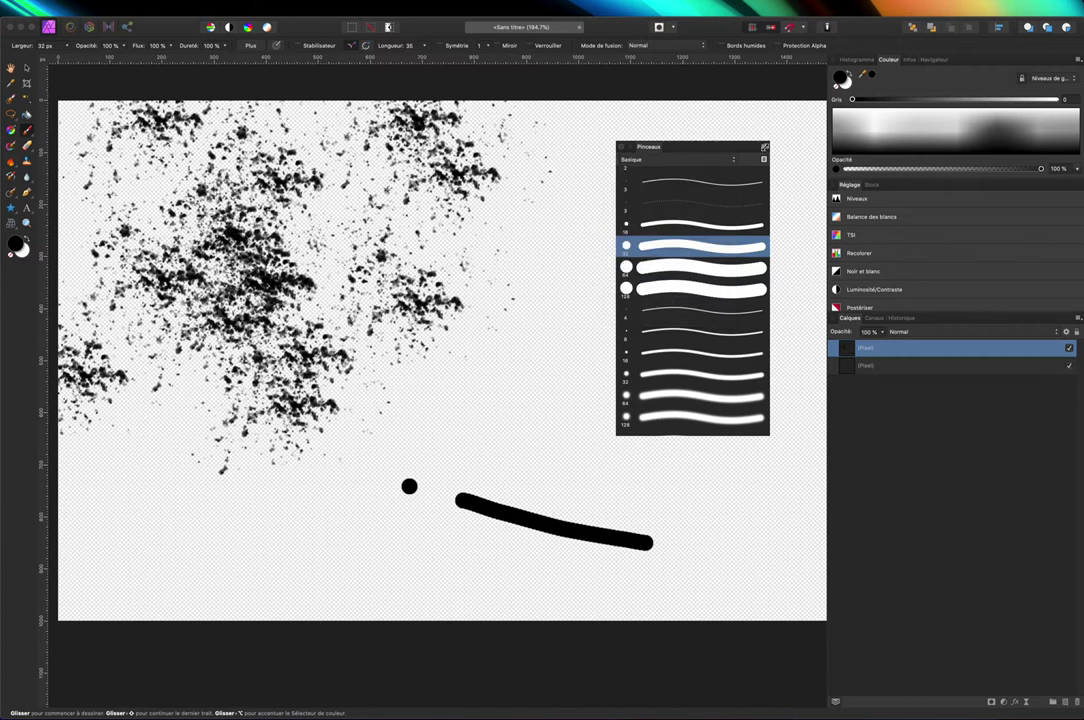
- Import the Particules.abr brush file from the Brosses folder inside the Adobe folder into the brush library
click(763, 148)
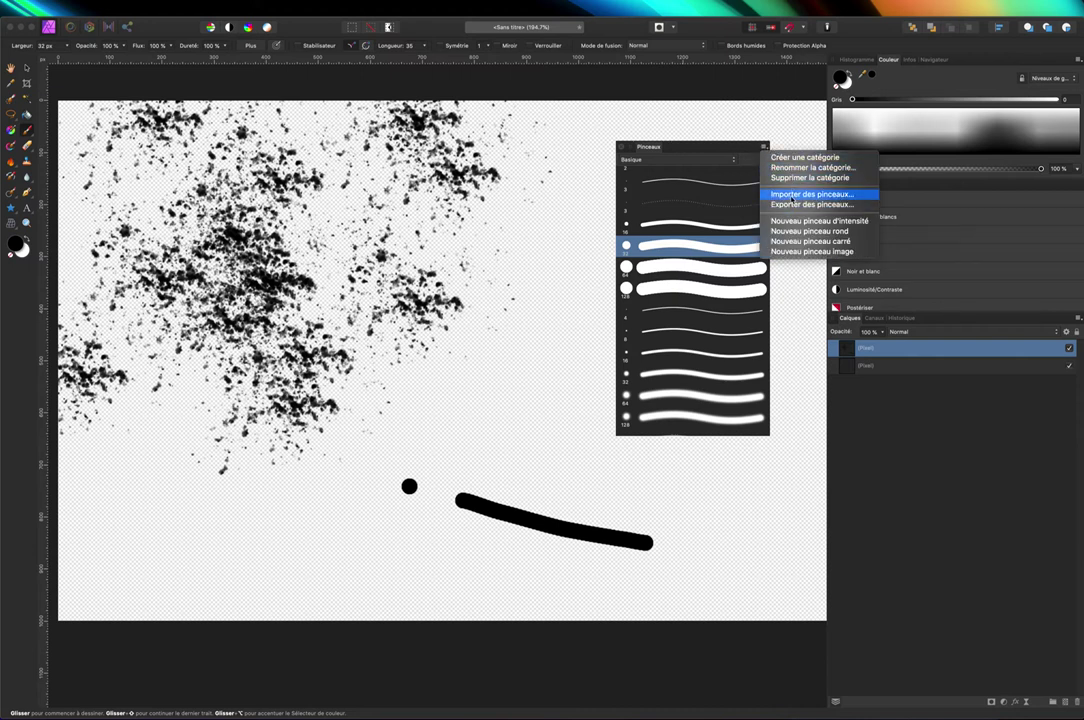
click(793, 199)
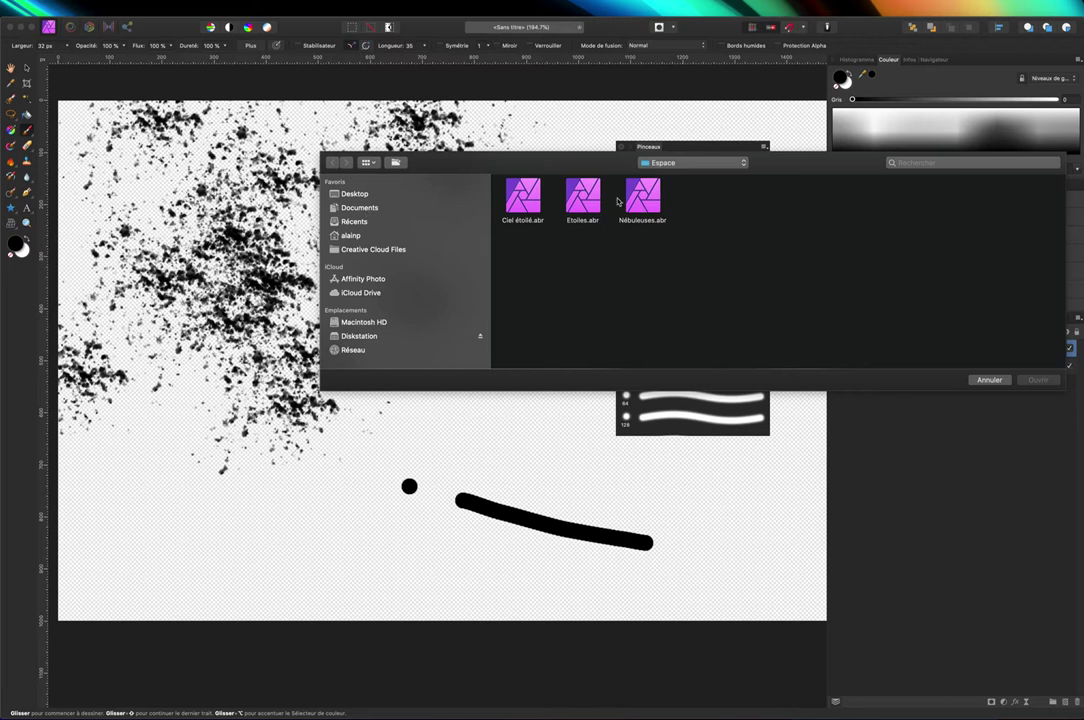
click(352, 236)
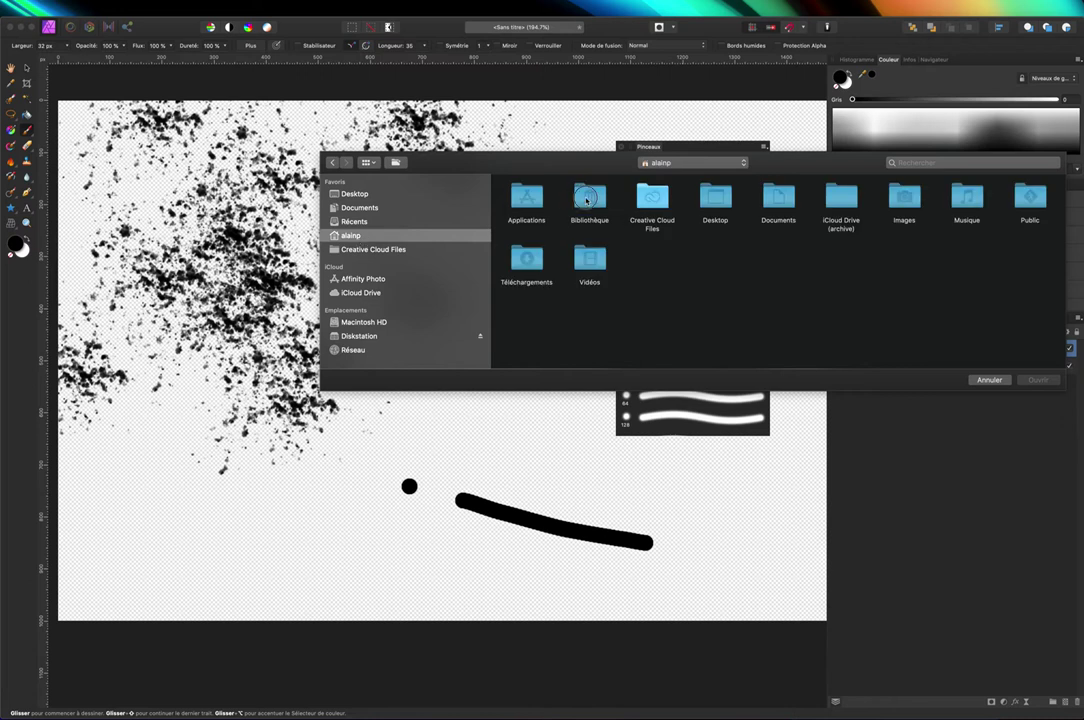
double_click(579, 204)
click(589, 204)
double_click(589, 204)
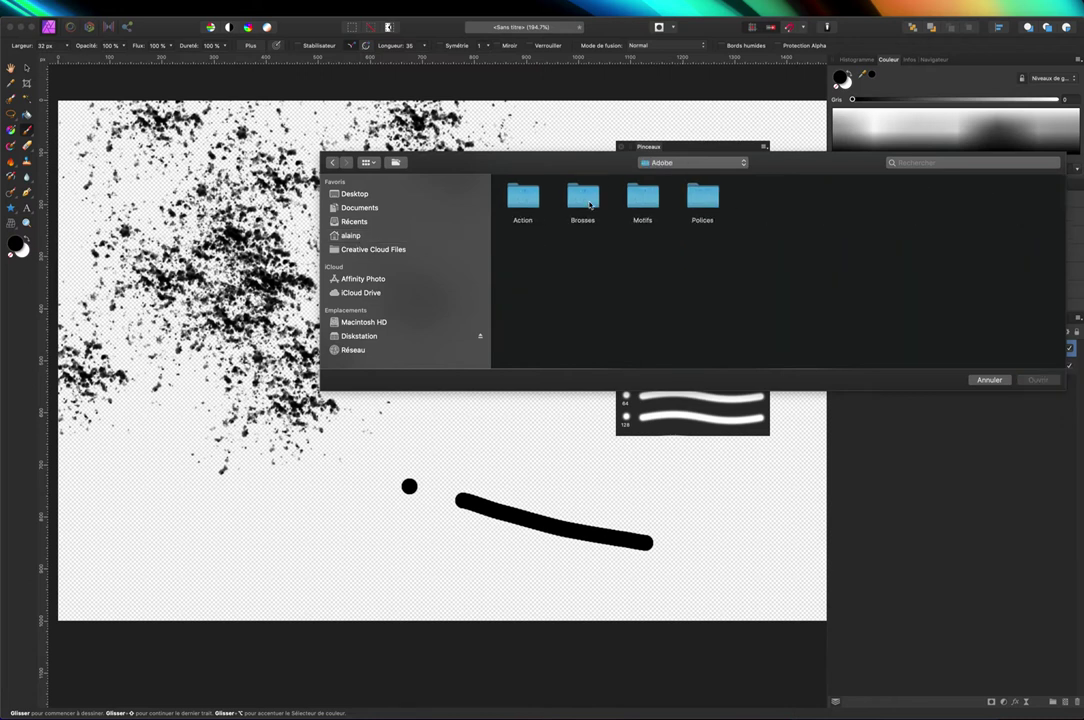
double_click(589, 204)
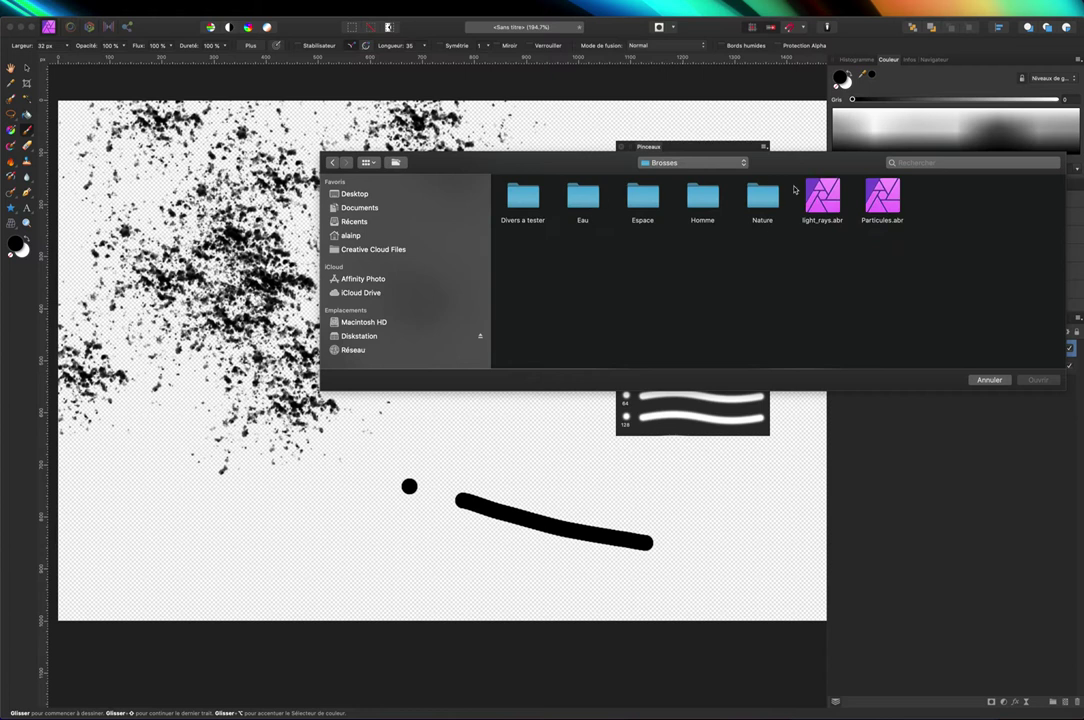
click(884, 203)
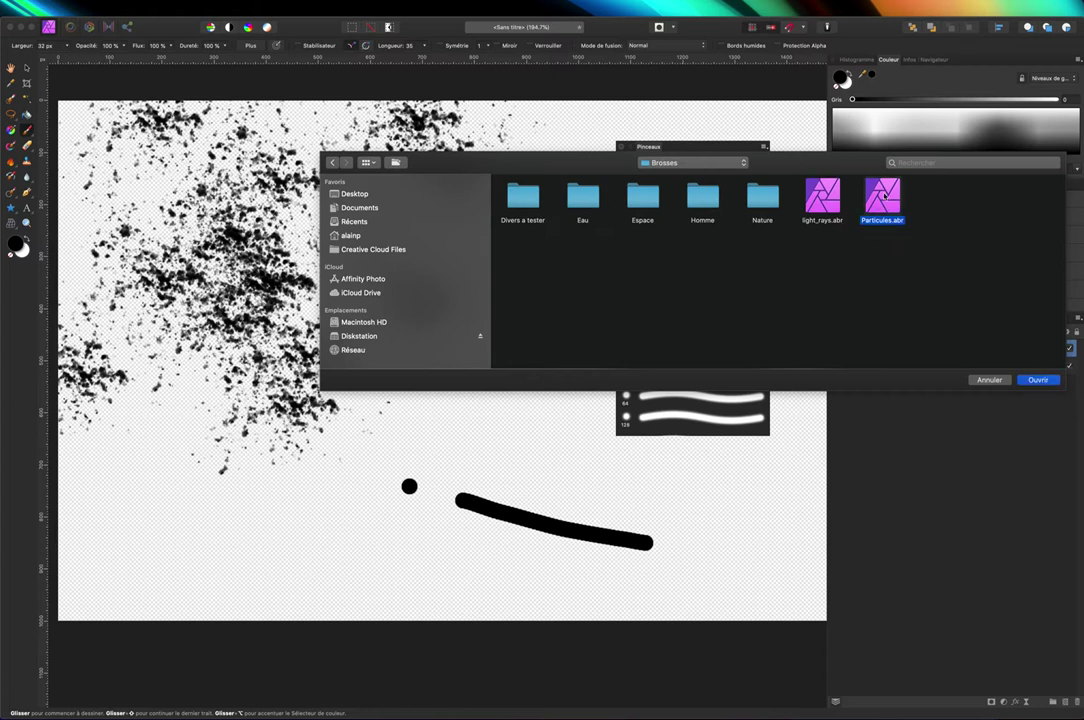
click(1038, 380)
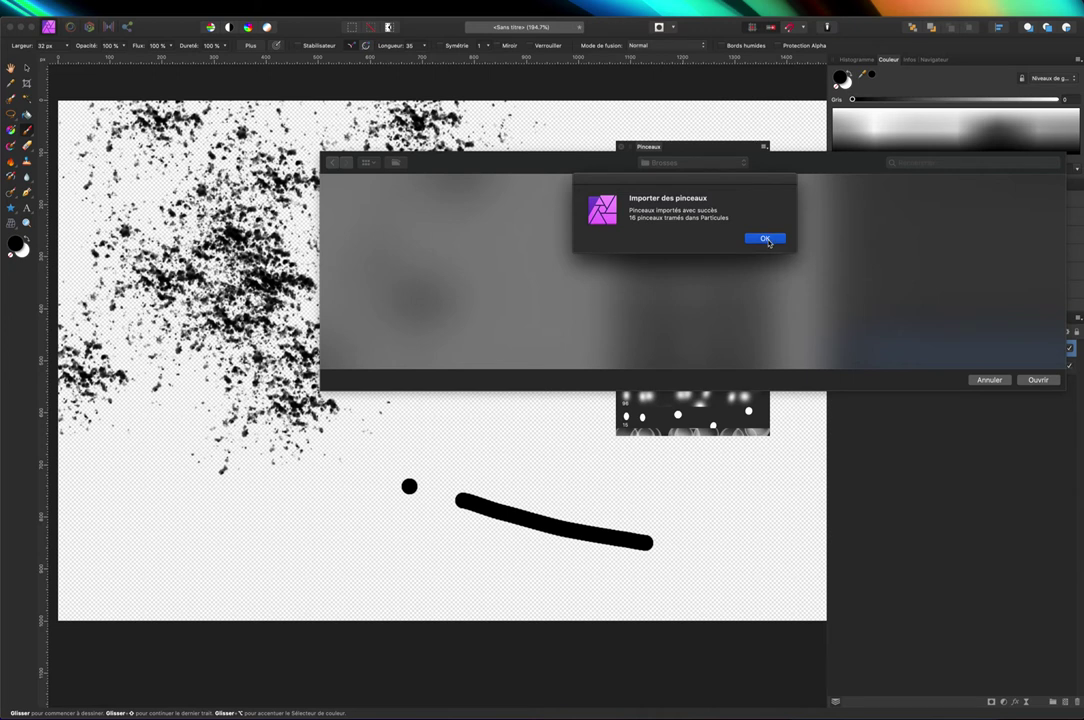
click(765, 239)
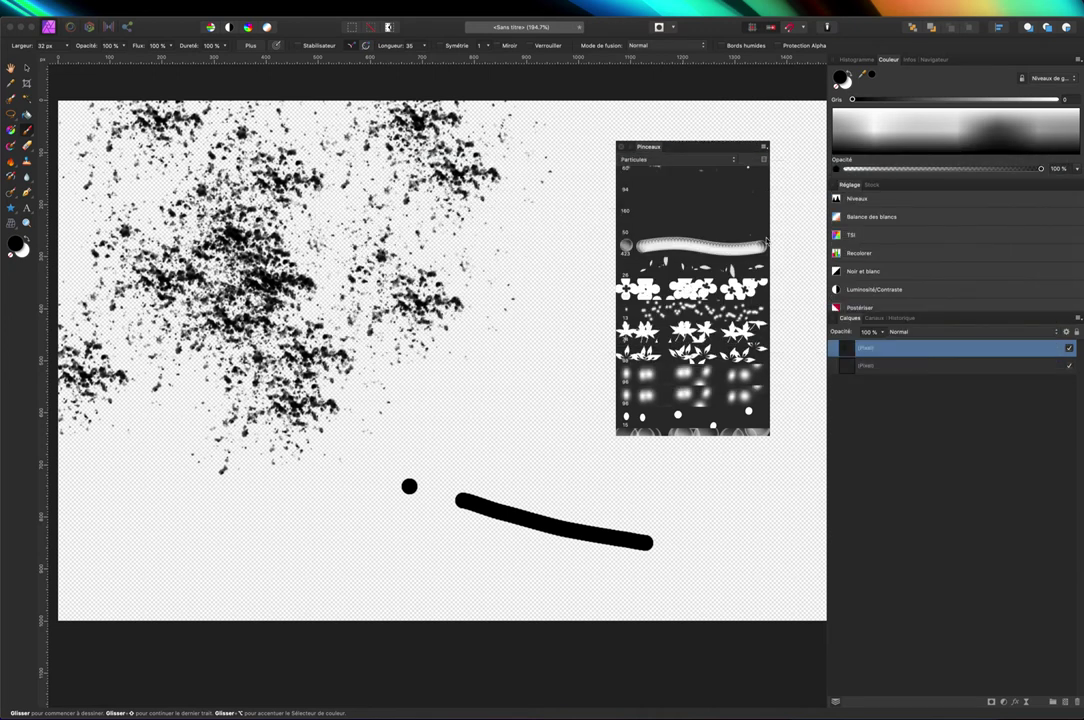
- Choose the large-leaf brush at the start of the Particules category and move the Pinceaux panel off the canvas
click(677, 163)
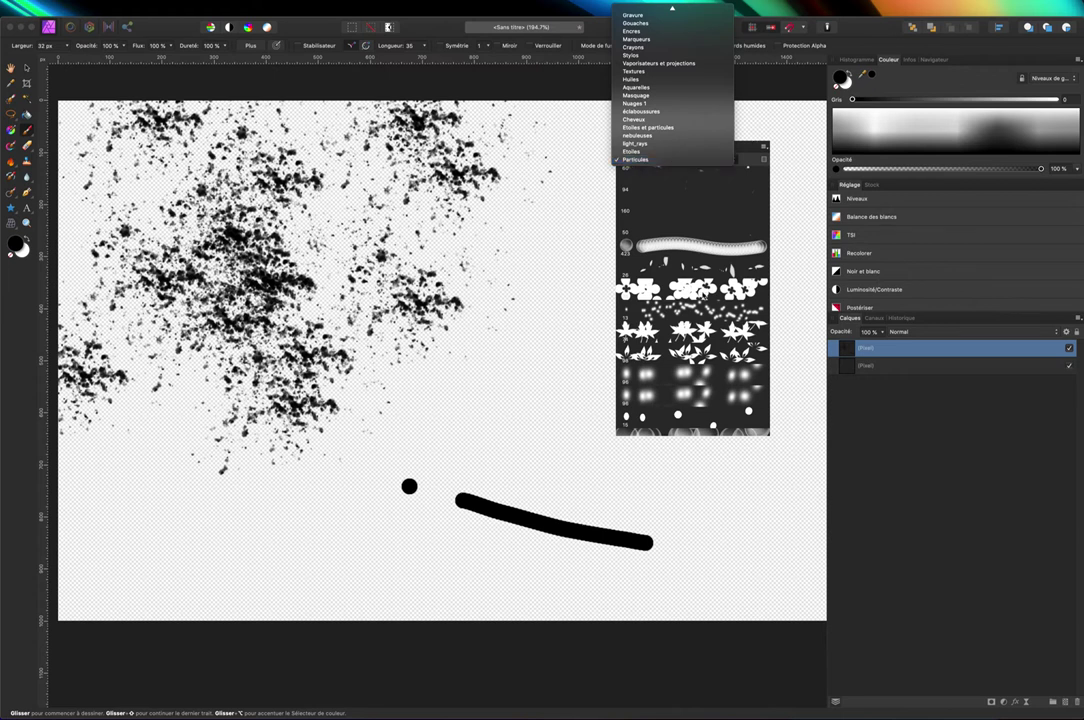
click(515, 180)
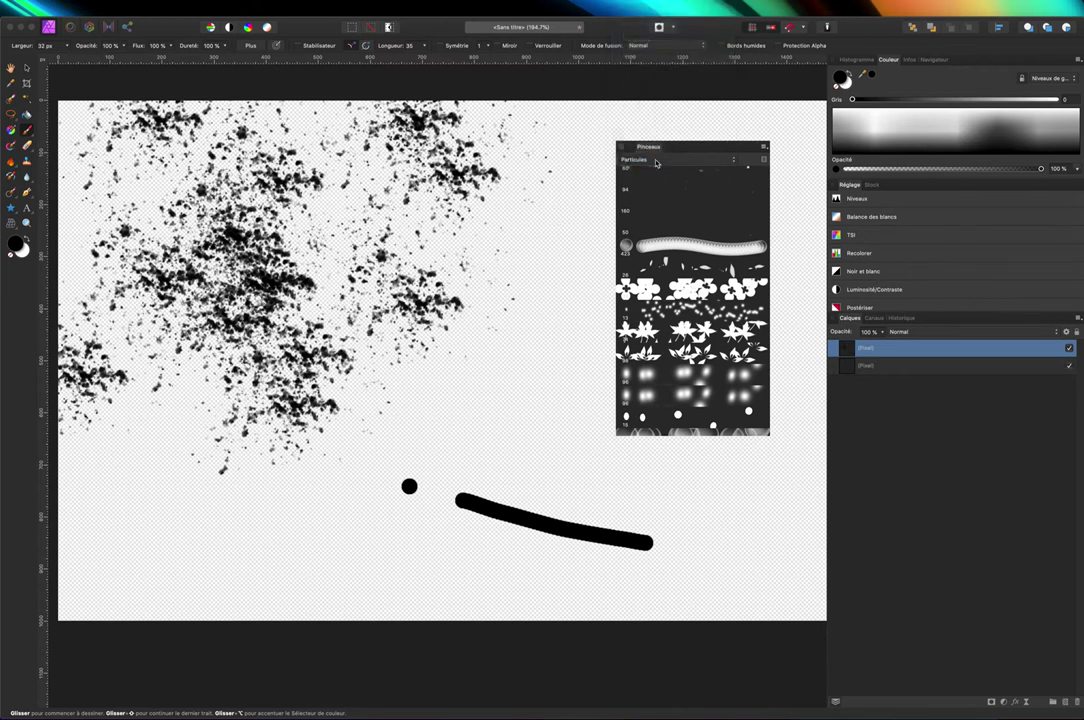
scroll(654, 203, up, 1)
scroll(655, 202, down, 3)
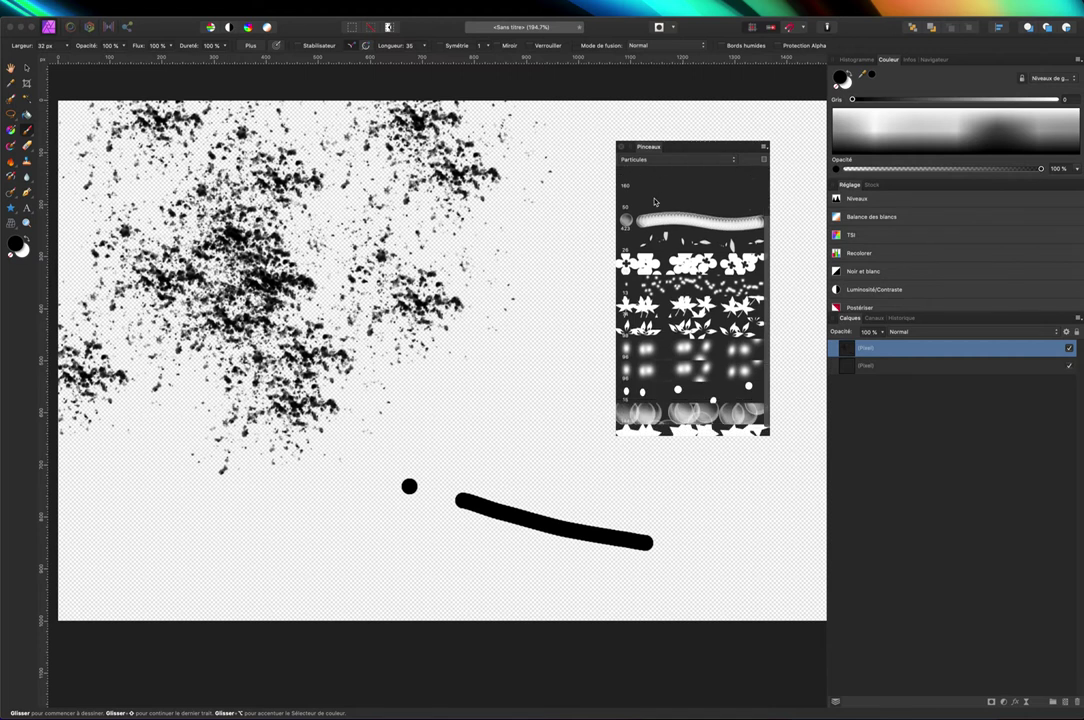
scroll(655, 203, up, 3)
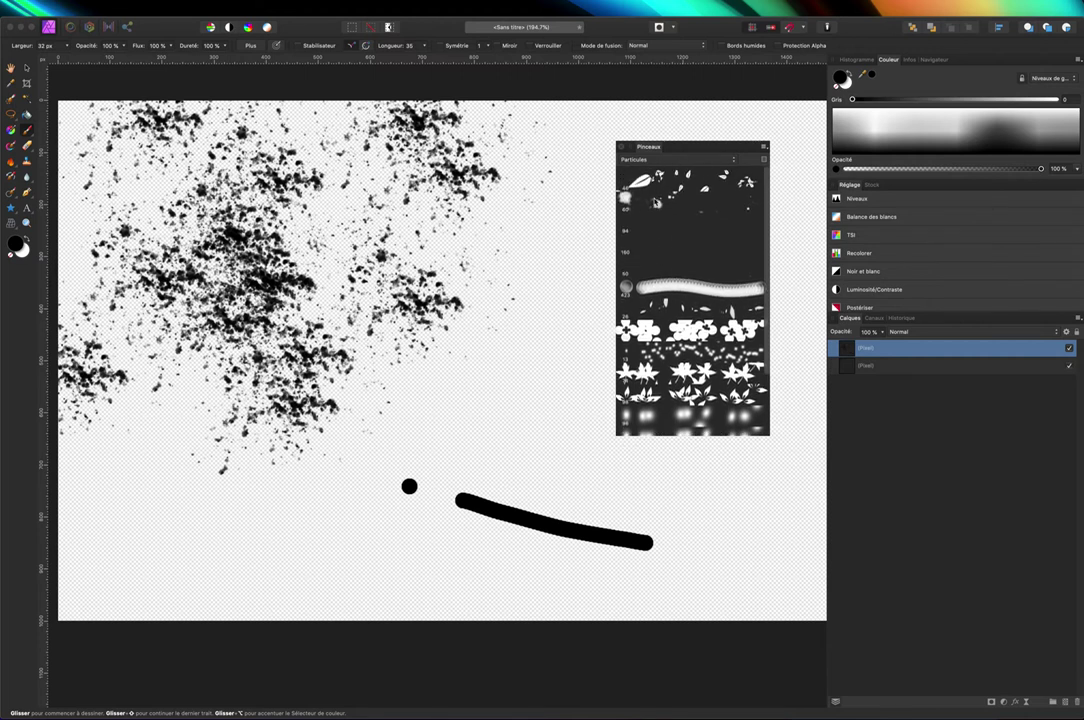
click(657, 176)
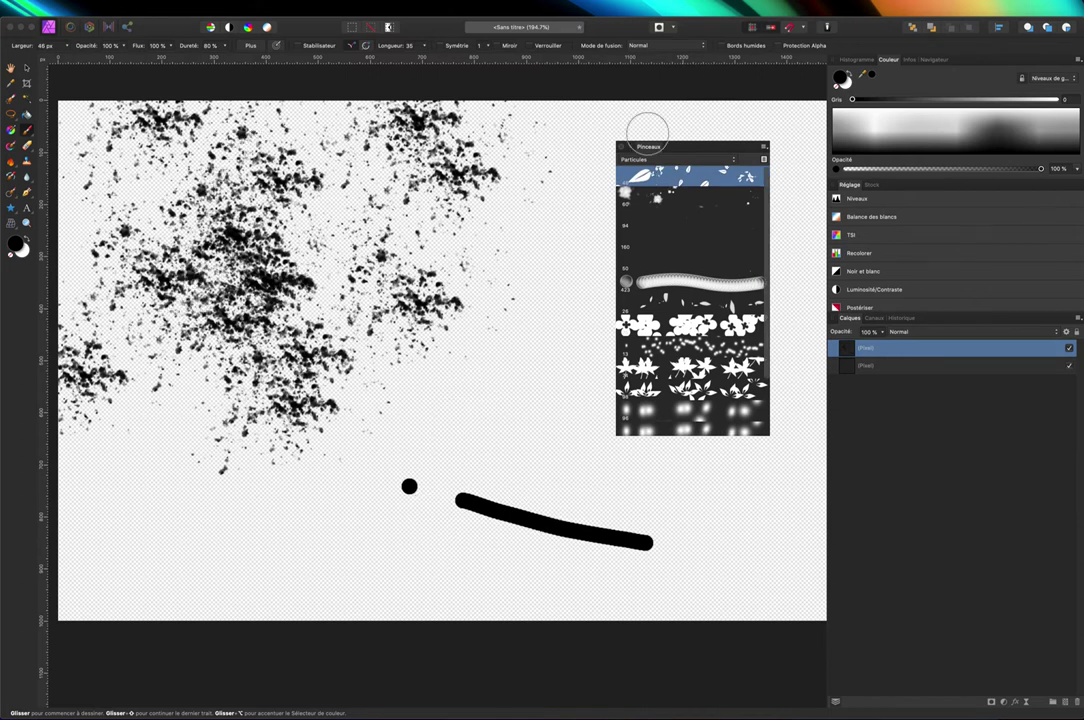
mouse_move(685, 152)
mouse_down()
mouse_move(755, 194)
mouse_move(964, 393)
mouse_move(910, 380)
mouse_up()
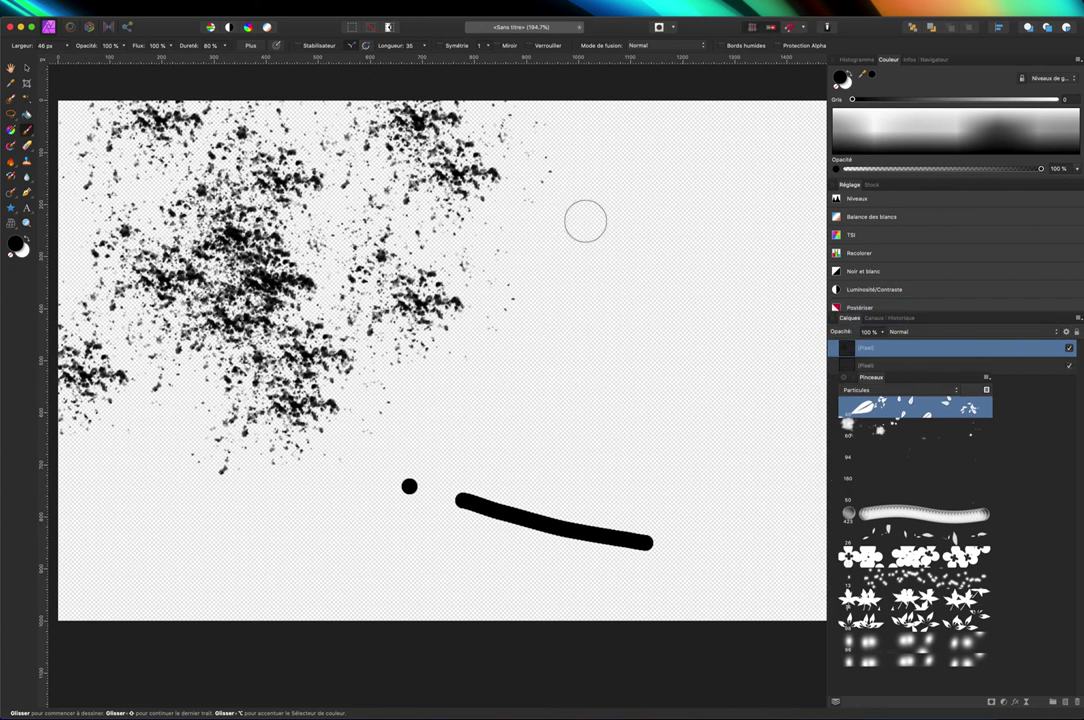
- Paint scattered black leaves across the canvas, over the spatter and around the solid stroke
mouse_move(424, 372)
mouse_down()
mouse_move(536, 407)
mouse_move(549, 404)
mouse_move(581, 339)
mouse_up()
mouse_move(491, 289)
mouse_down()
mouse_move(356, 343)
mouse_move(356, 402)
mouse_up()
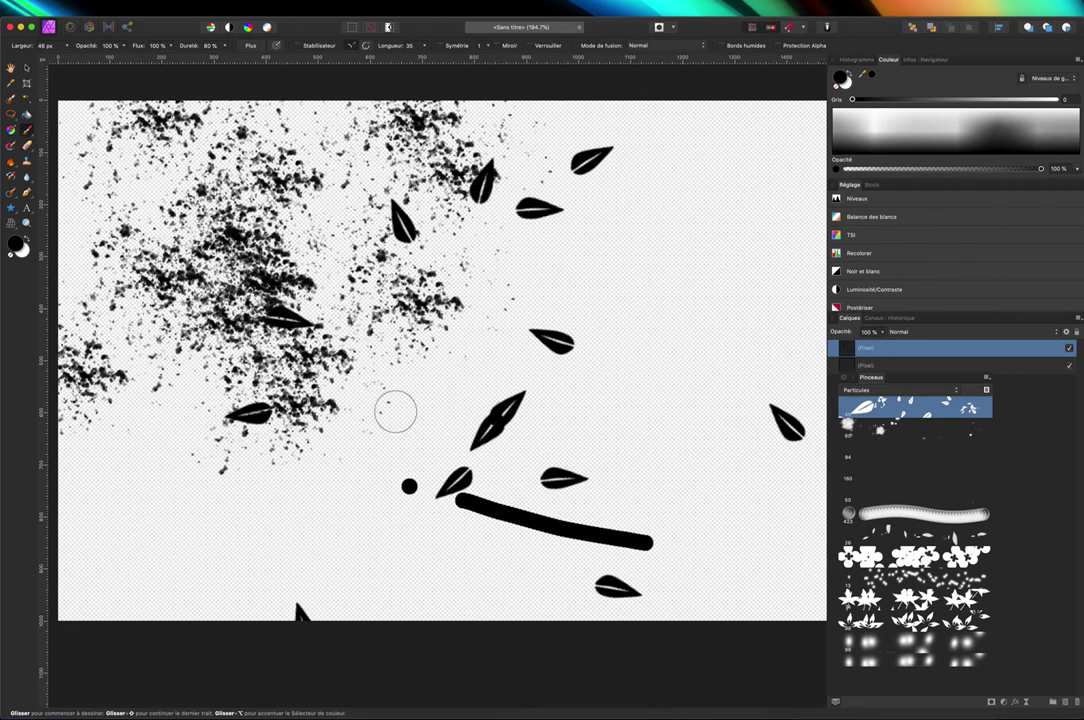
mouse_move(425, 285)
mouse_down()
mouse_move(396, 326)
mouse_move(571, 428)
mouse_up()
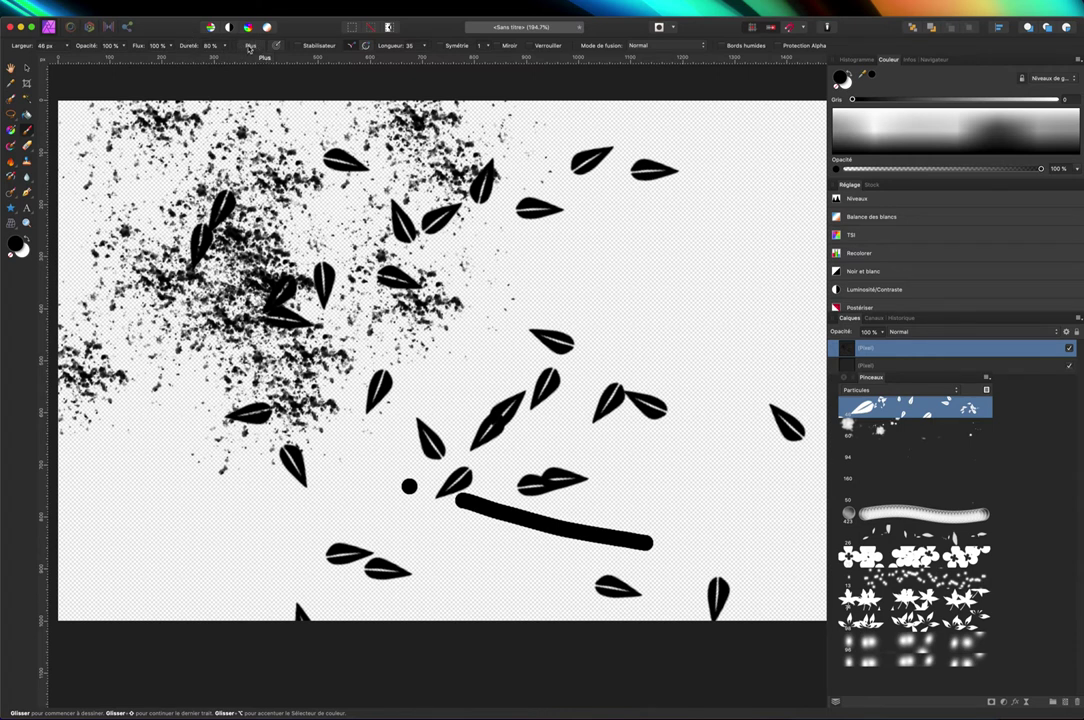
- Open the leaf brush's detailed settings, bring the window over the canvas and reset the brush to its defaults
click(250, 46)
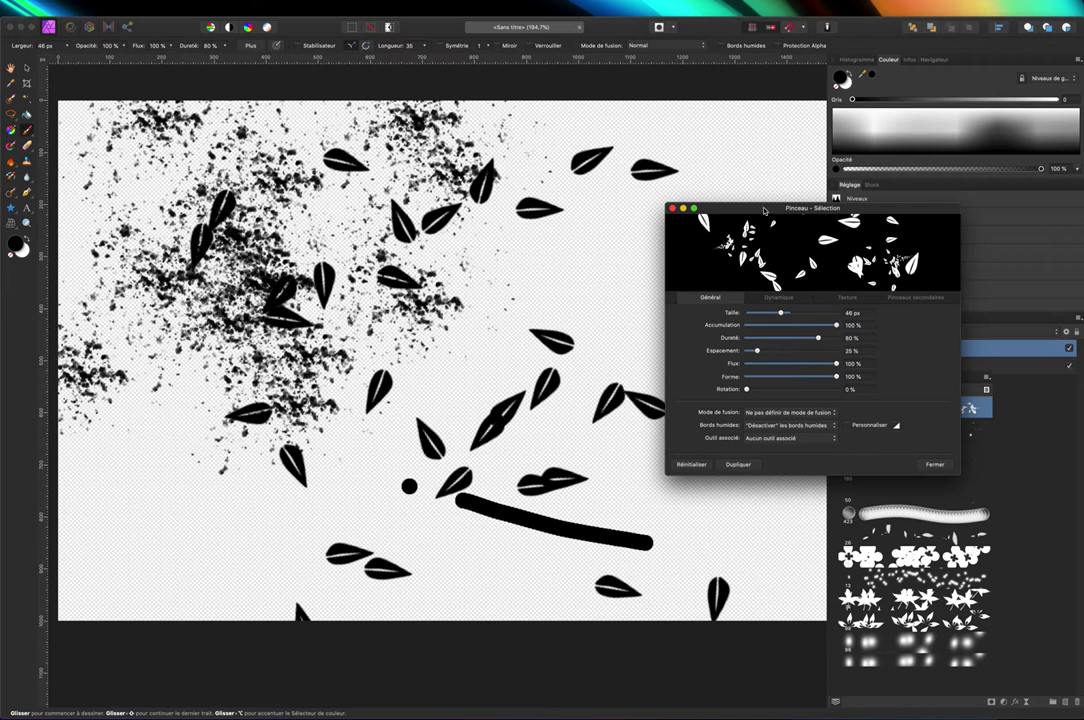
drag(764, 210, 603, 128)
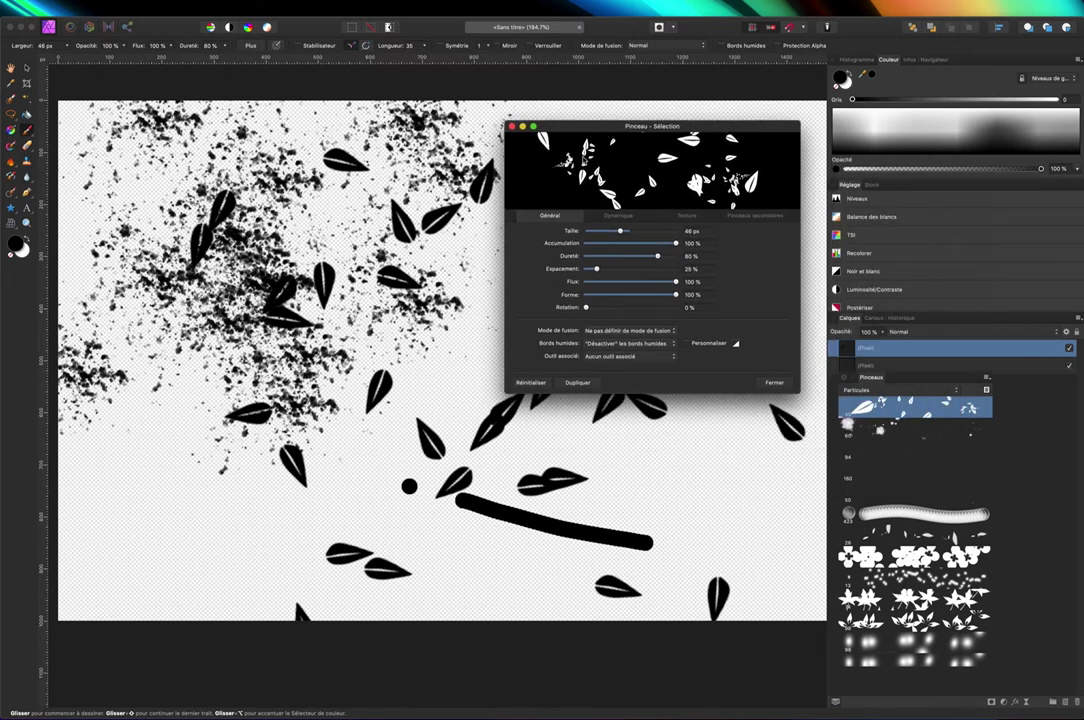
click(531, 387)
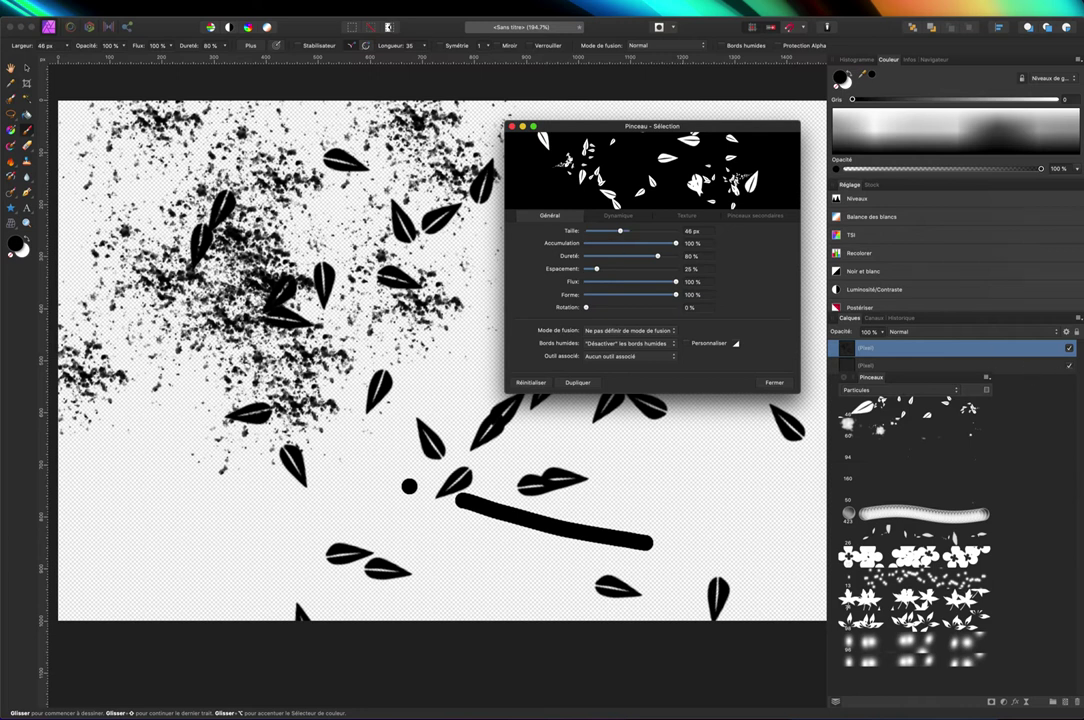
- Hide the painted upper pixel layer and make the empty pixel layer beneath it active
click(1069, 348)
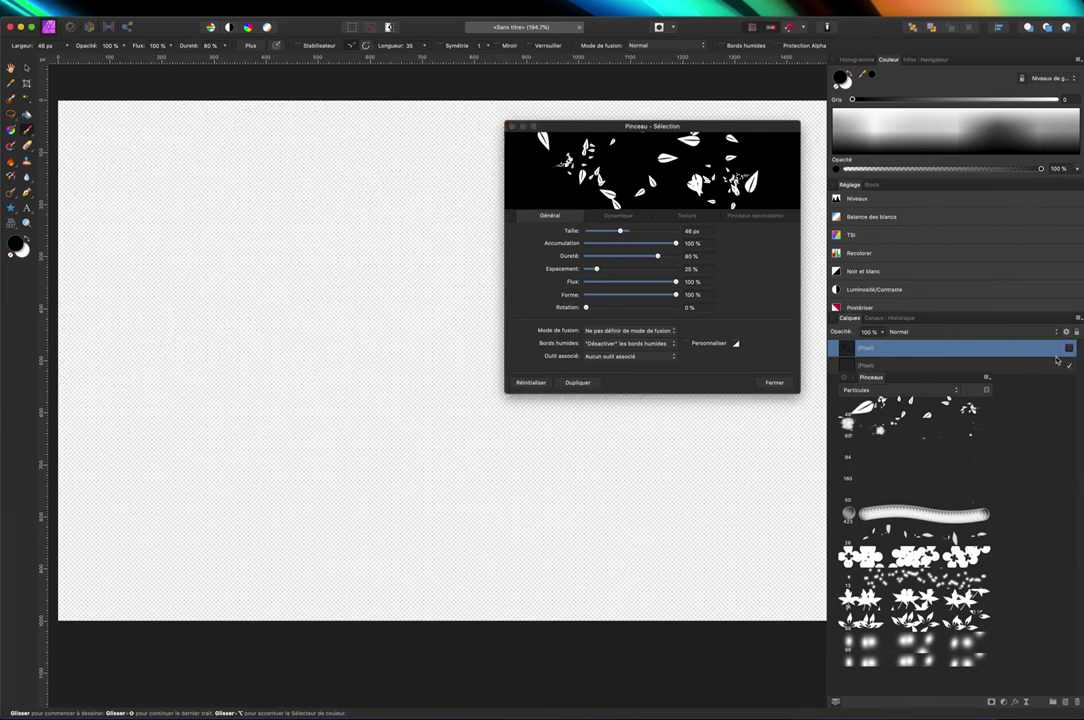
click(905, 366)
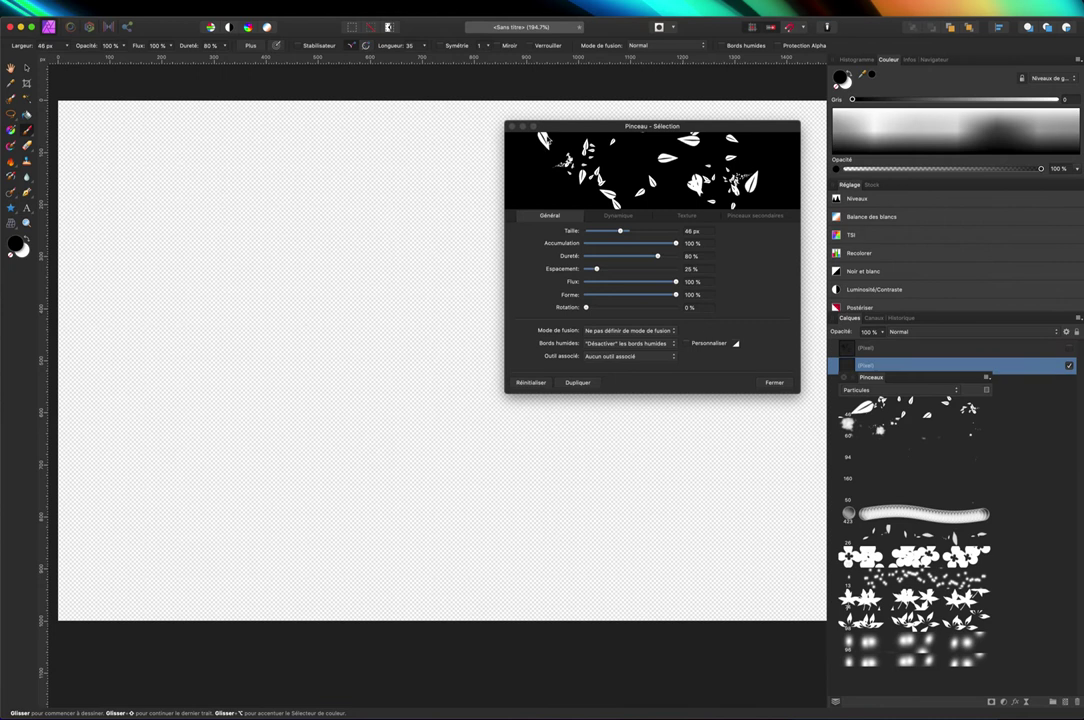
- Set the leaf brush's spacing (Espacement) to 1 % and paint a dense patch of leaves on the upper-left part of the canvas
drag(581, 126, 703, 122)
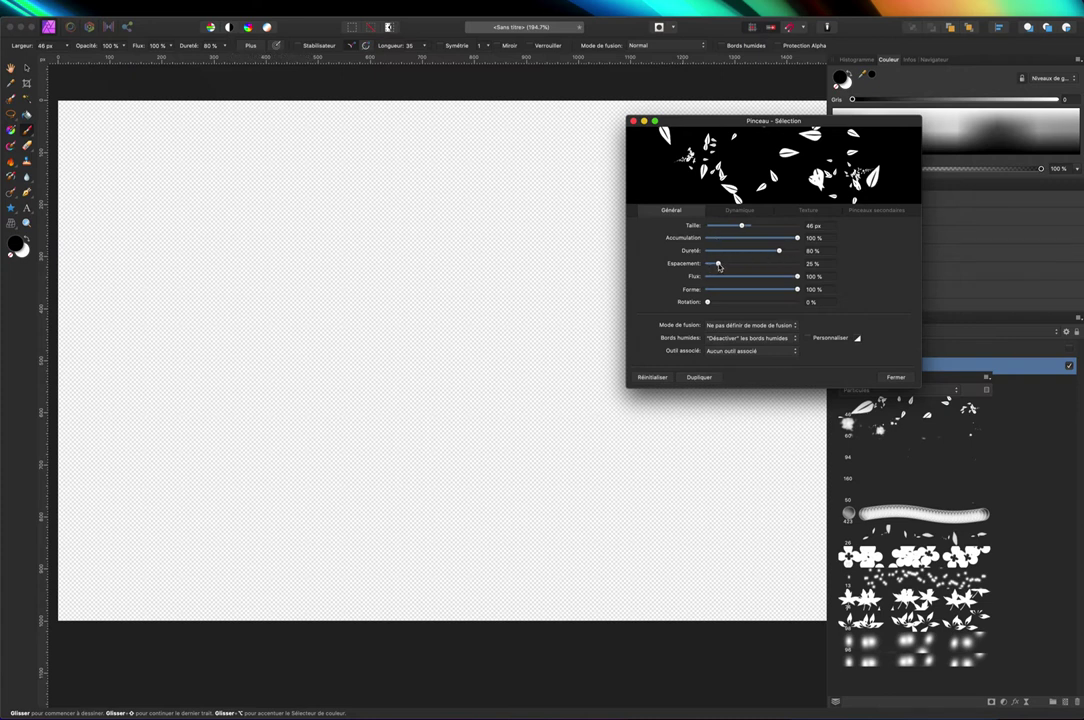
mouse_move(718, 266)
mouse_down()
mouse_move(811, 268)
mouse_move(706, 264)
mouse_up()
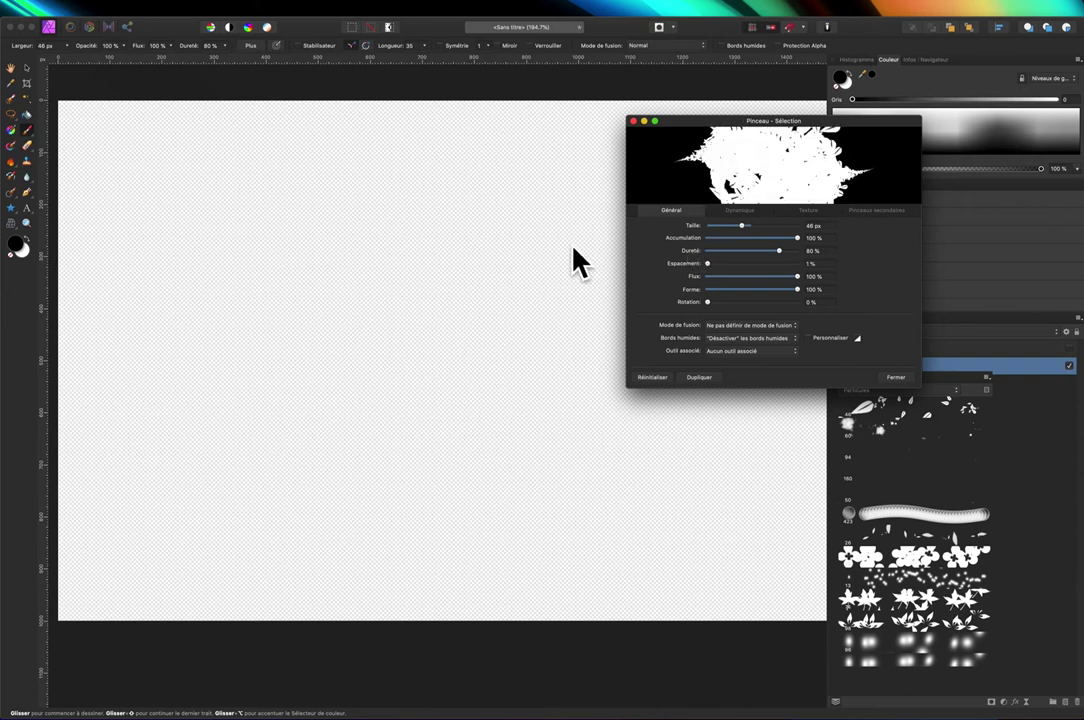
mouse_move(210, 259)
mouse_down()
mouse_move(260, 230)
mouse_move(297, 262)
mouse_move(387, 251)
mouse_move(438, 261)
mouse_up()
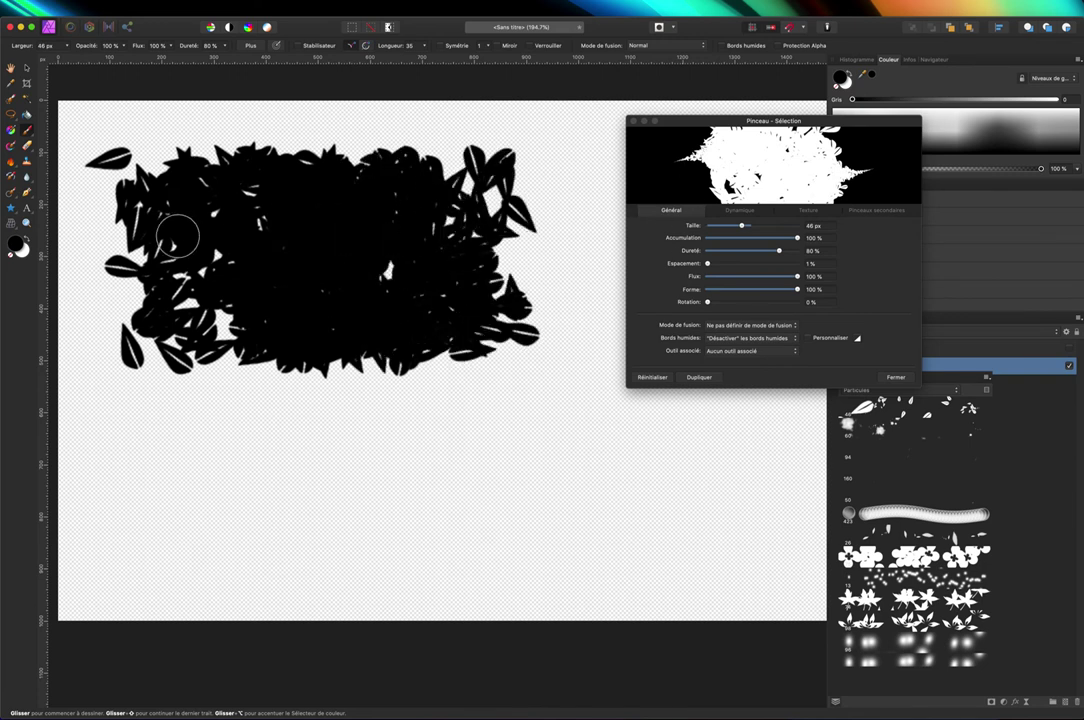
- Set the brush's size variation, rotation variation, Dispersion X and Dispersion Y to 0 %
click(738, 211)
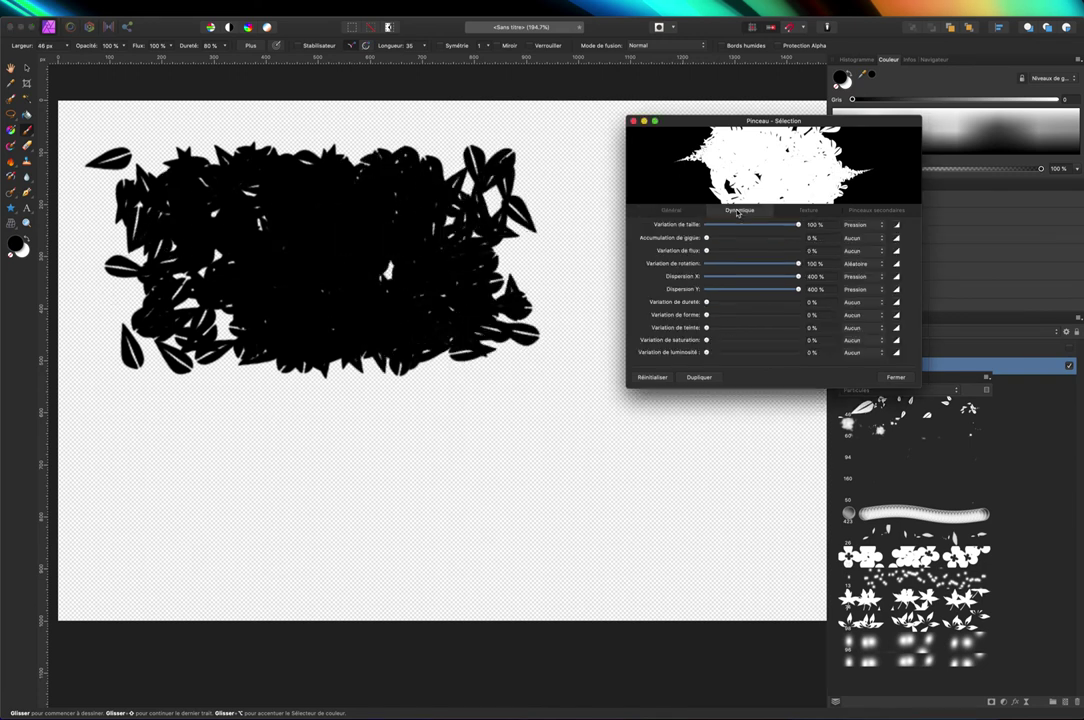
drag(799, 226, 706, 226)
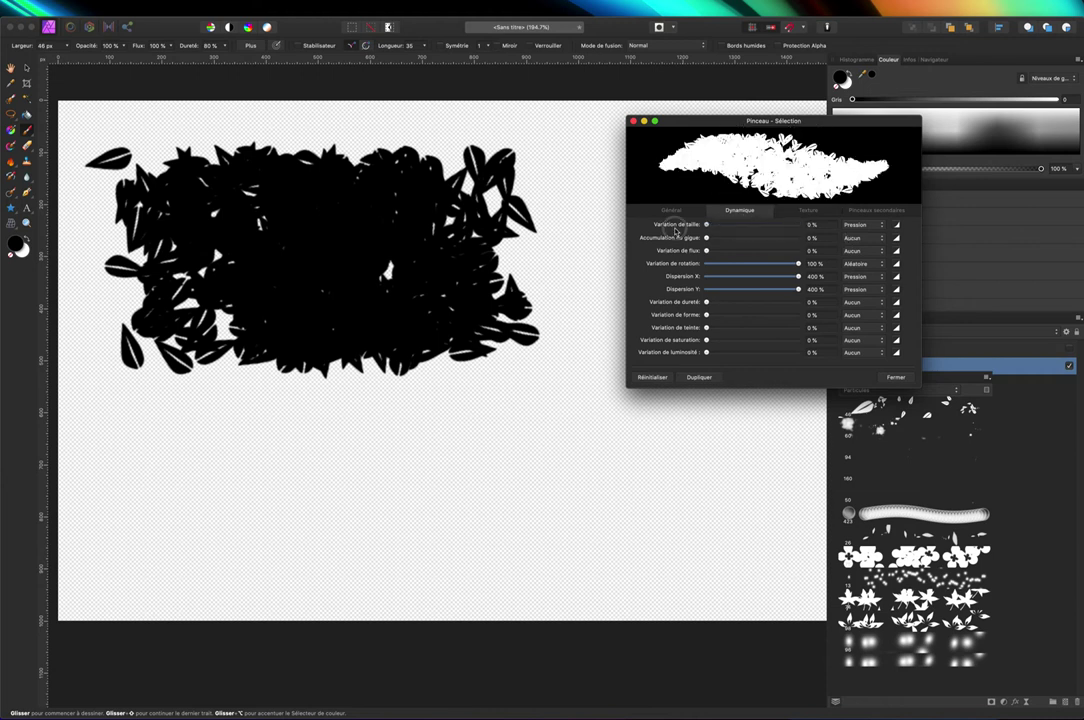
drag(799, 264, 650, 272)
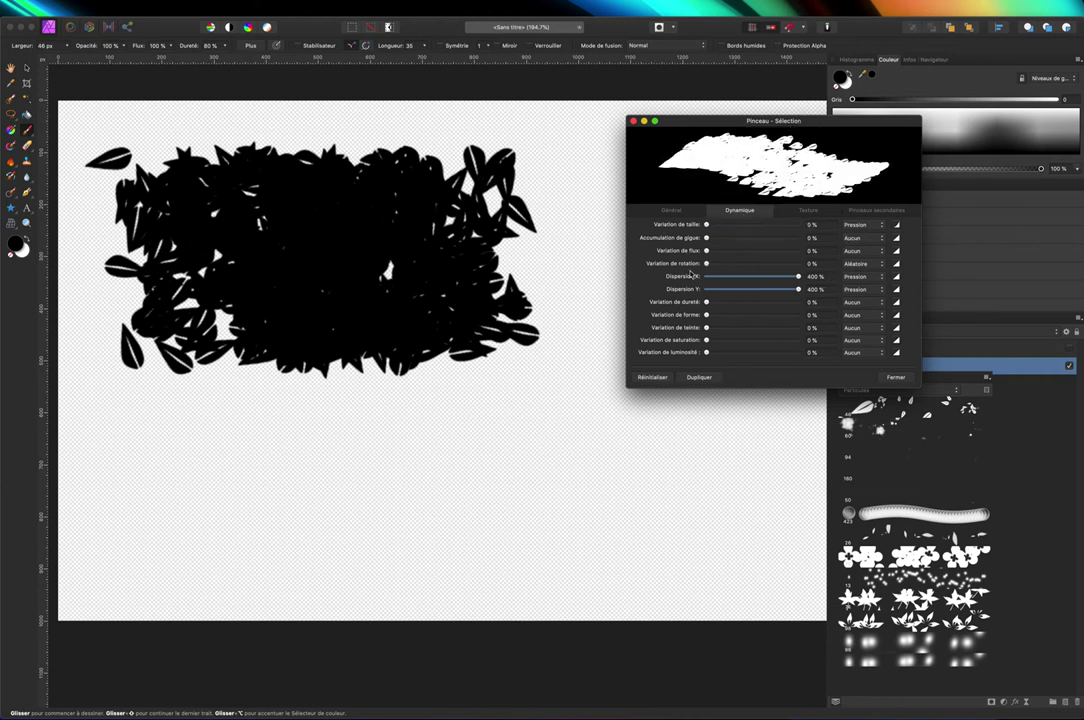
drag(799, 277, 660, 280)
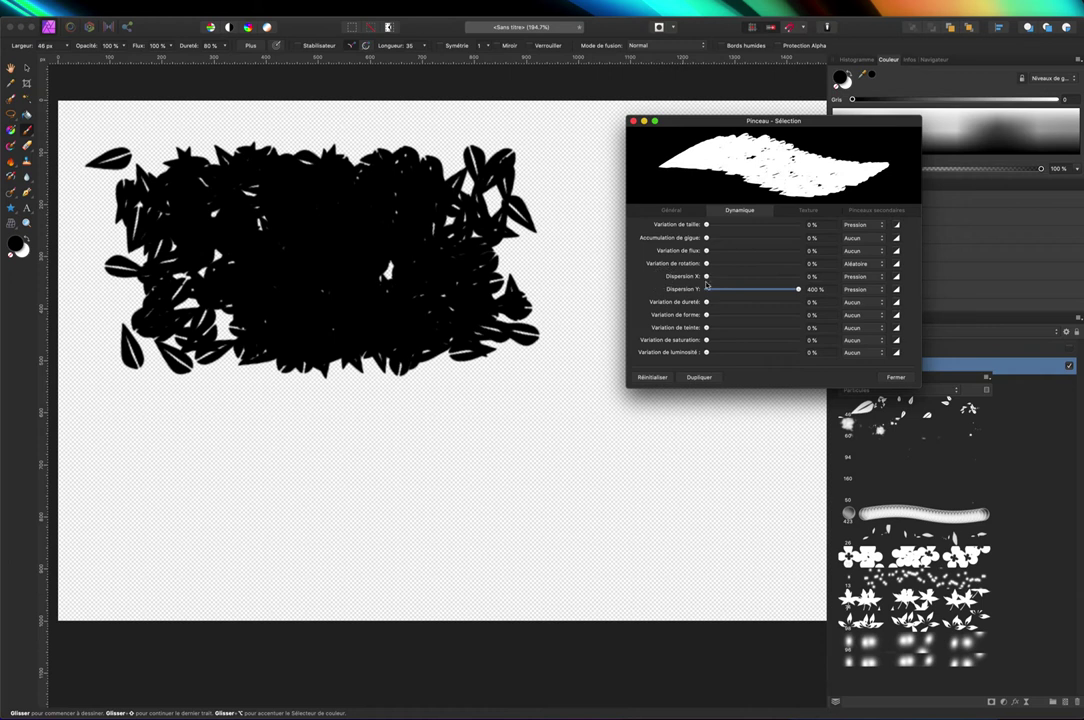
drag(800, 290, 660, 250)
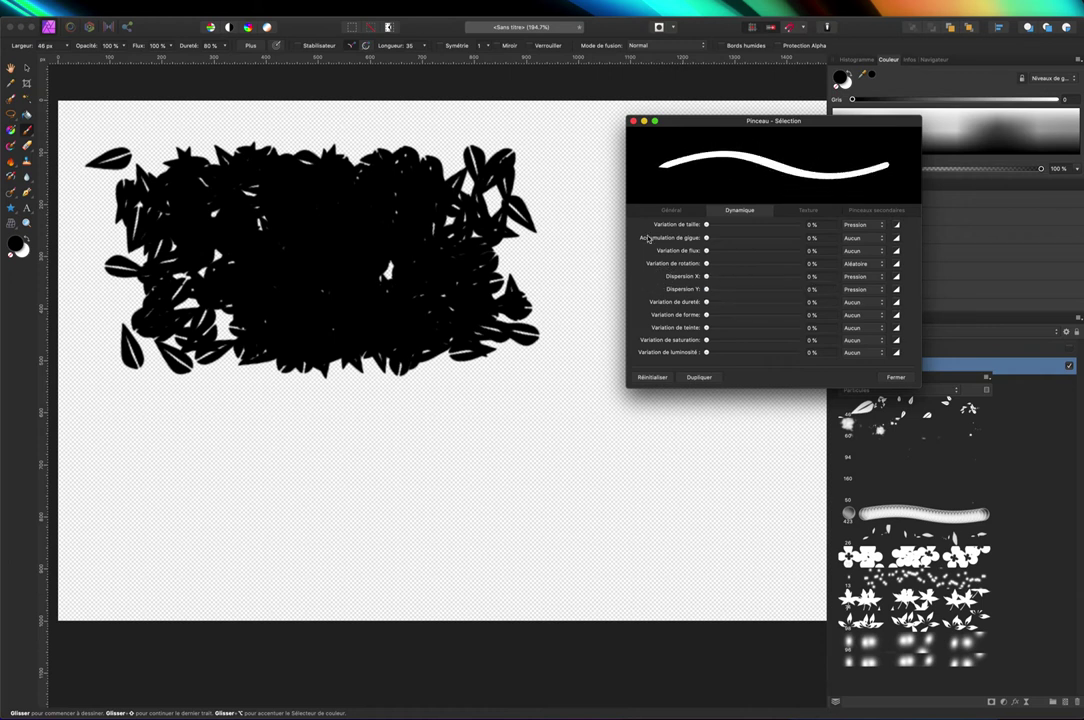
- Paint a horizontal stroke about 480 px long below the leaf patch, and reset the brush settings to their defaults
click(672, 210)
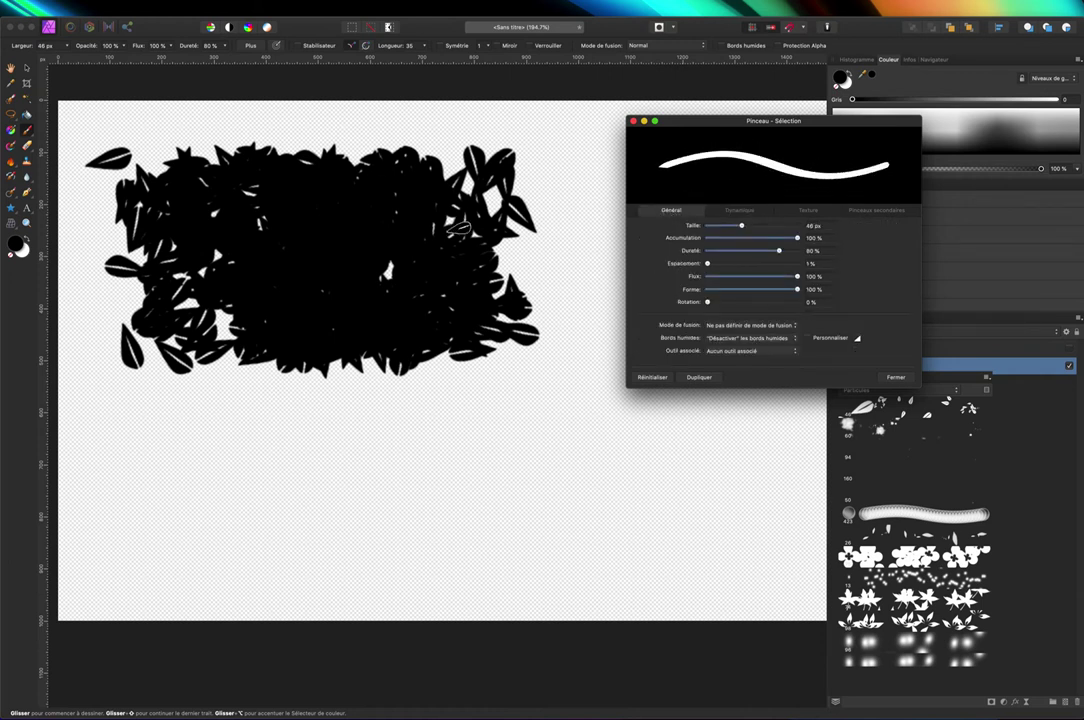
drag(166, 430, 412, 430)
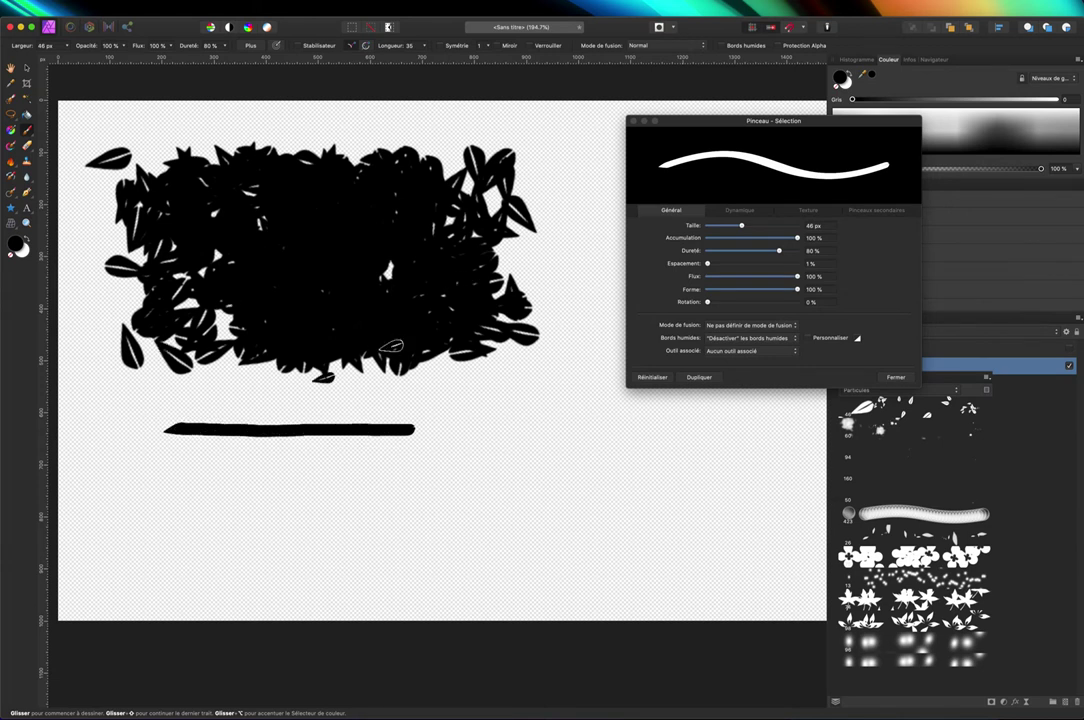
click(708, 264)
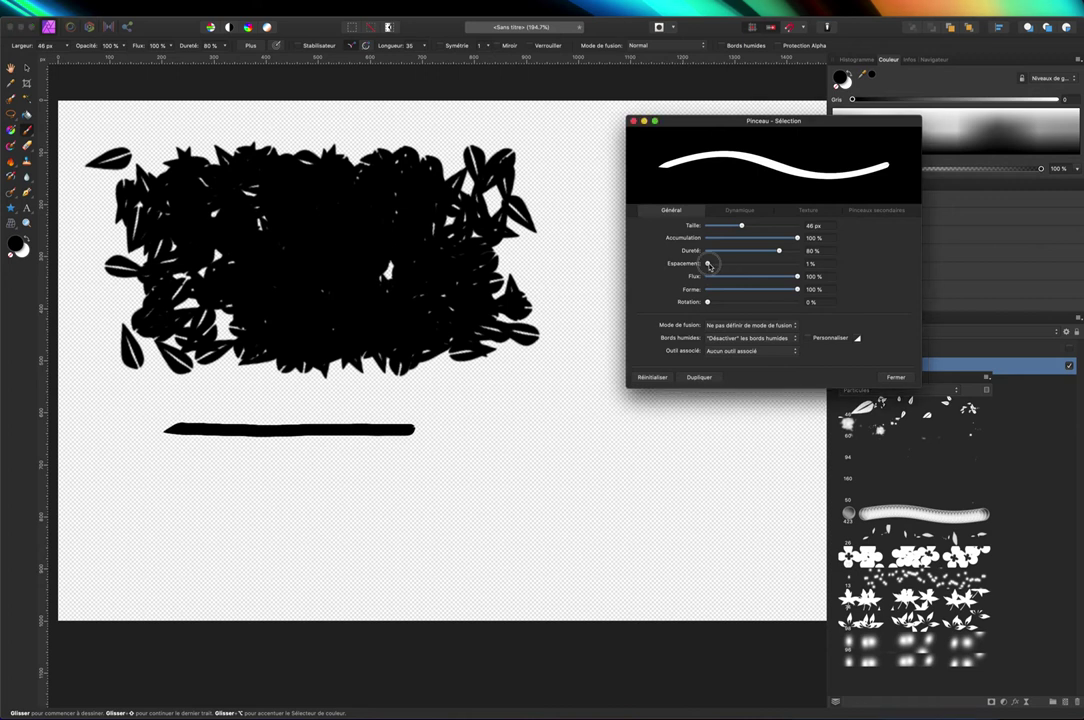
click(651, 378)
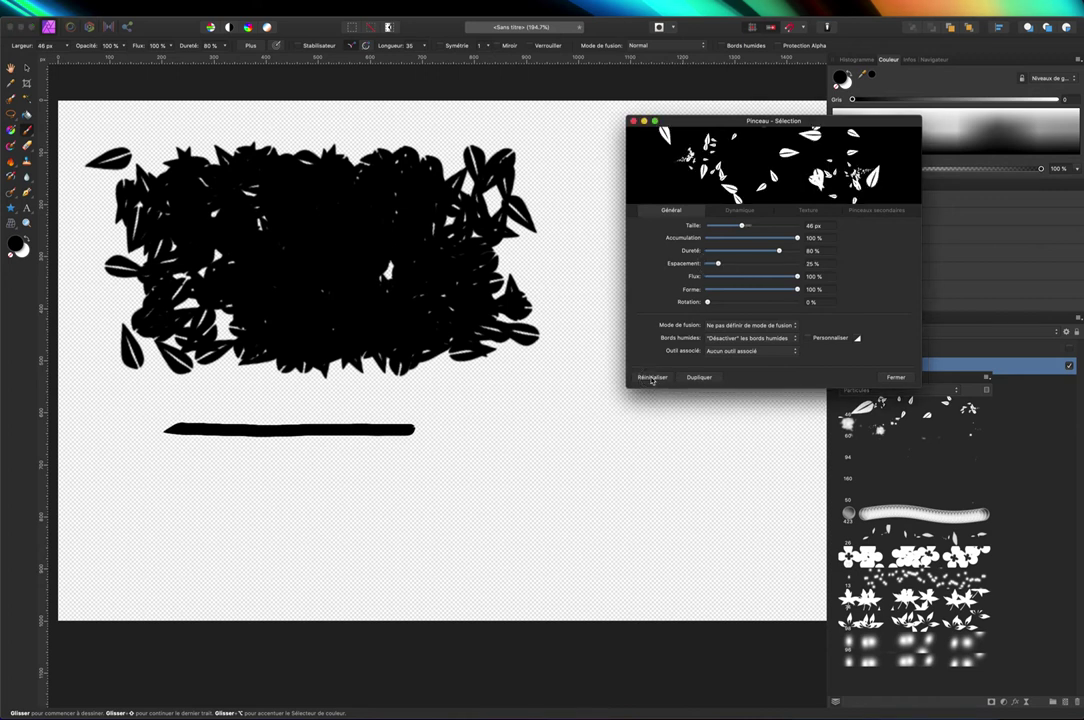
- Set only the leaf brush's size variation (Variation de taille) to 0 %
click(740, 210)
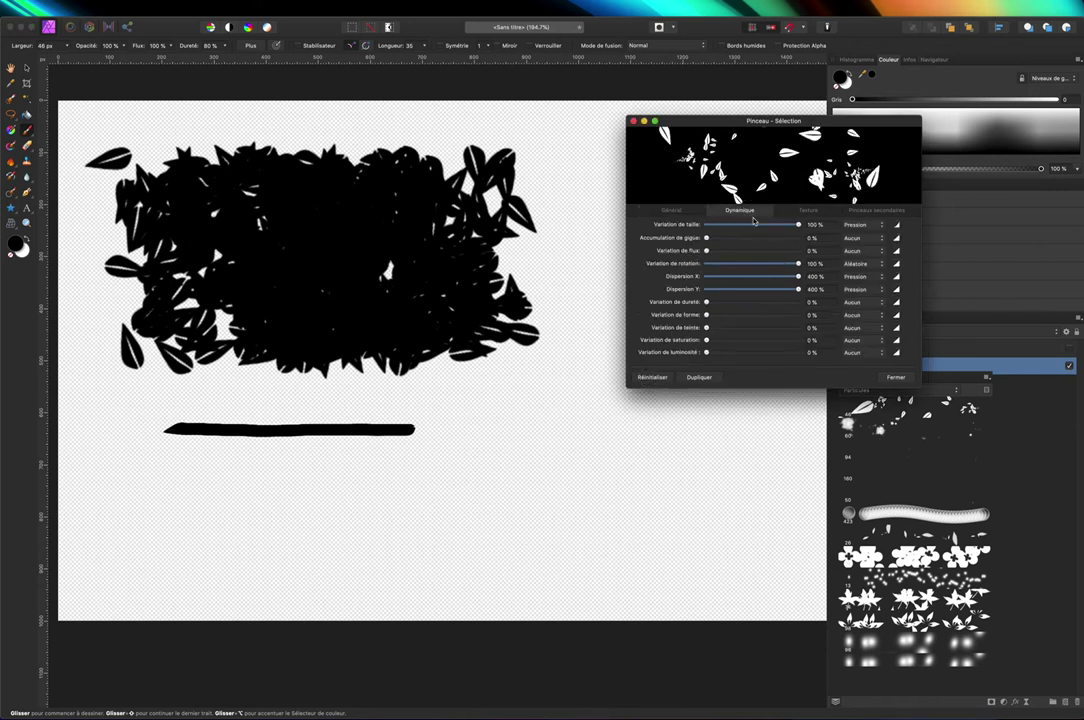
drag(797, 225, 645, 228)
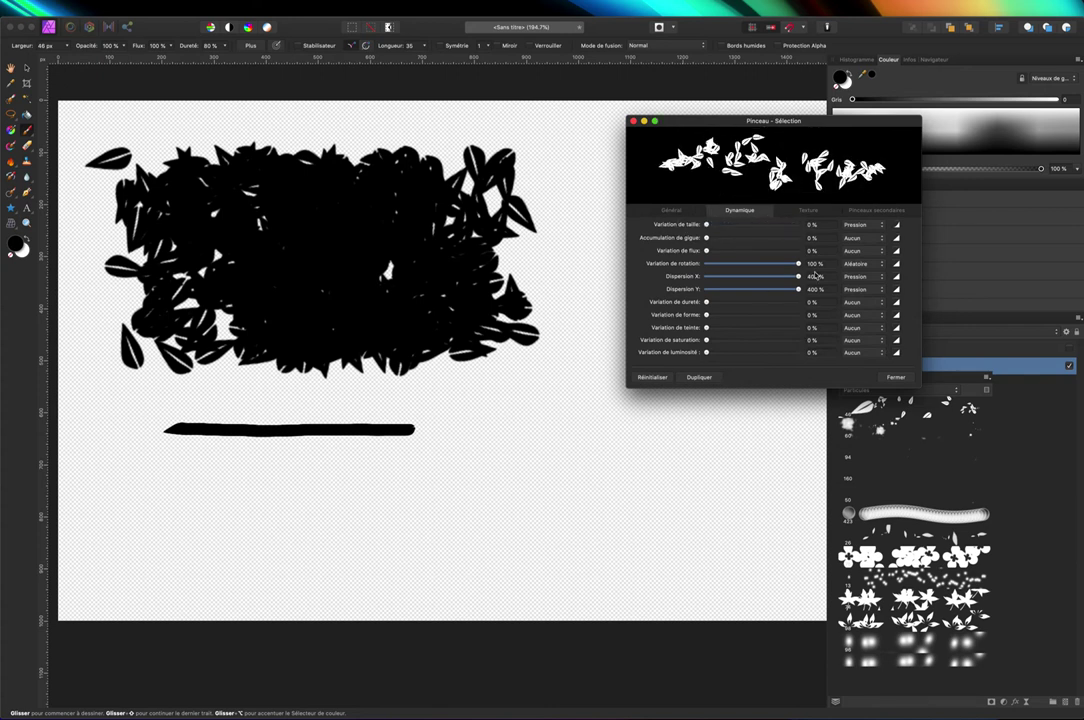
- Set the leaf brush's rotation variation, Dispersion X and Dispersion Y to 0 %
drag(799, 264, 706, 265)
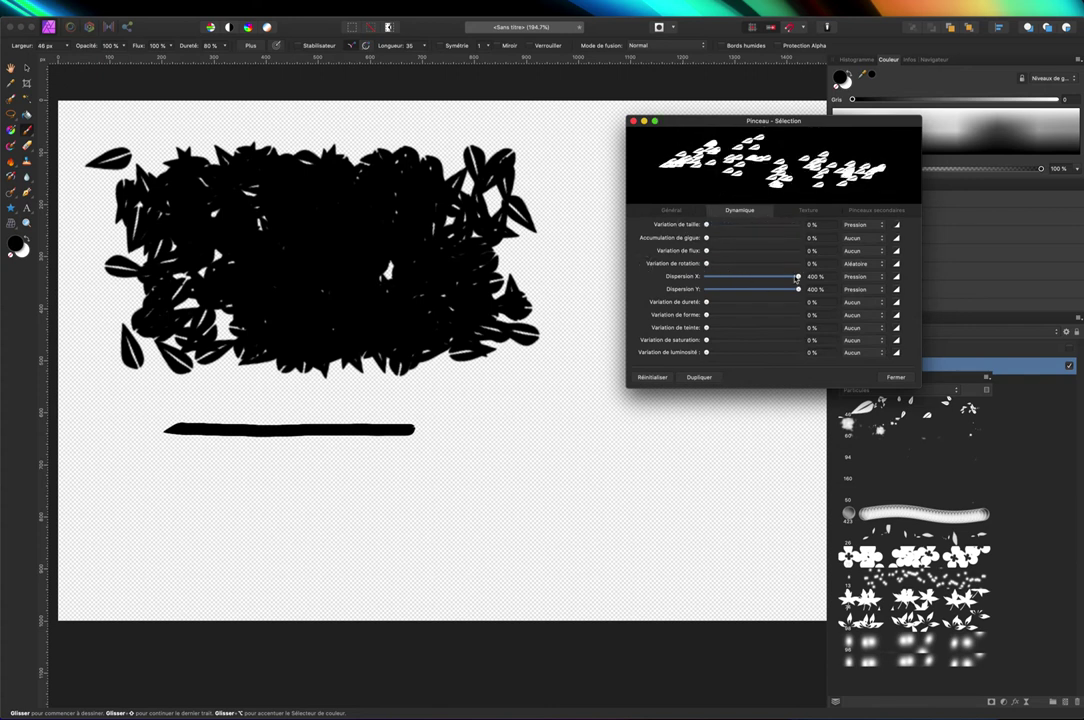
drag(797, 277, 634, 285)
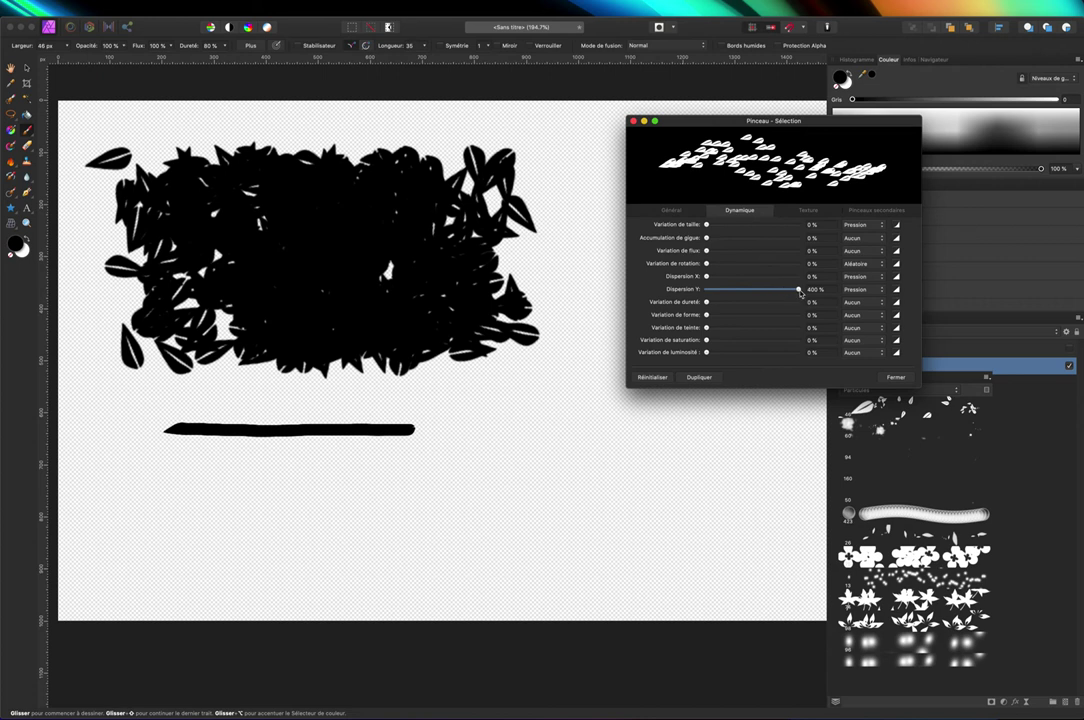
drag(799, 289, 649, 292)
- Set the brush spacing (Espacement) to 1 % and paint a stroke about 450 px long beneath the existing horizontal stroke
click(688, 210)
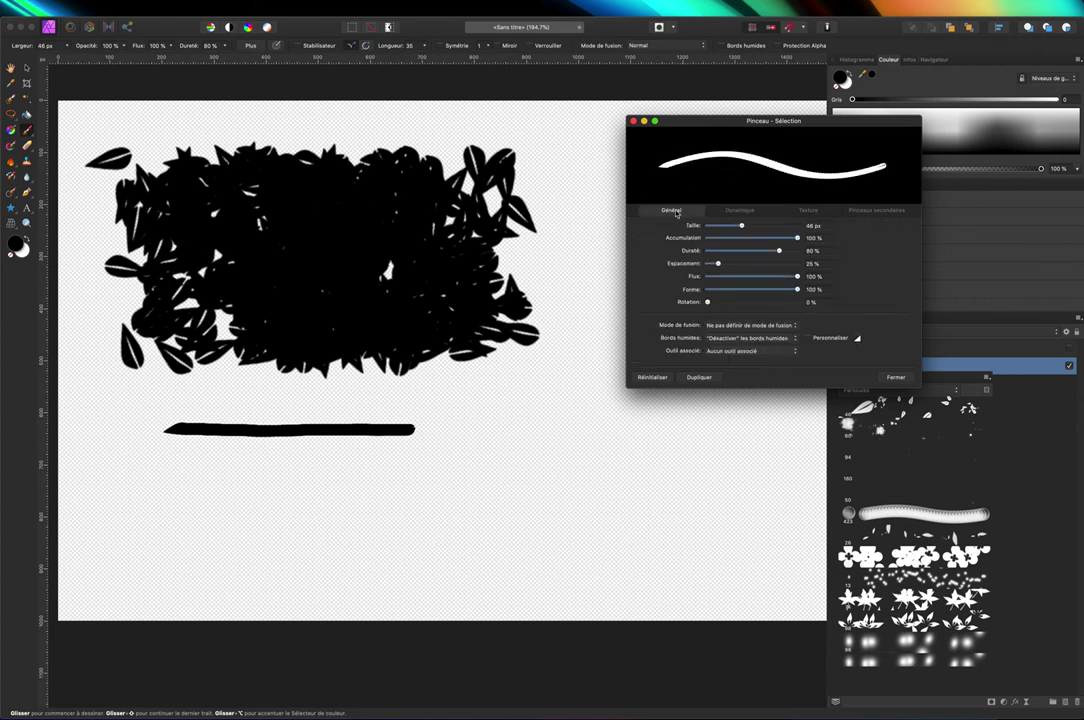
drag(706, 264, 645, 270)
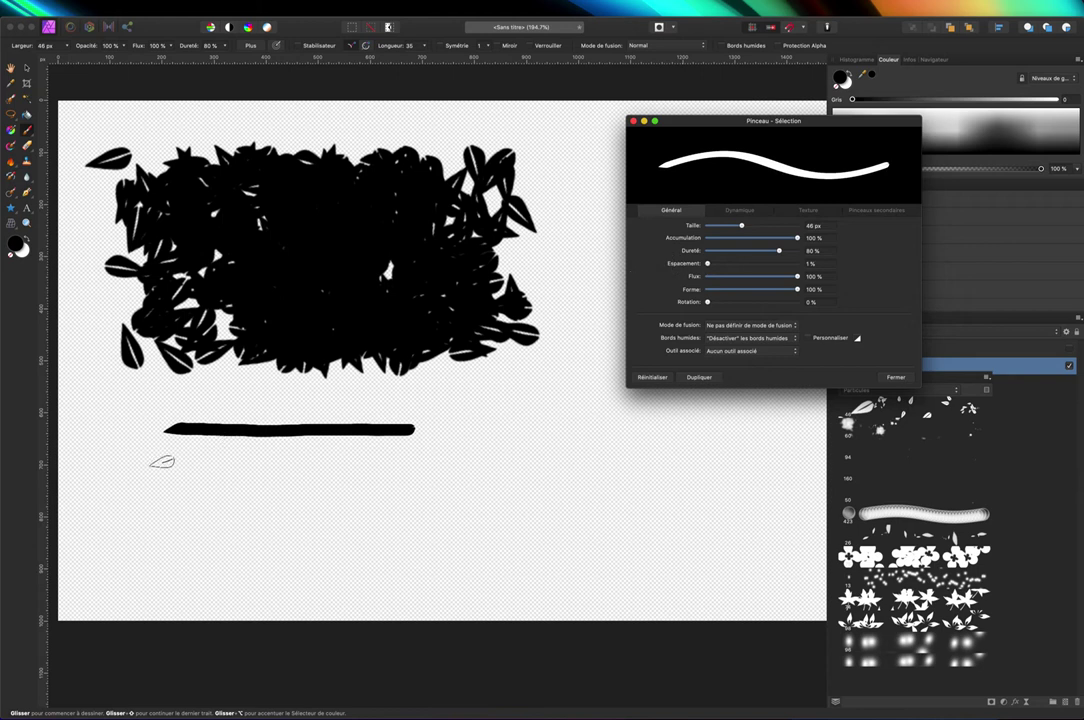
drag(155, 460, 388, 471)
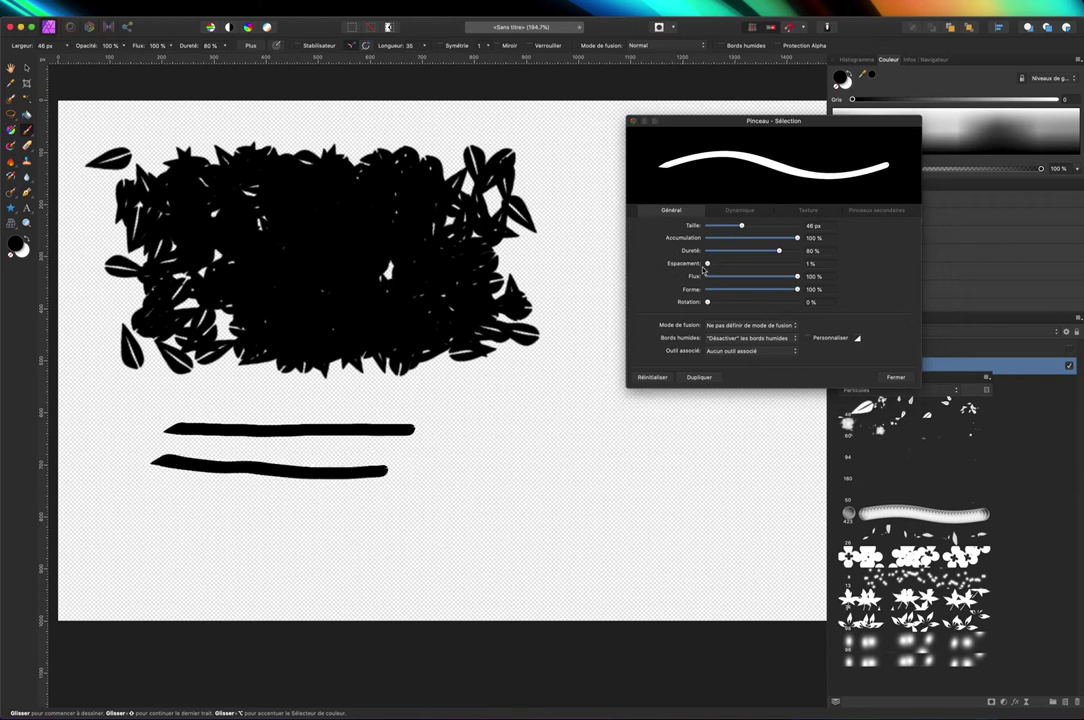
- Paint three strokes one below another in the canvas's lower-left area, using a spacing of 24 %, 110 % and 200 % respectively
drag(709, 265, 718, 265)
drag(125, 509, 375, 508)
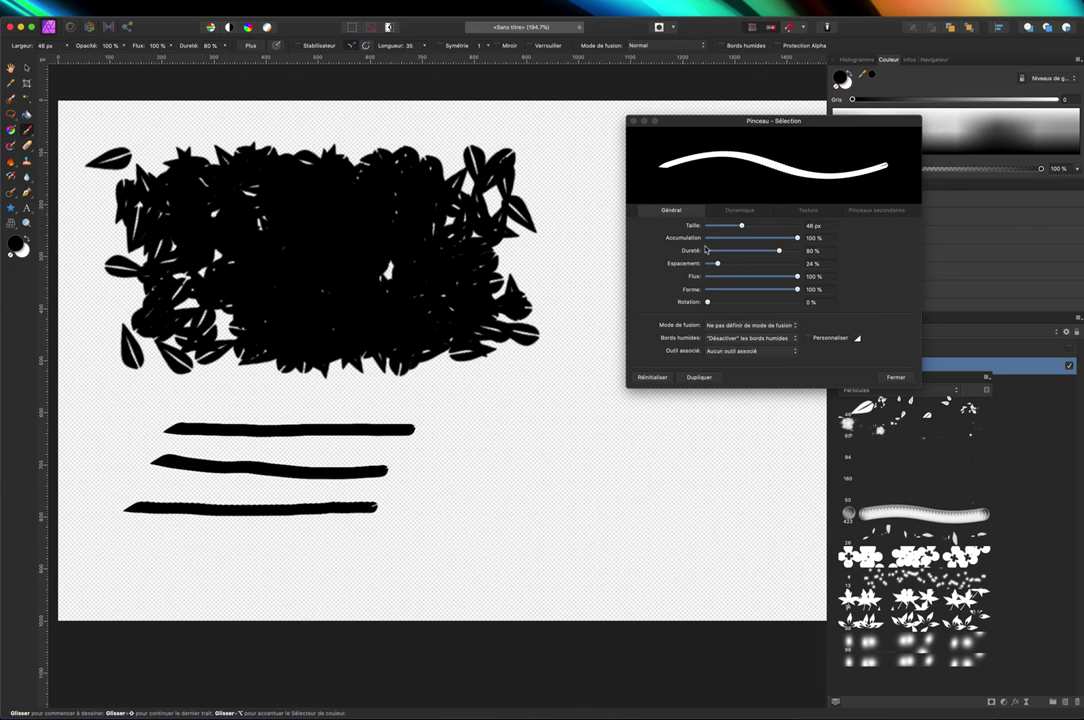
drag(718, 264, 758, 269)
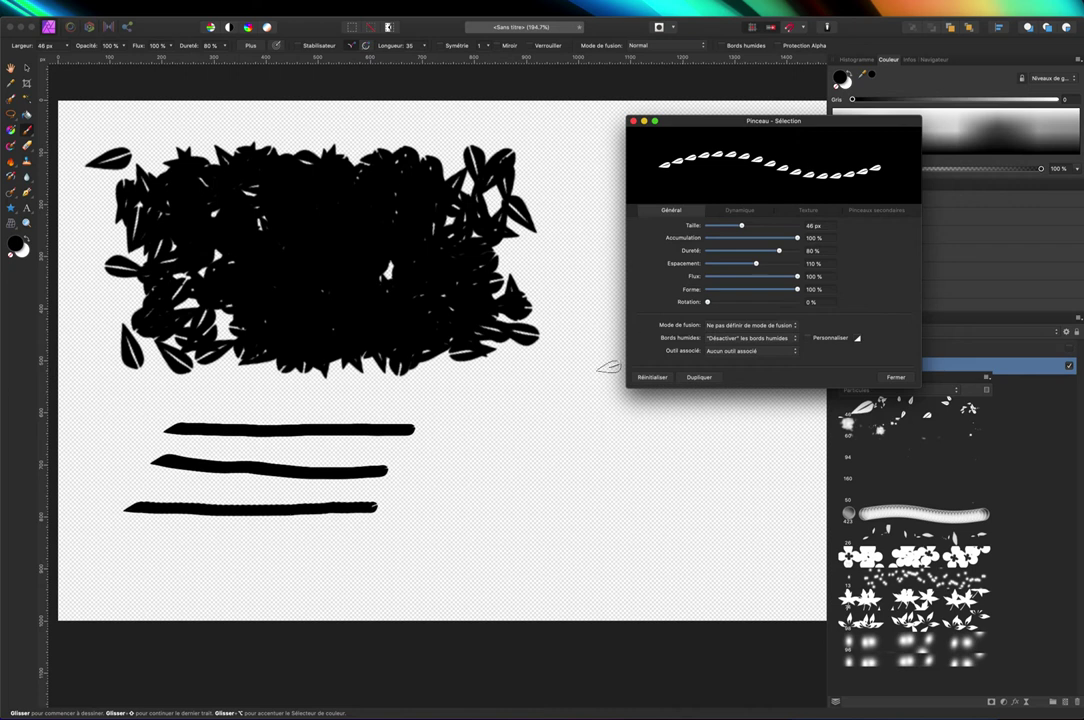
drag(115, 546, 390, 555)
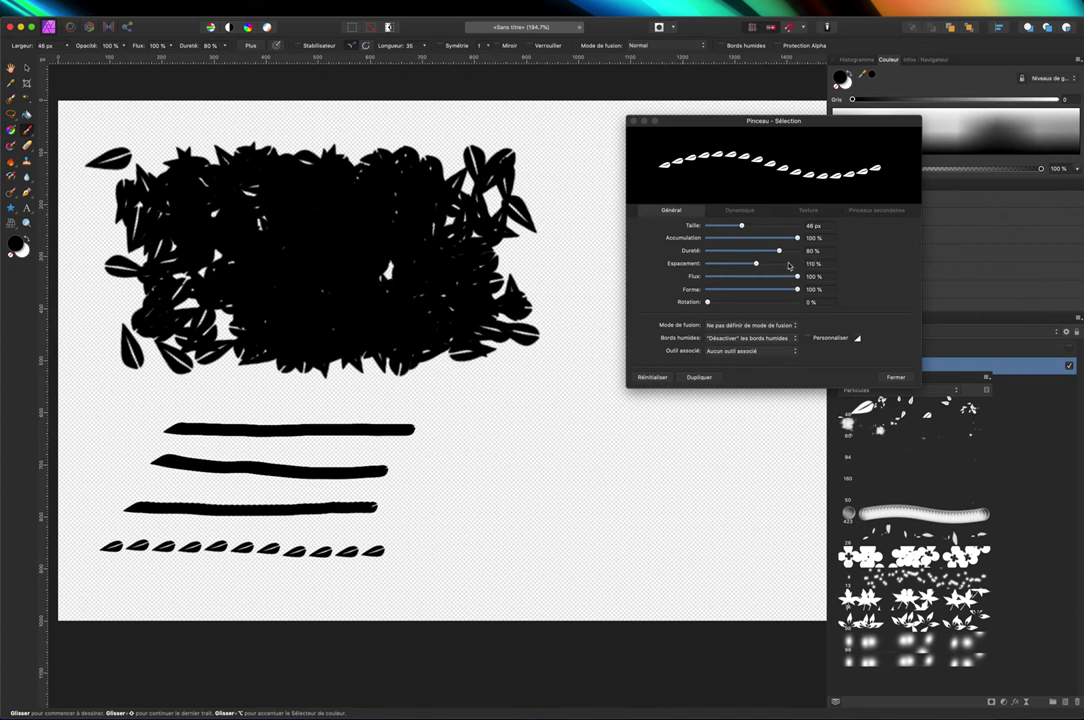
drag(758, 264, 800, 264)
mouse_move(107, 581)
mouse_down()
mouse_move(400, 602)
mouse_move(484, 594)
mouse_up()
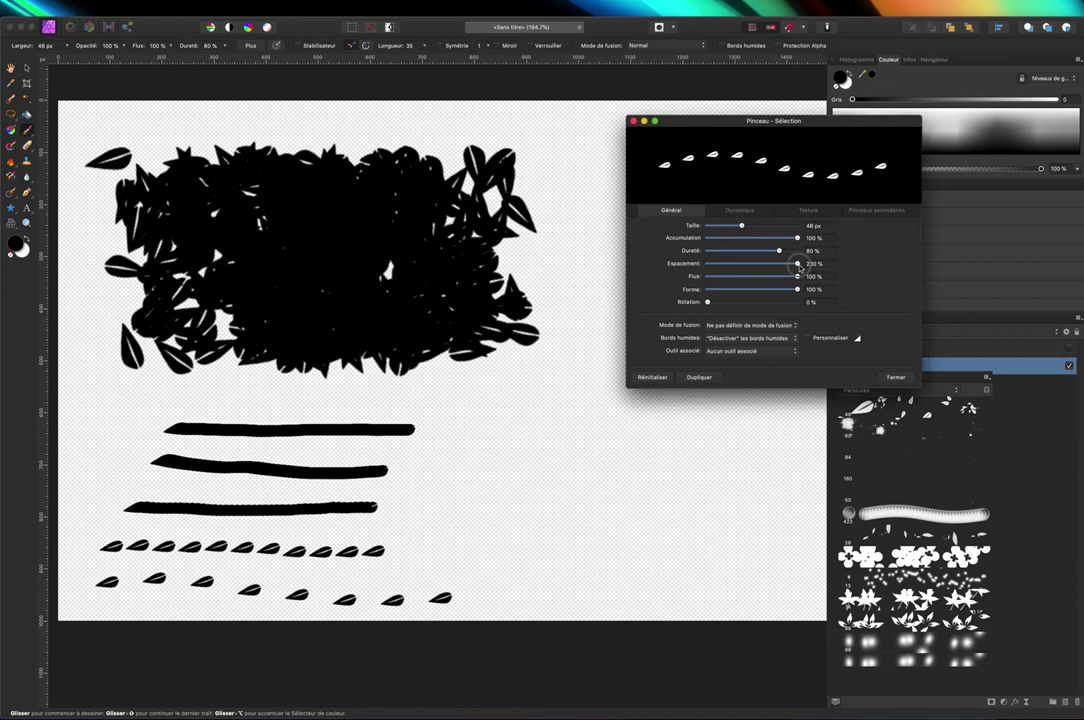
- Set the spacing to 102 % and the flow (Flux) to 37 %, and paint a leaf row about 460 px long in the canvas's lower-right area
drag(798, 263, 751, 266)
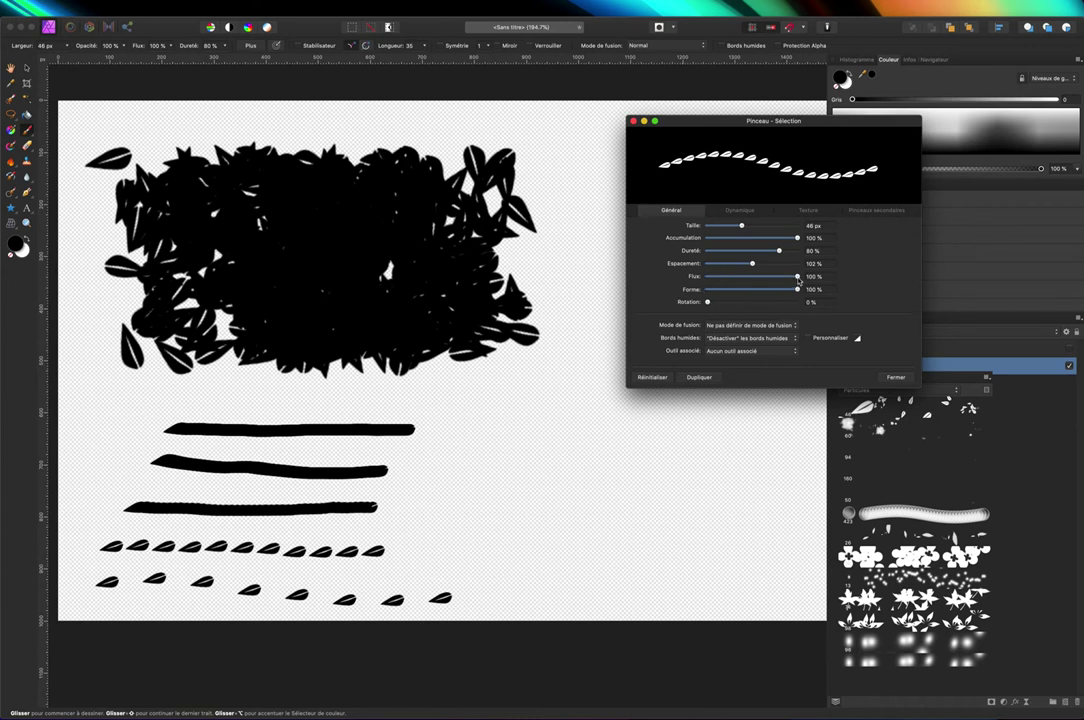
drag(798, 277, 706, 281)
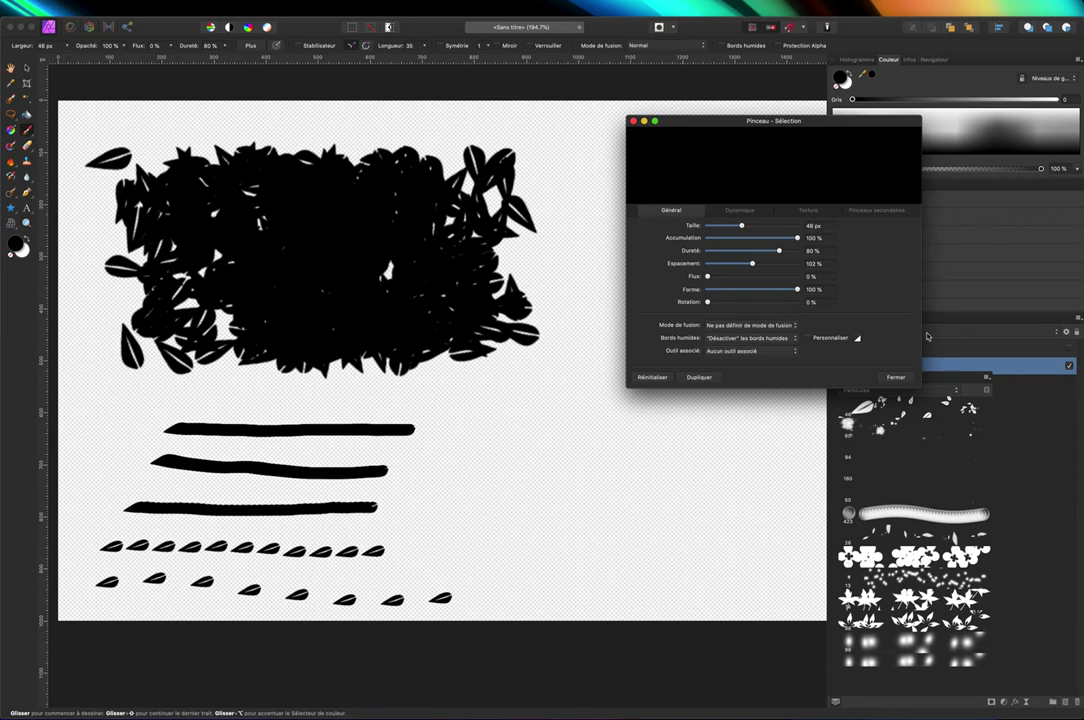
drag(707, 277, 742, 281)
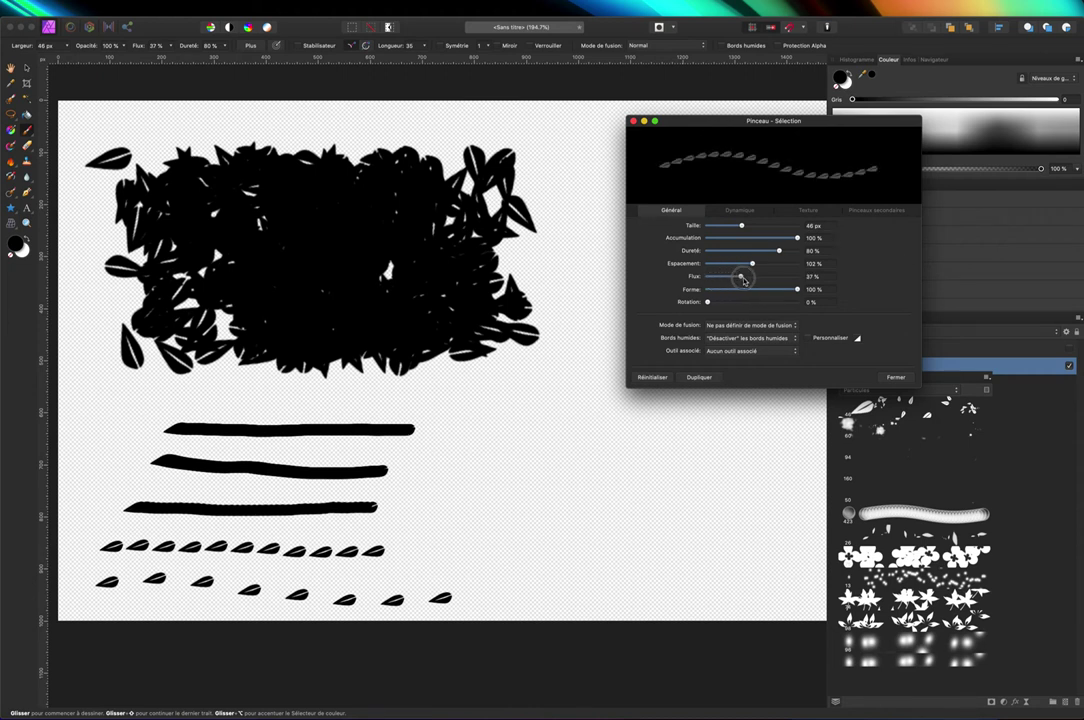
drag(505, 463, 740, 463)
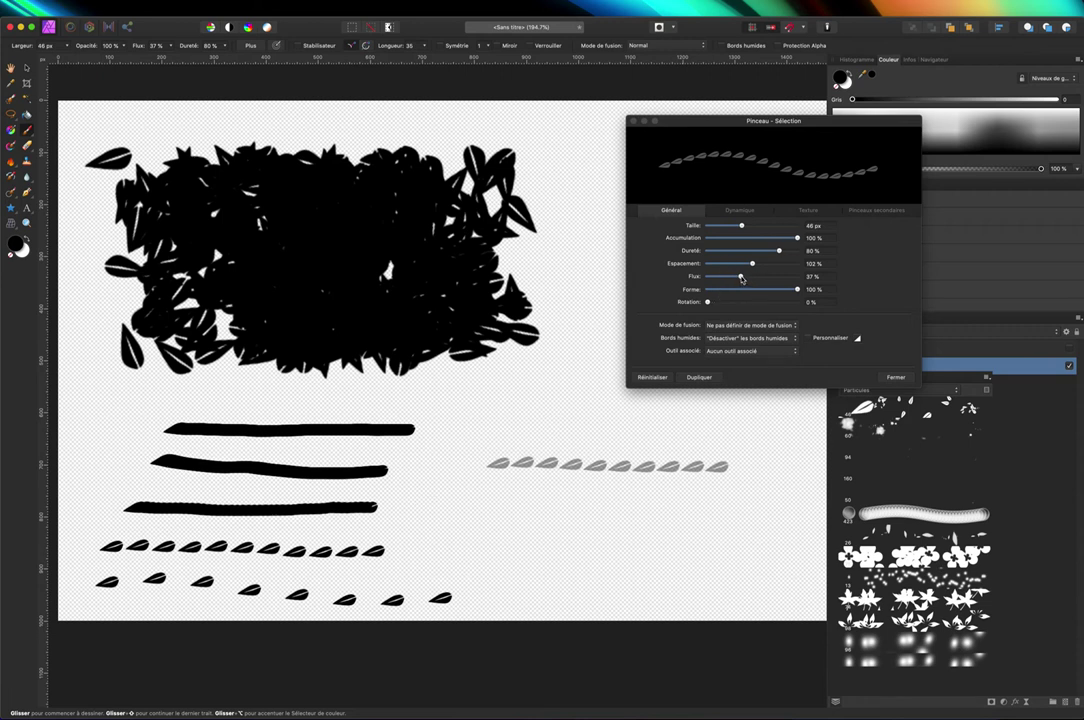
- Set the flow to 100 % and the rotation to 25 %, and paint a leaf row below the grey one
drag(741, 279, 805, 278)
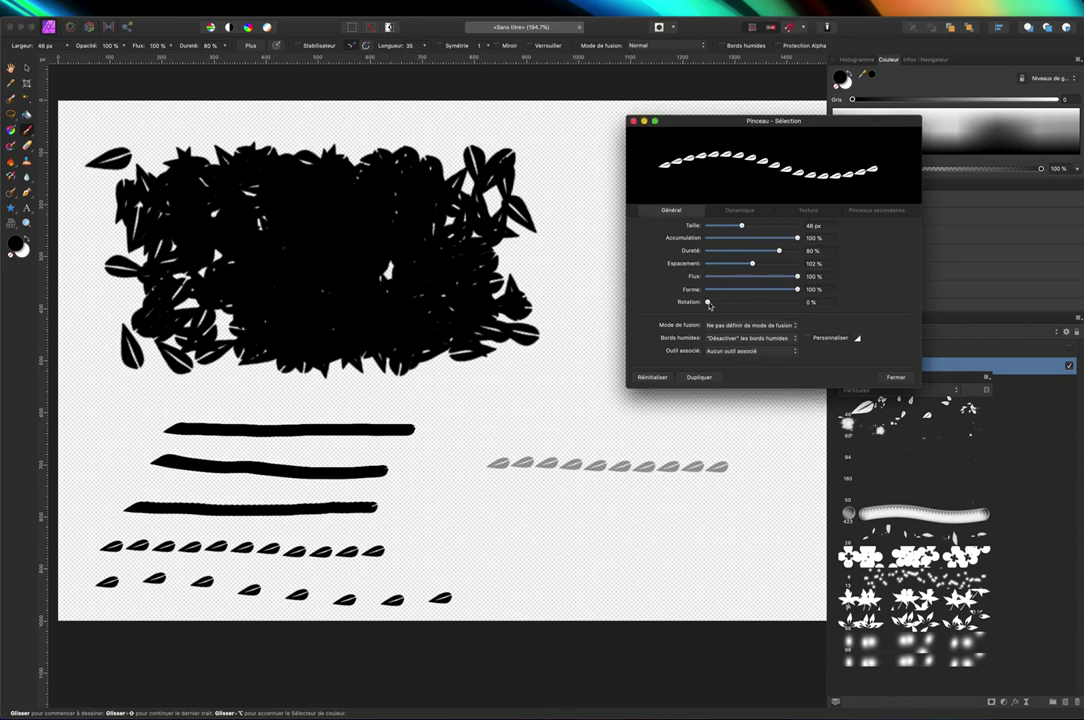
drag(709, 305, 751, 302)
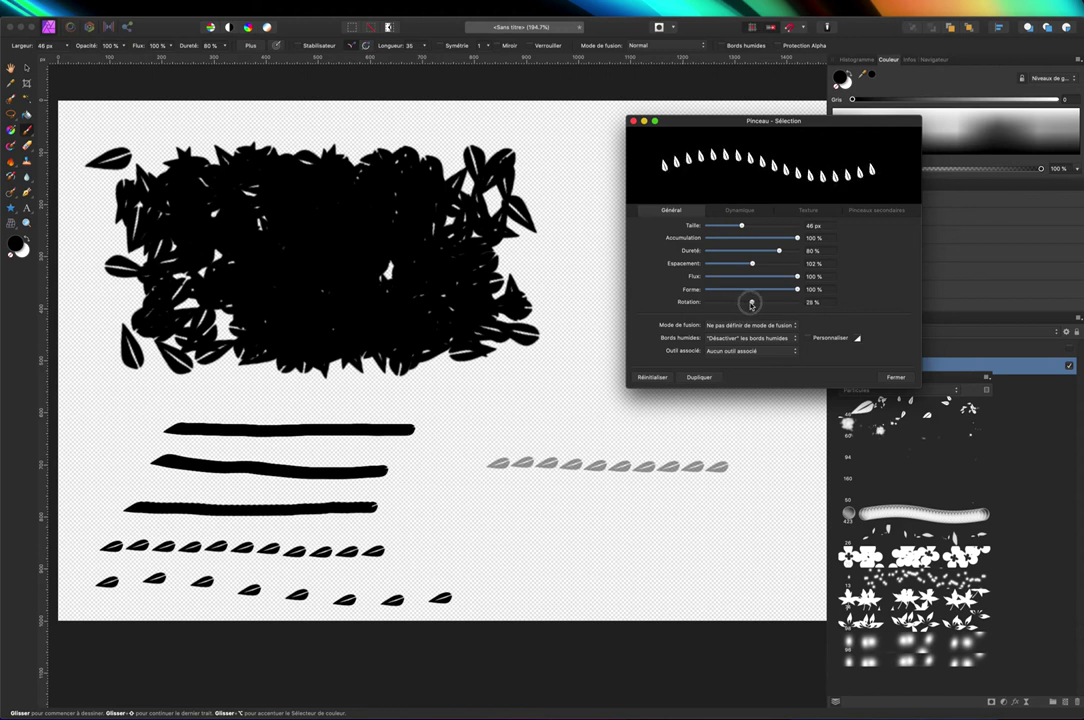
mouse_move(490, 507)
mouse_down()
mouse_move(555, 513)
mouse_move(548, 461)
mouse_move(552, 503)
mouse_move(528, 511)
mouse_move(706, 507)
mouse_up()
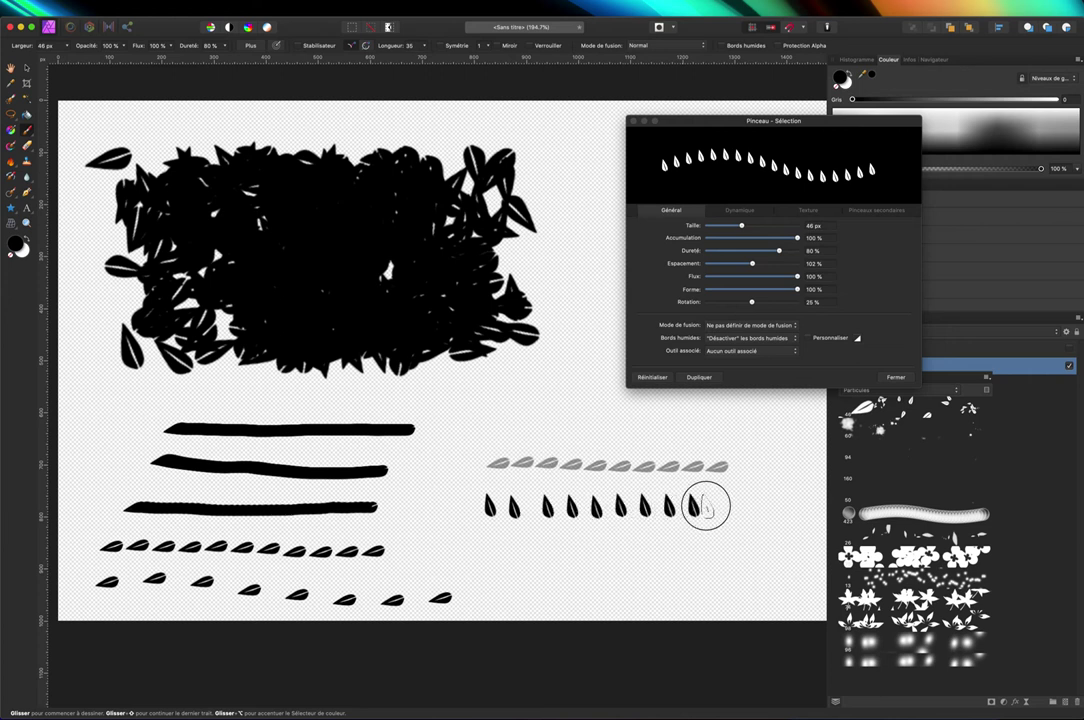
- Set the rotation to 50 % and paint another leaf row about 460 px long beneath the upright leaves
click(754, 303)
drag(760, 301, 797, 302)
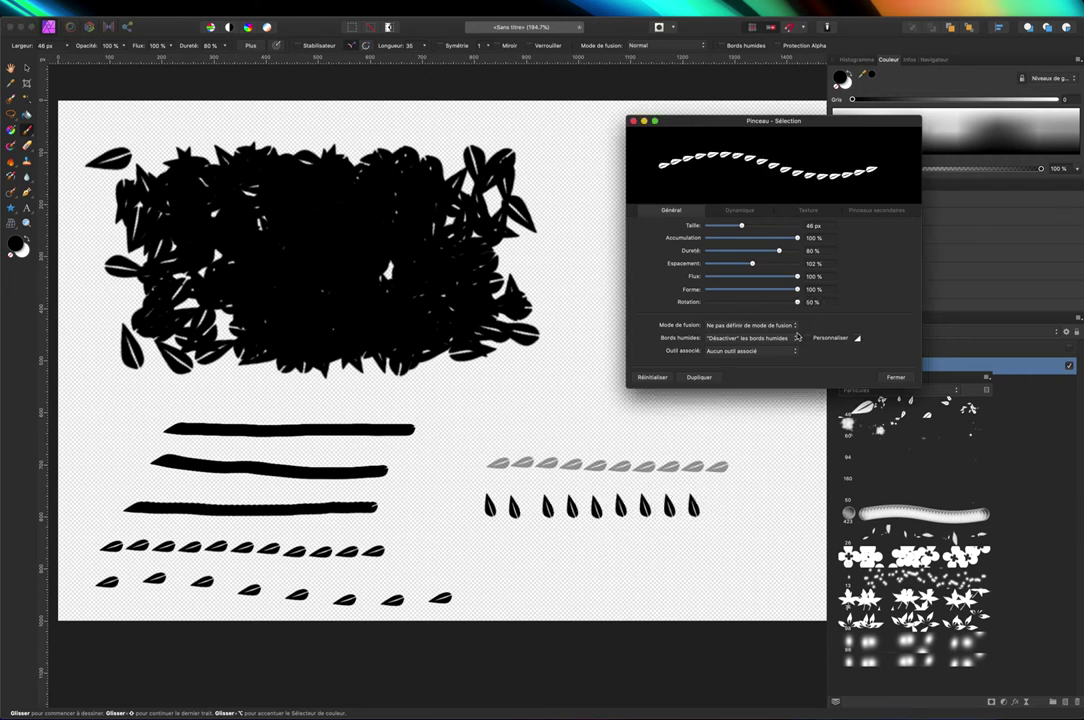
drag(484, 542, 721, 547)
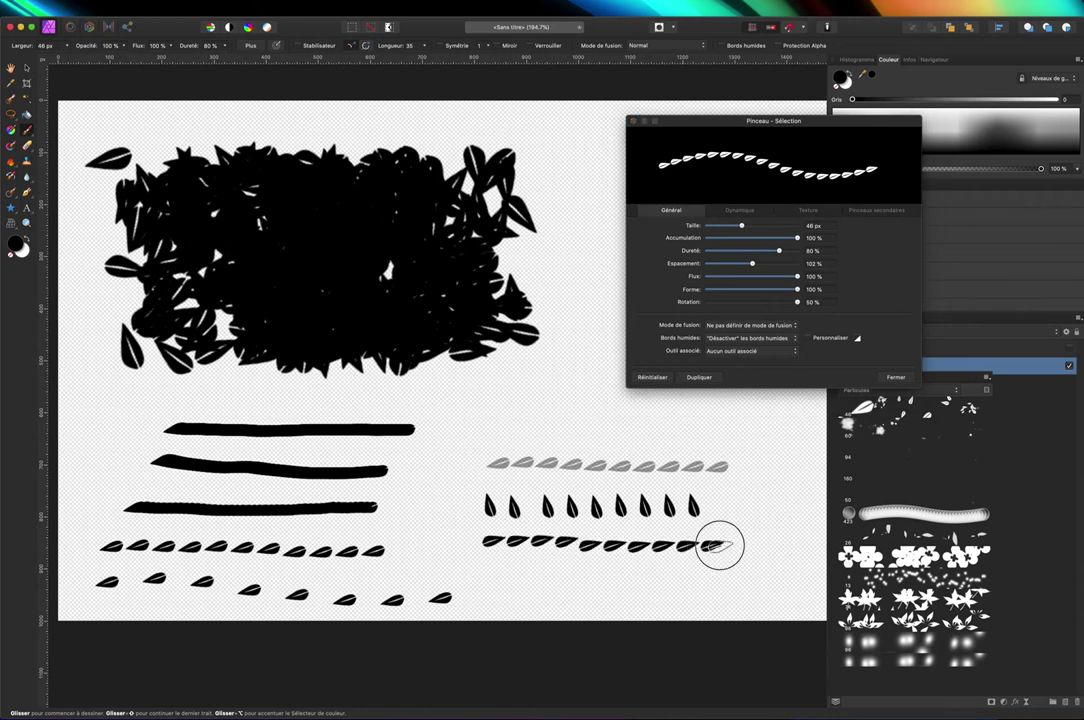
click(746, 419)
- Set the brush's shape (Forme) to 0 % and paint two more leaf rows below, the second with the rotation set to 0 %
drag(799, 290, 707, 290)
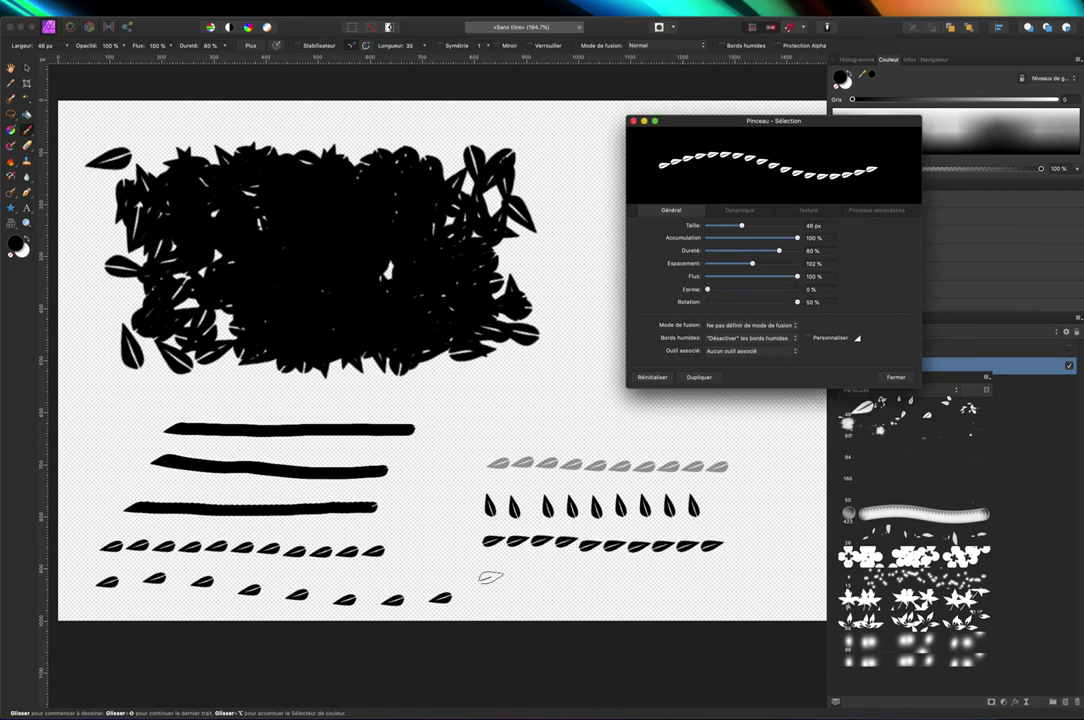
drag(490, 577, 740, 578)
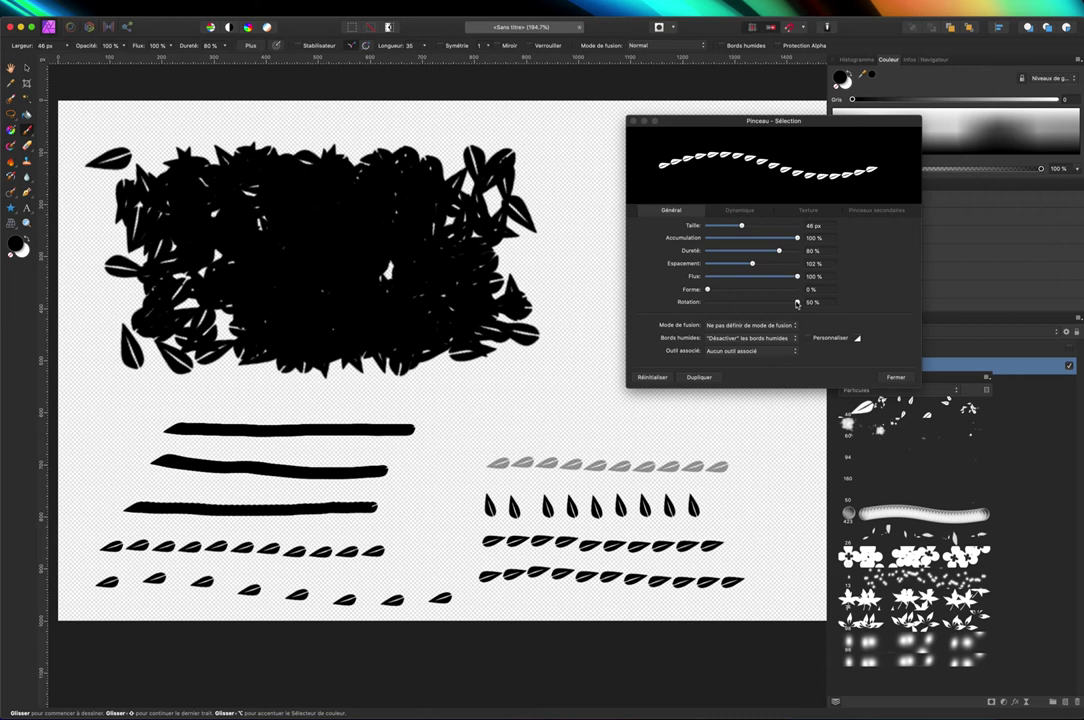
drag(797, 303, 707, 302)
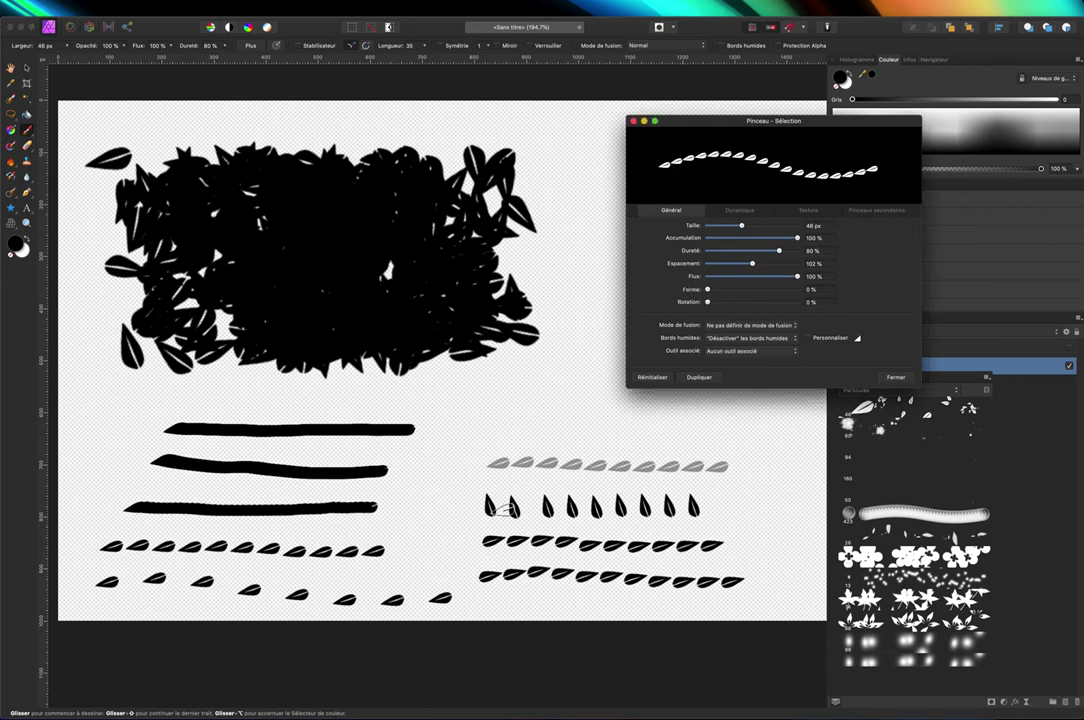
drag(490, 597, 737, 610)
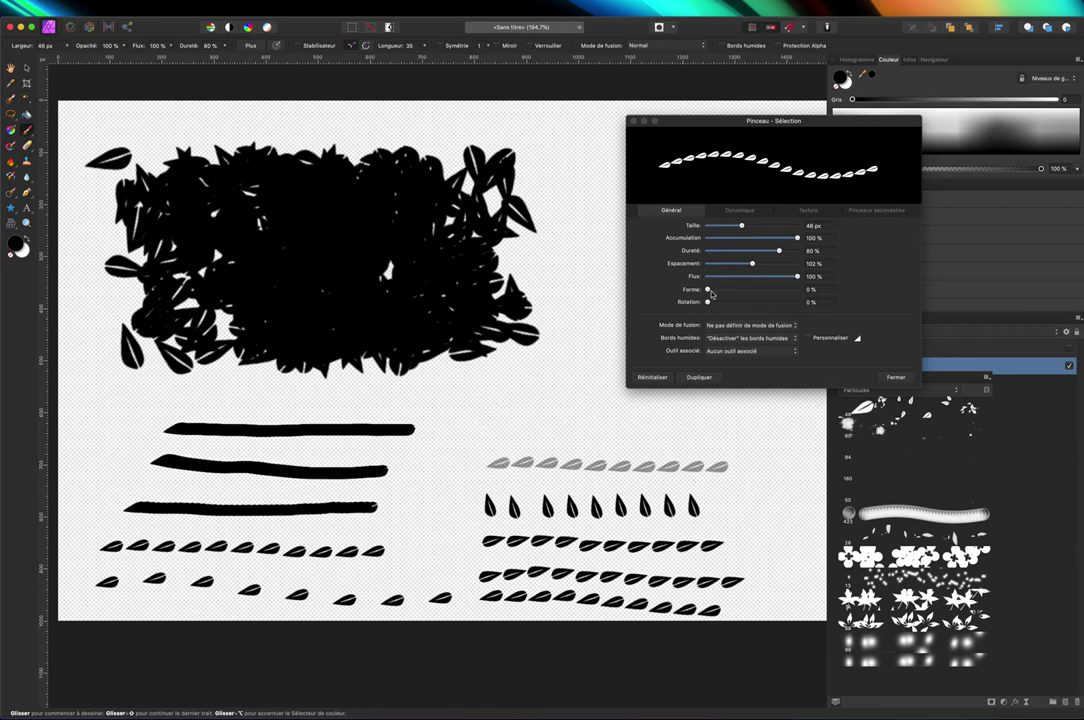
- Set the brush's shape (Forme) to 100 % and display its dynamics settings
drag(708, 289, 797, 289)
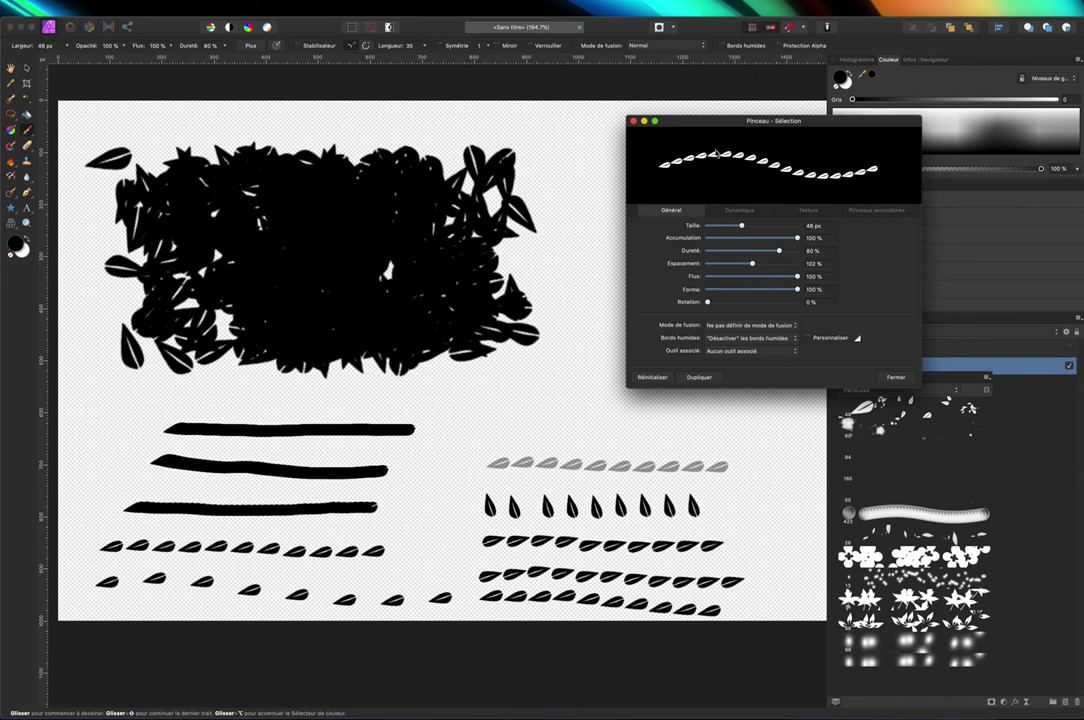
click(740, 210)
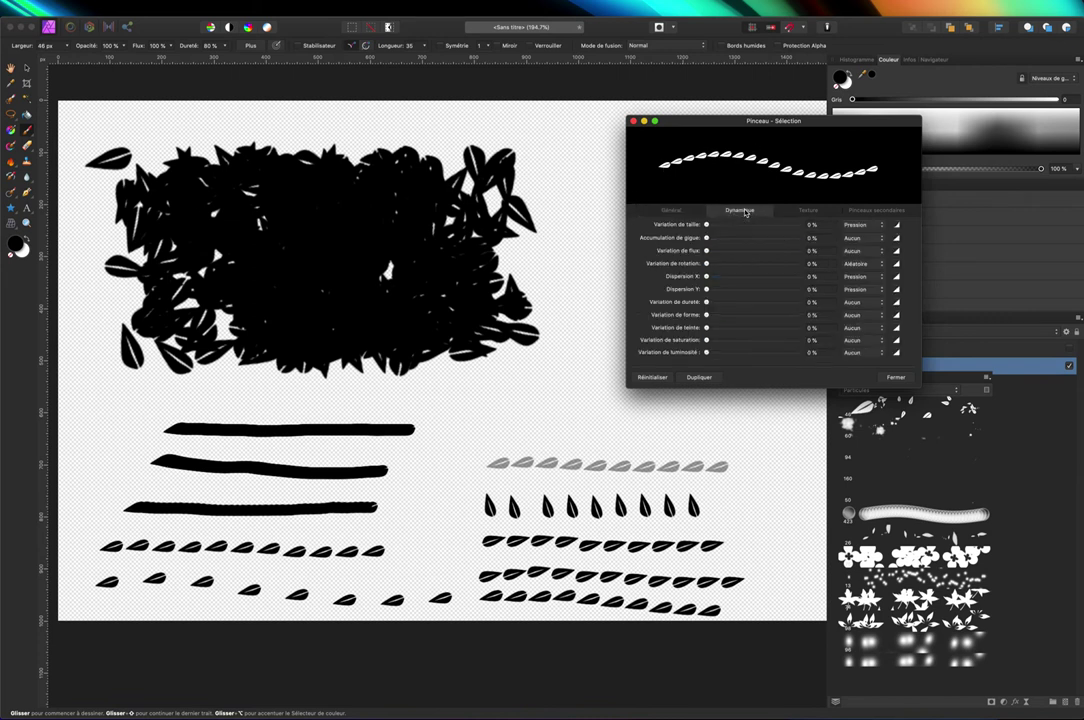
- Add a new empty pixel layer, hide the layer holding the leaf strokes, and keep the new layer visible and selected
click(1067, 703)
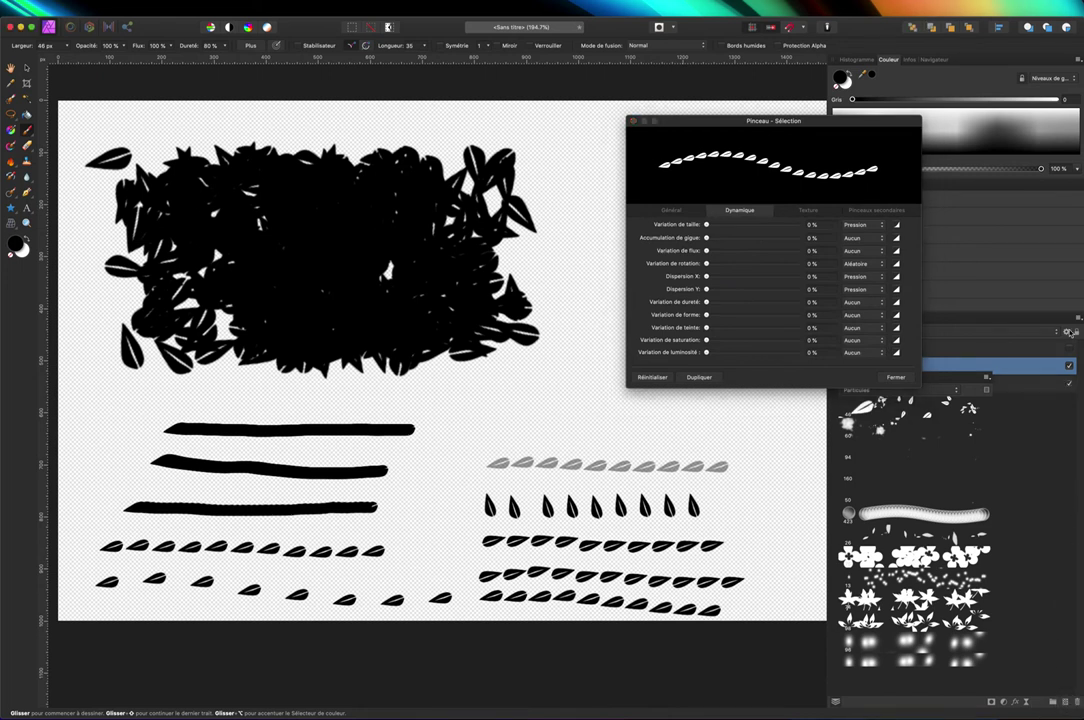
click(1071, 386)
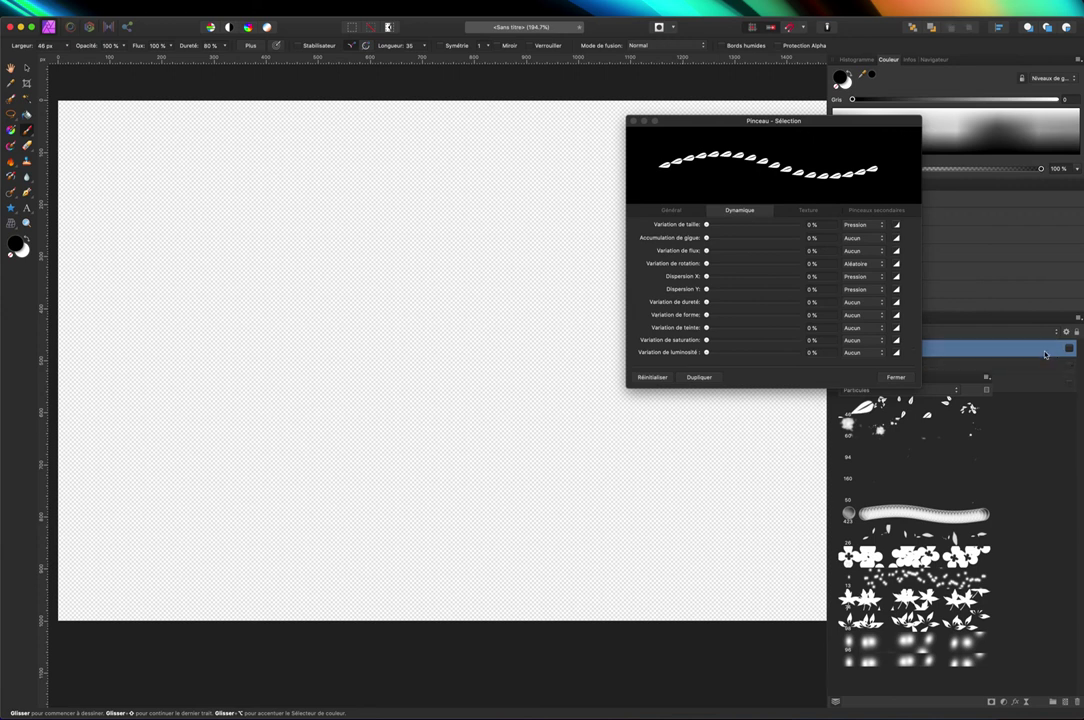
click(1071, 348)
click(1071, 349)
drag(1046, 369, 1062, 371)
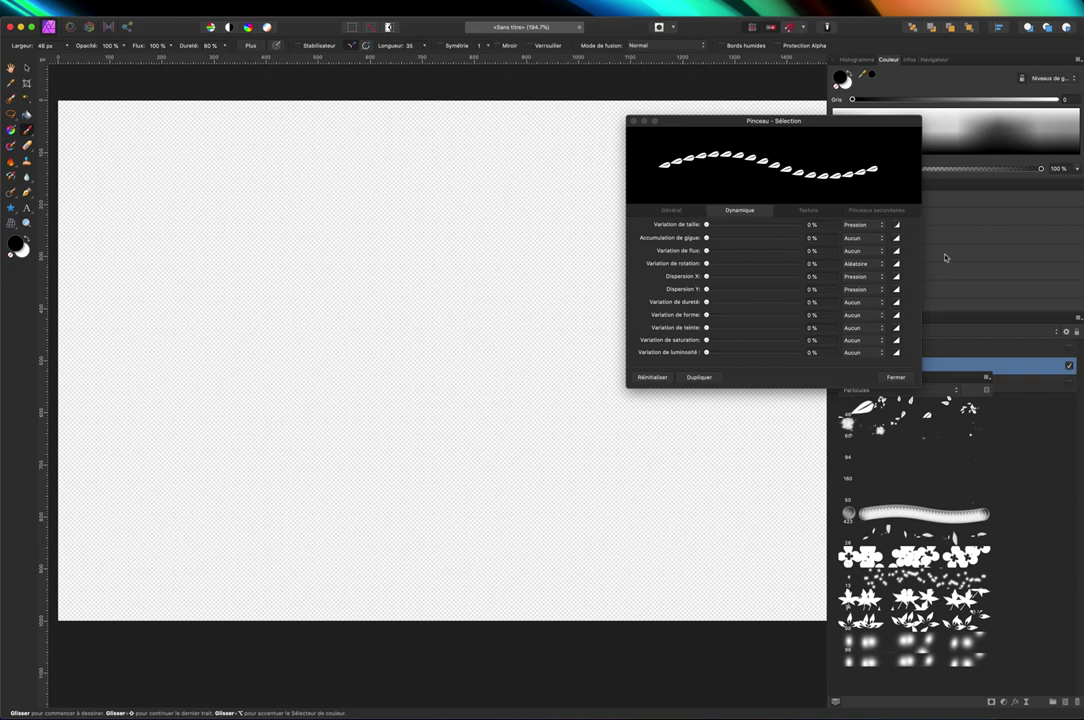
- Set the size variation (Variation de taille) to 71 % and paint a leaf row about 400 px long in the canvas's upper-left corner
drag(720, 126, 712, 102)
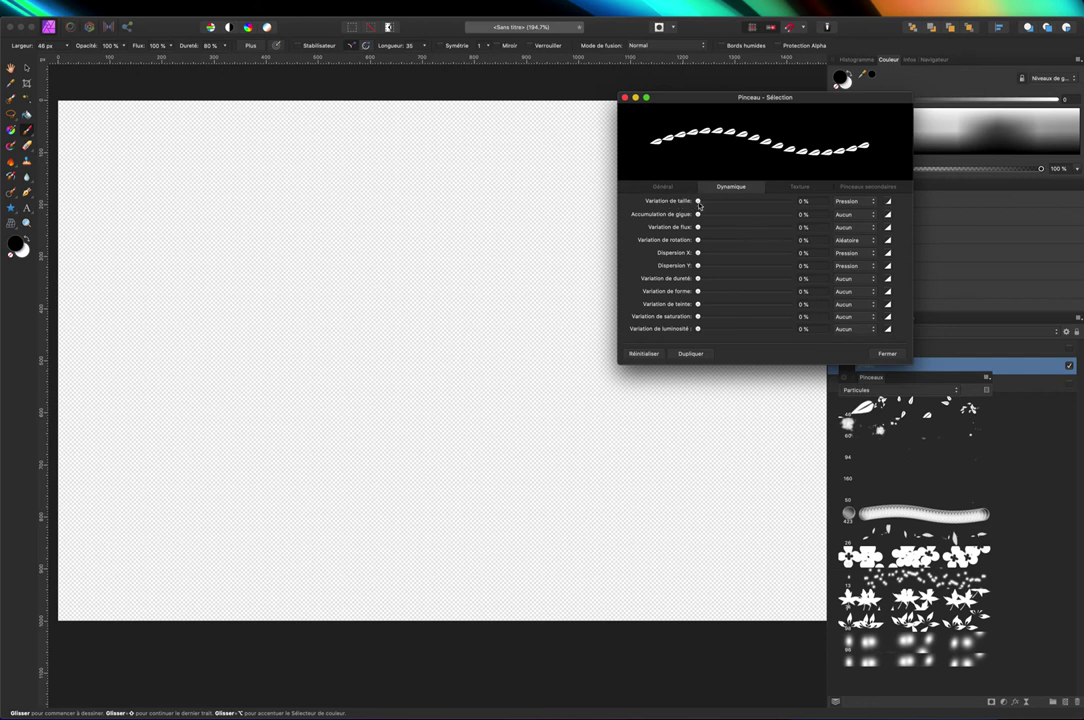
drag(698, 203, 765, 205)
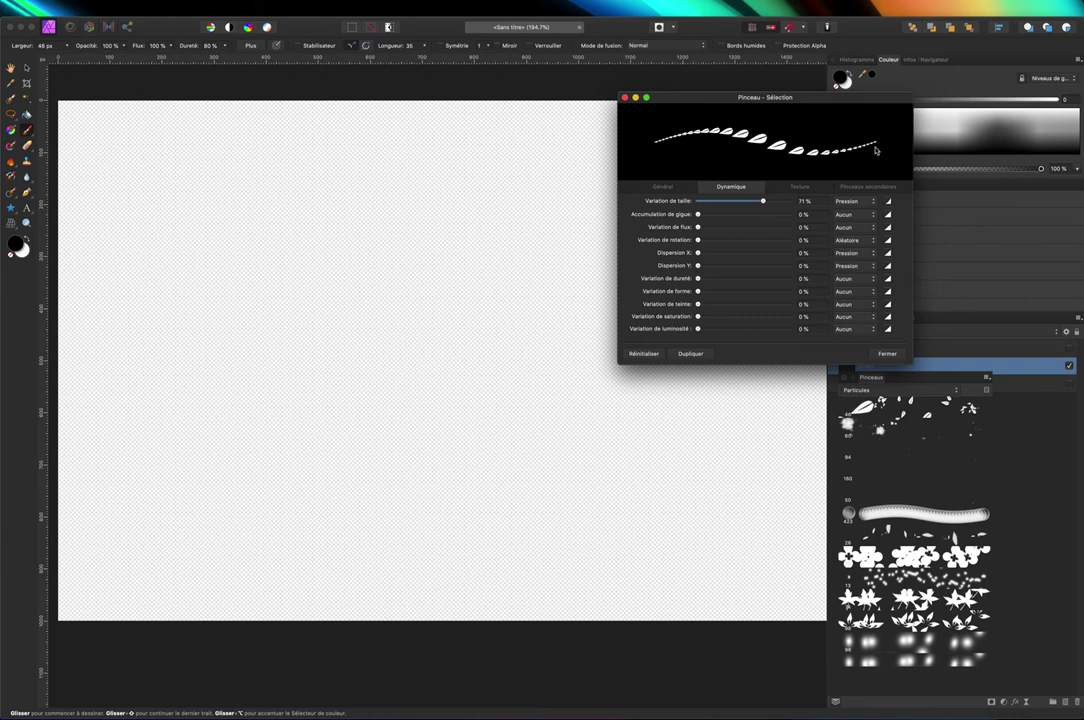
drag(99, 149, 292, 152)
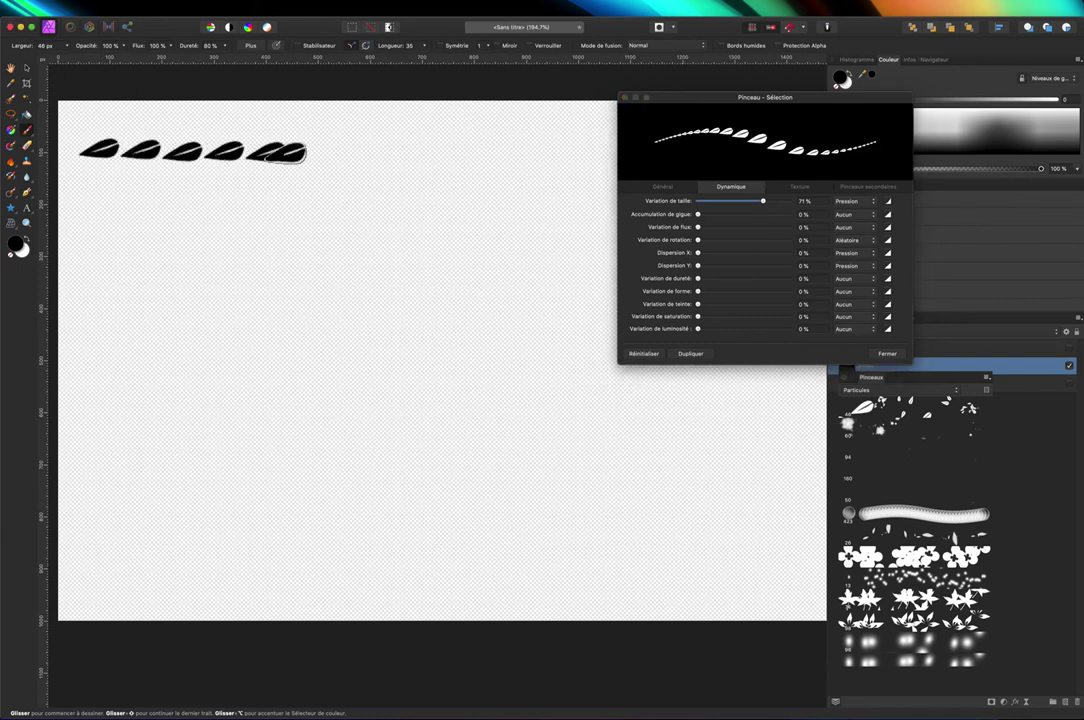
drag(100, 172, 200, 162)
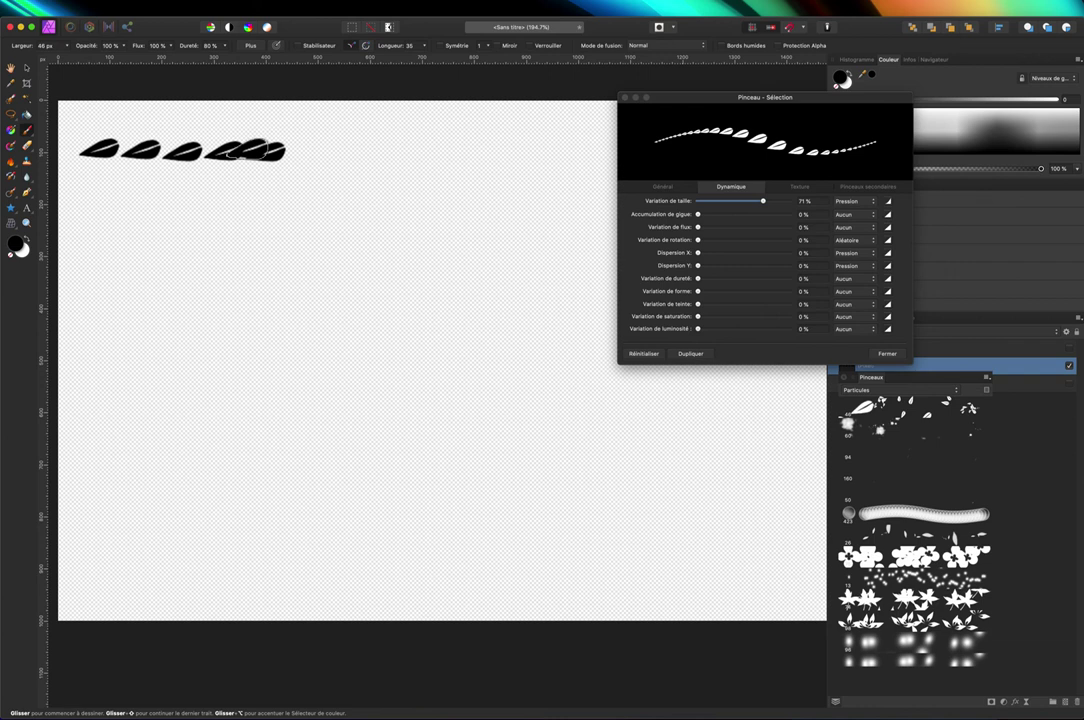
click(66, 178)
- Switch the size variation's control to Aléatoire and paint a leaf row about 600 px long below the first, plus a few leaves beneath it
click(860, 203)
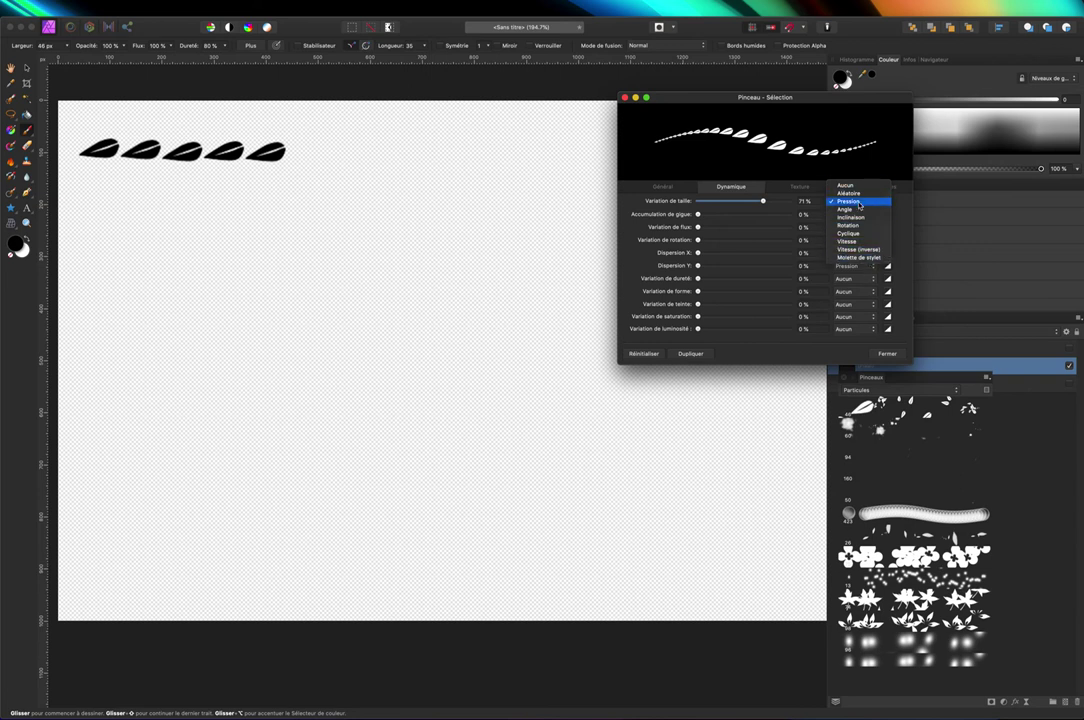
click(856, 194)
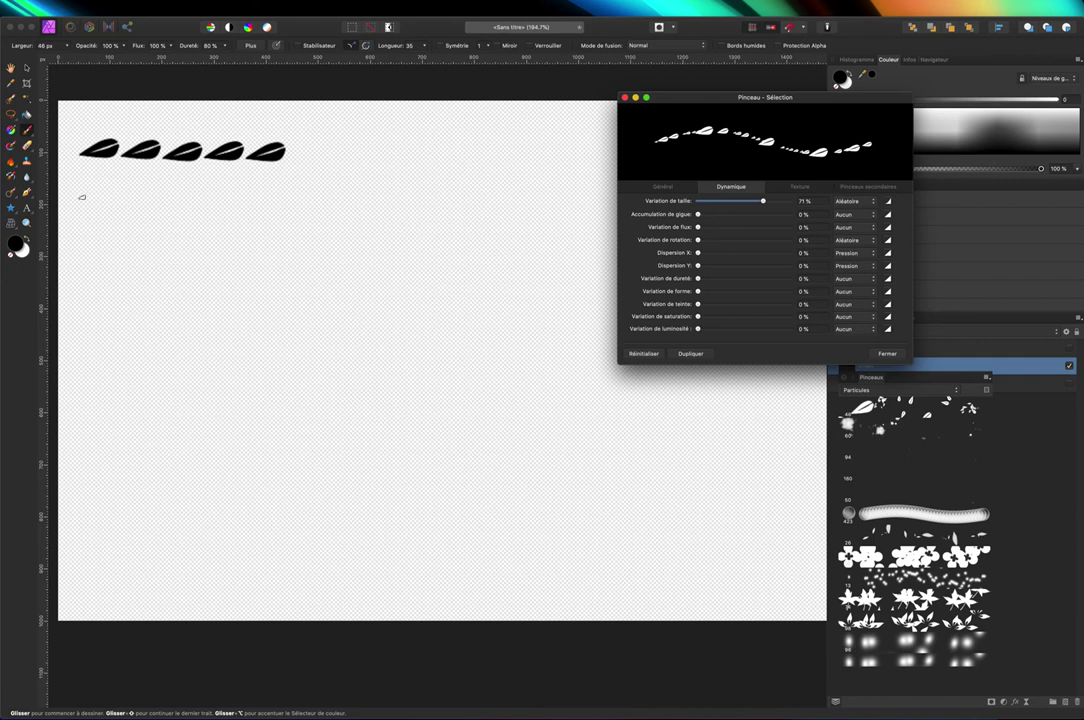
drag(82, 197, 390, 207)
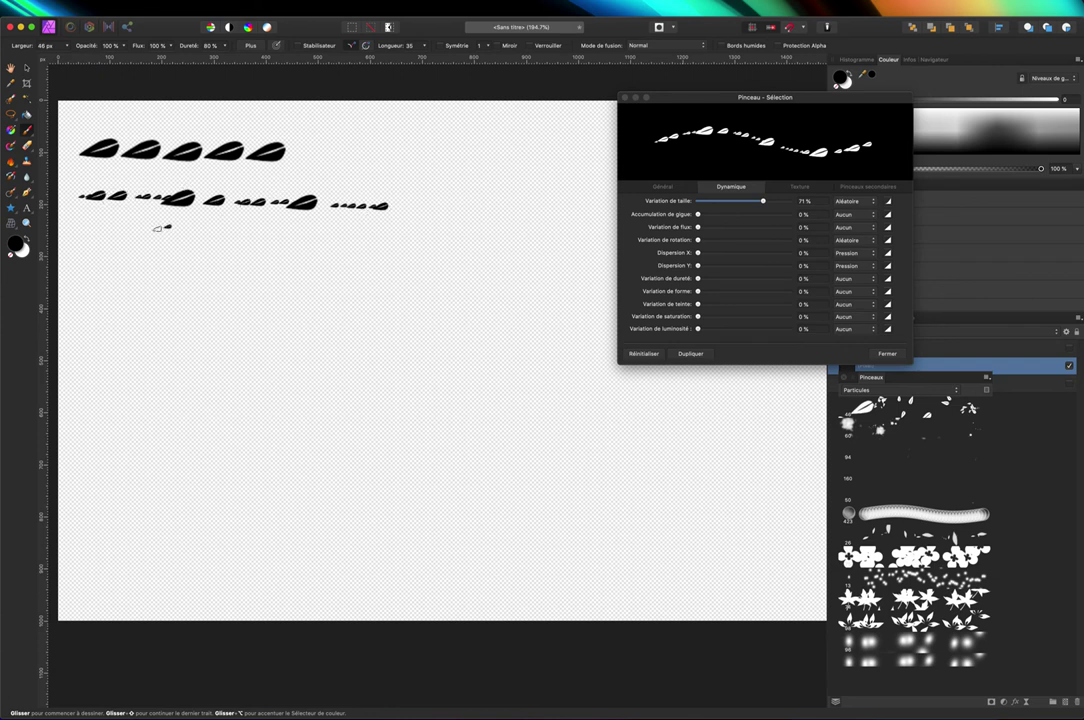
drag(91, 234, 118, 233)
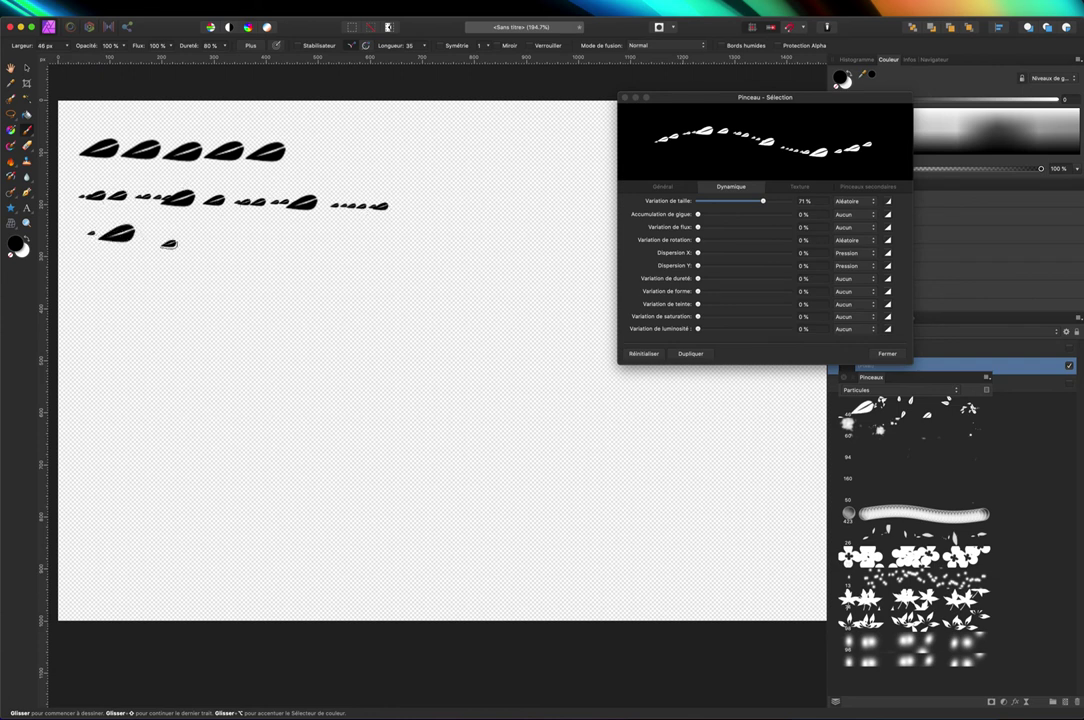
- Paint a loose cluster of random-sized leaves beneath the second row, plus a leaf row about 230 px long below it
mouse_move(218, 241)
mouse_down()
mouse_move(216, 259)
mouse_move(225, 222)
mouse_move(258, 245)
mouse_move(248, 273)
mouse_move(204, 277)
mouse_up()
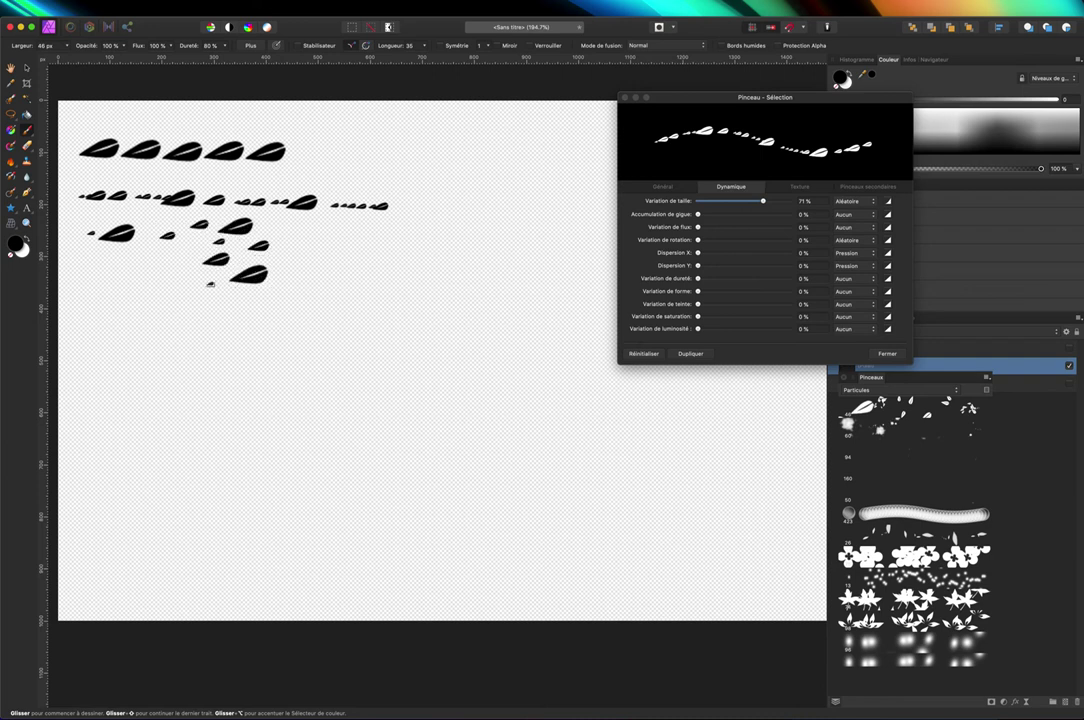
click(176, 258)
click(307, 238)
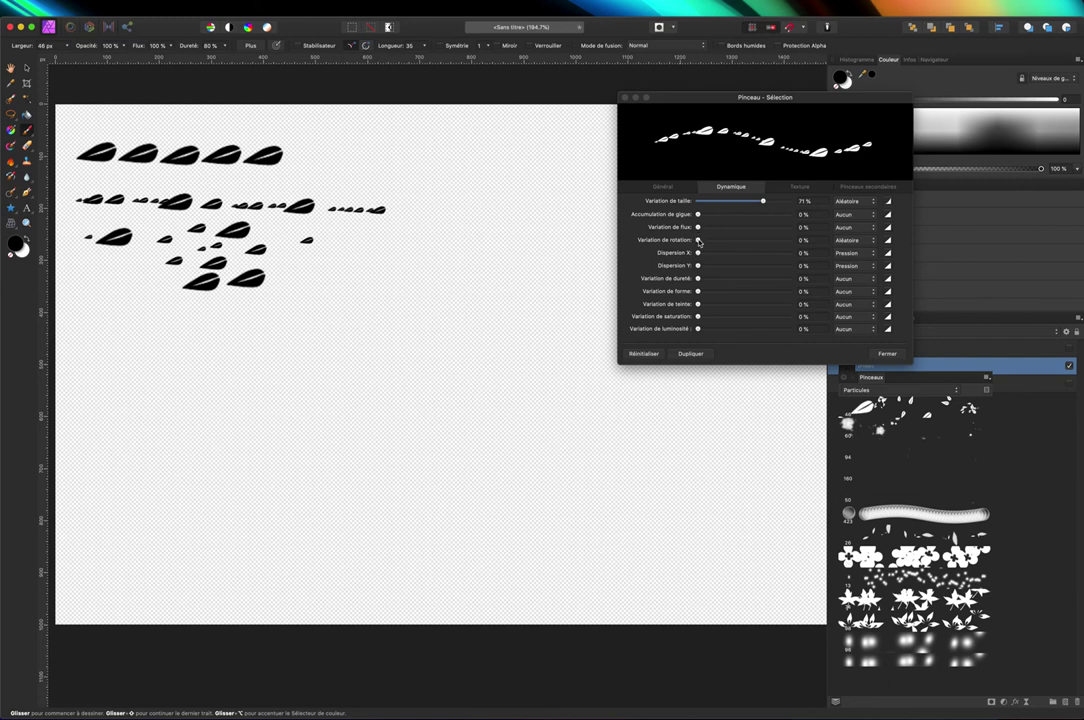
drag(94, 321, 206, 320)
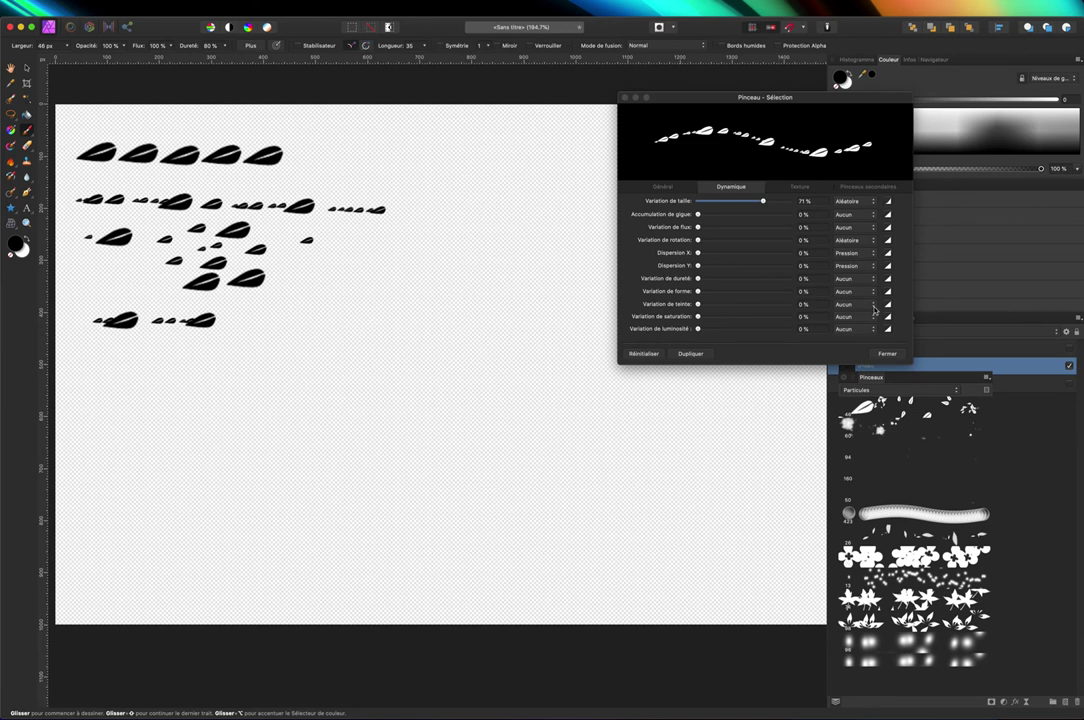
- Set the rotation variation (Variation de rotation) to 51 % and paint three leaf rows about 400 to 550 px long below the existing ones
drag(697, 240, 745, 243)
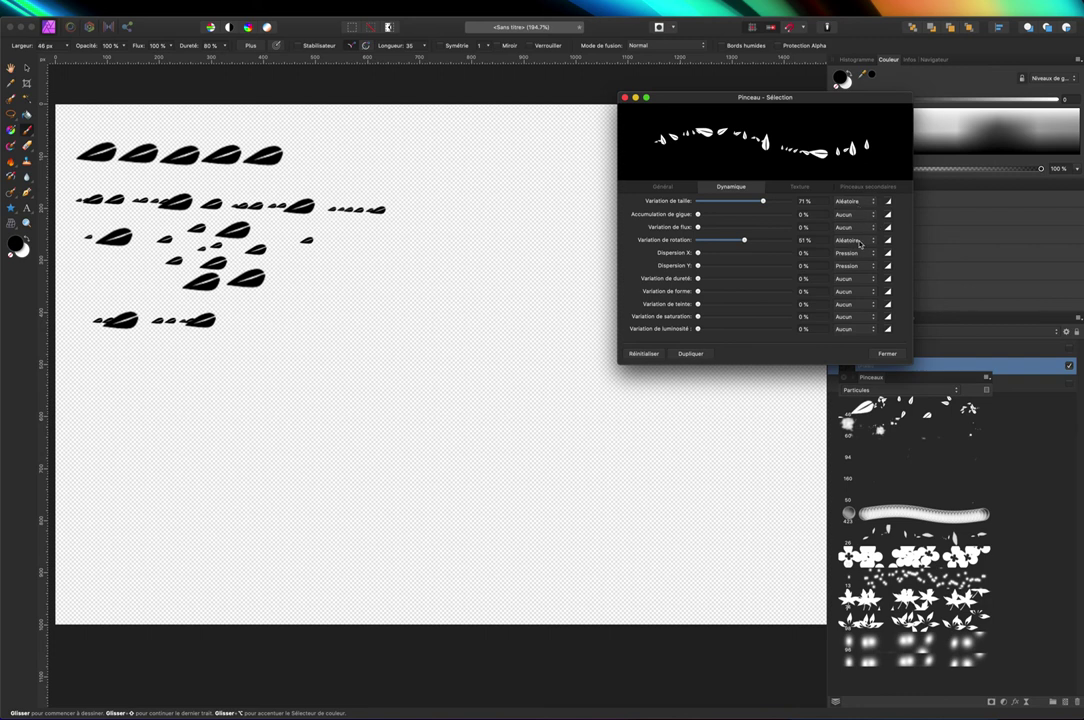
drag(91, 364, 377, 365)
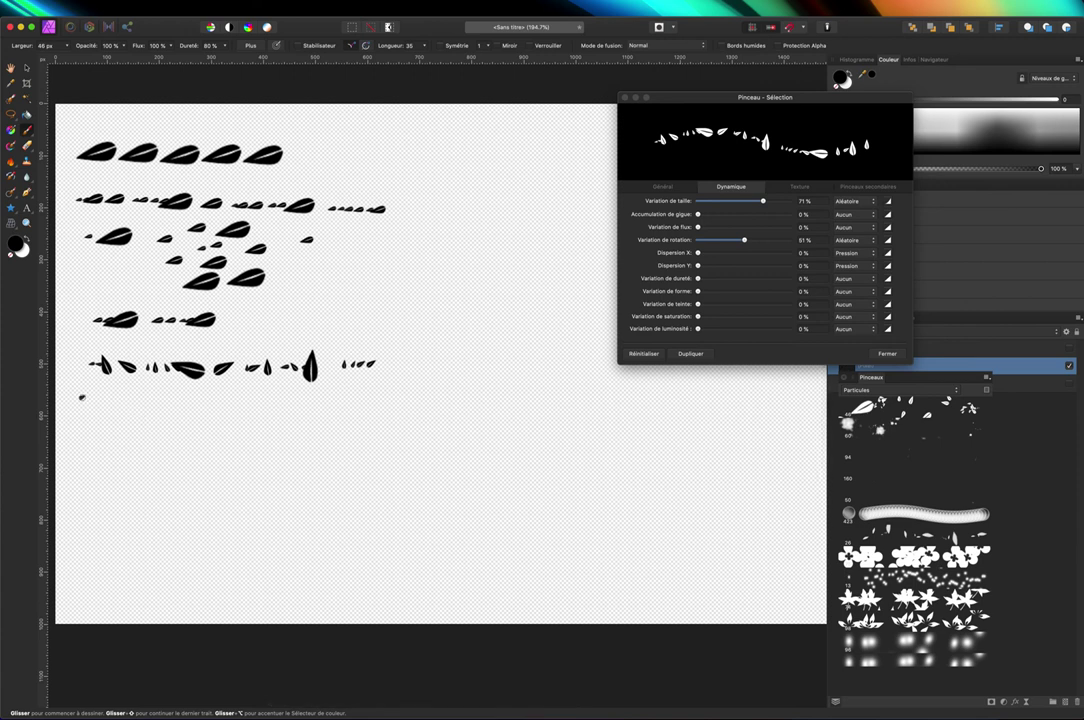
mouse_move(82, 400)
mouse_down()
mouse_move(264, 411)
mouse_move(189, 431)
mouse_up()
key(super+z)
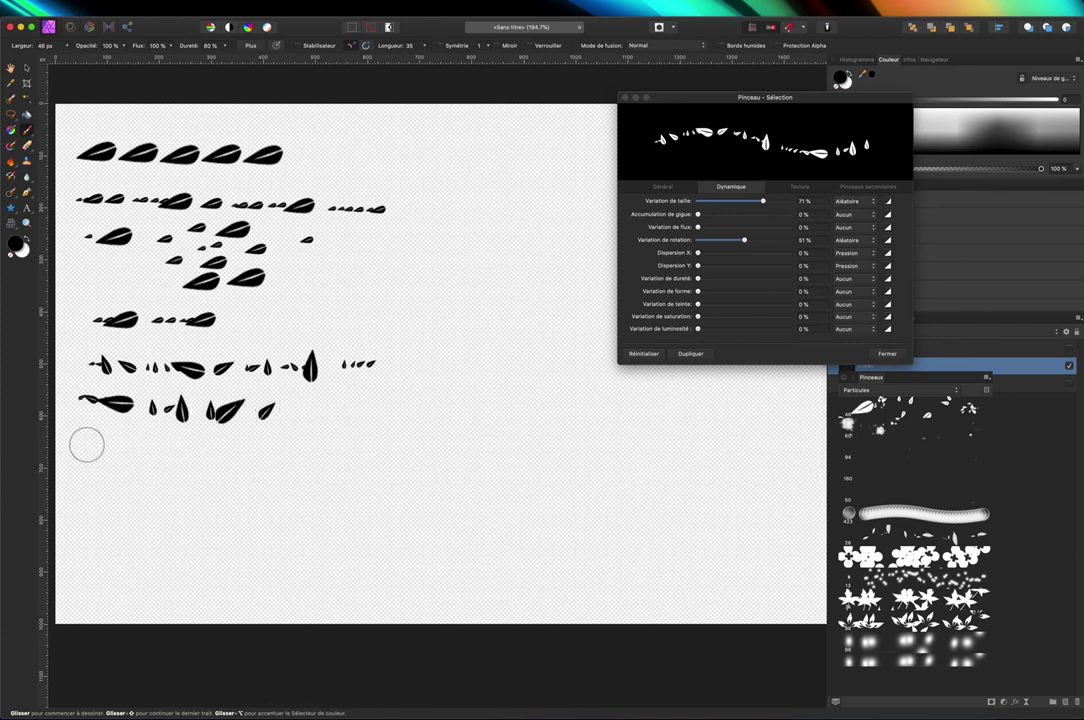
drag(87, 445, 288, 450)
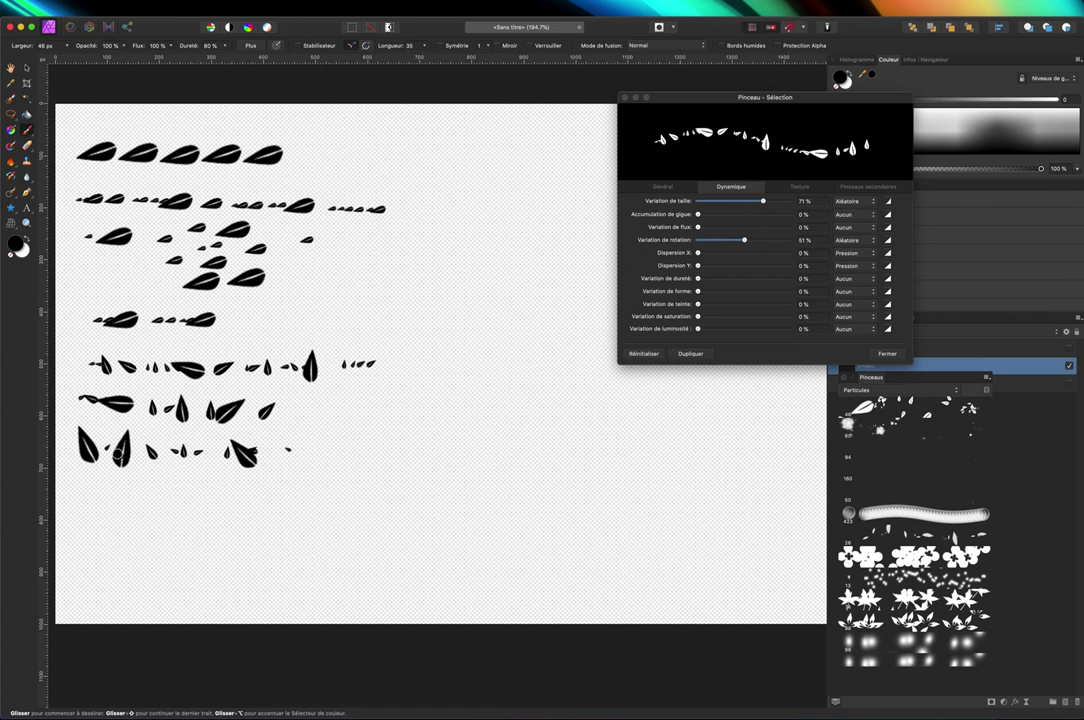
click(243, 456)
- Set the flow variation (Variation de flux) to 55 % with Aléatoire control and paint a leaf row about 450 px long below the last
drag(697, 228, 748, 227)
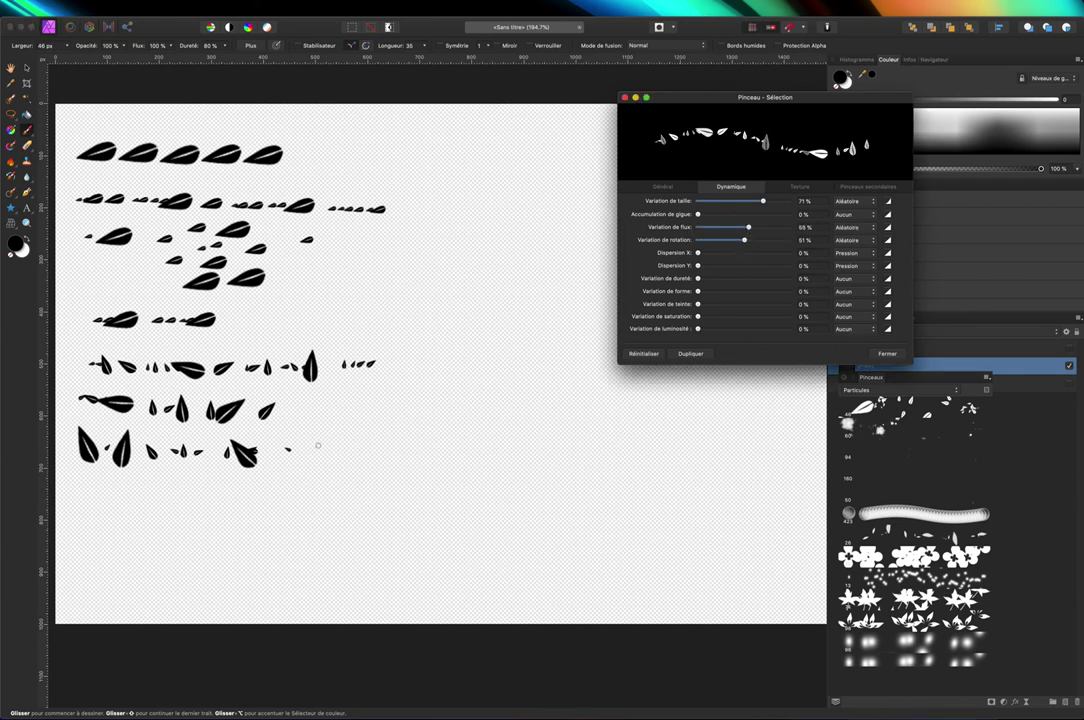
drag(74, 497, 309, 496)
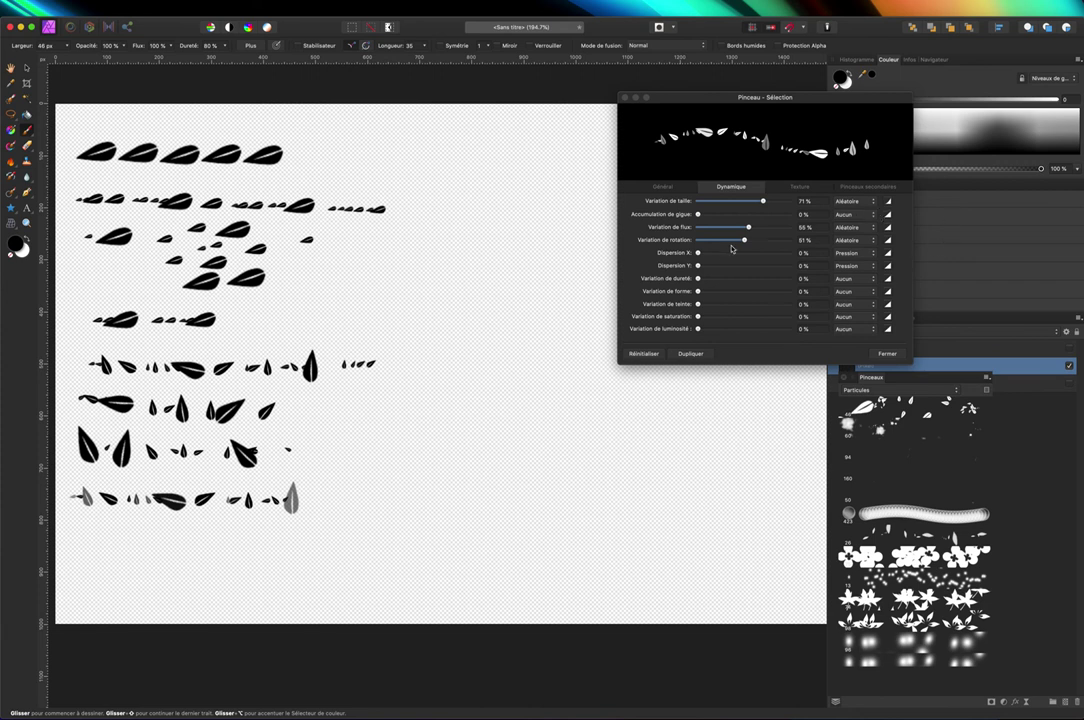
- Set Dispersion X to 241 % and Dispersion Y to 240 %, painting a long test row of leaves after each change
drag(698, 253, 750, 258)
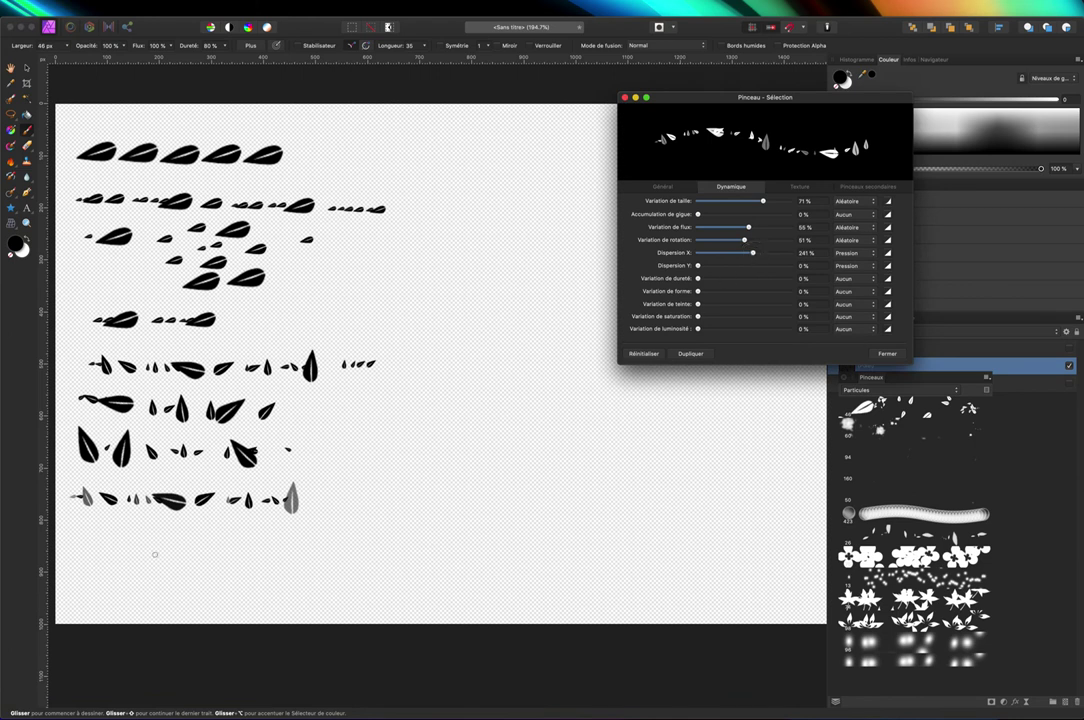
drag(84, 532, 411, 553)
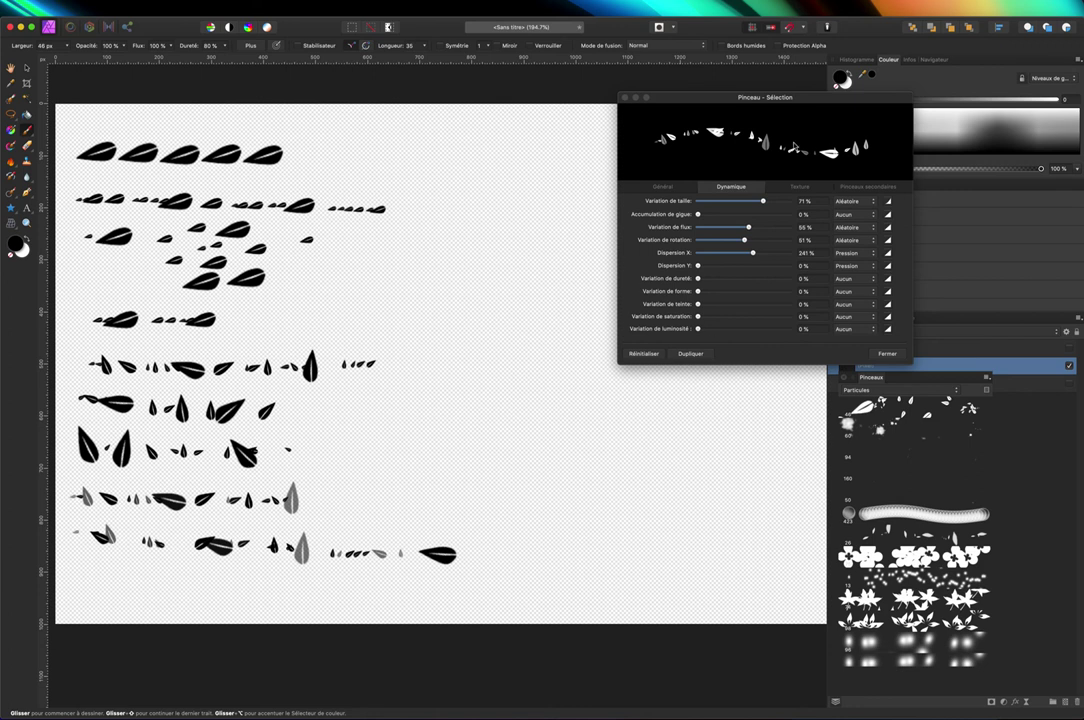
drag(698, 266, 753, 271)
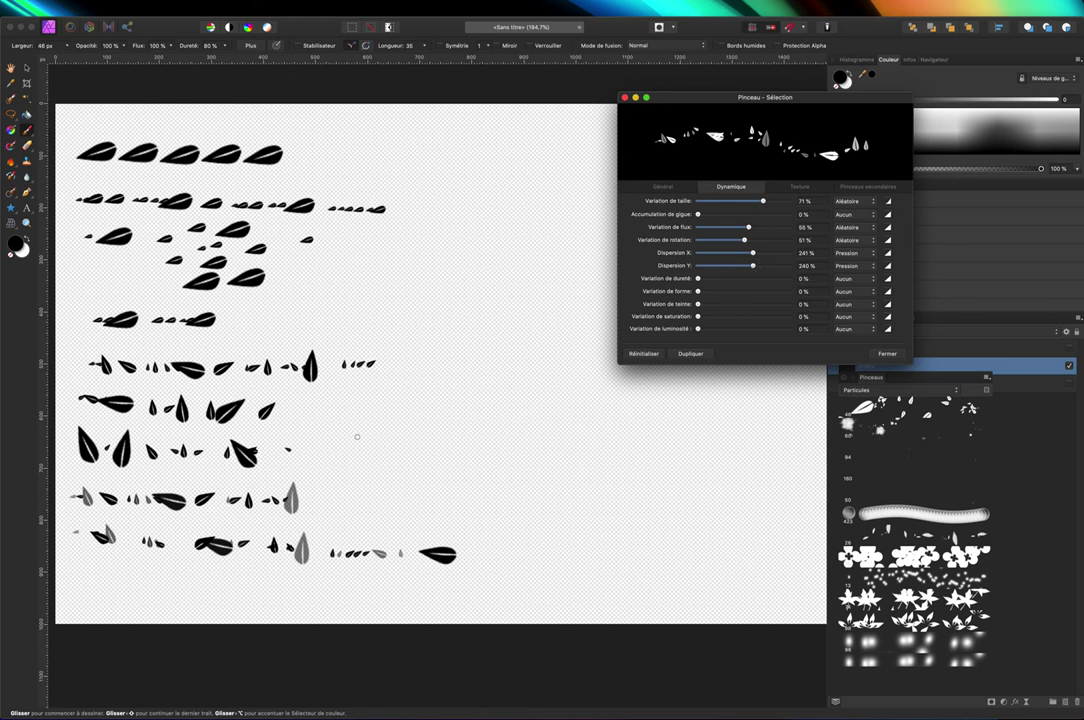
drag(357, 437, 588, 443)
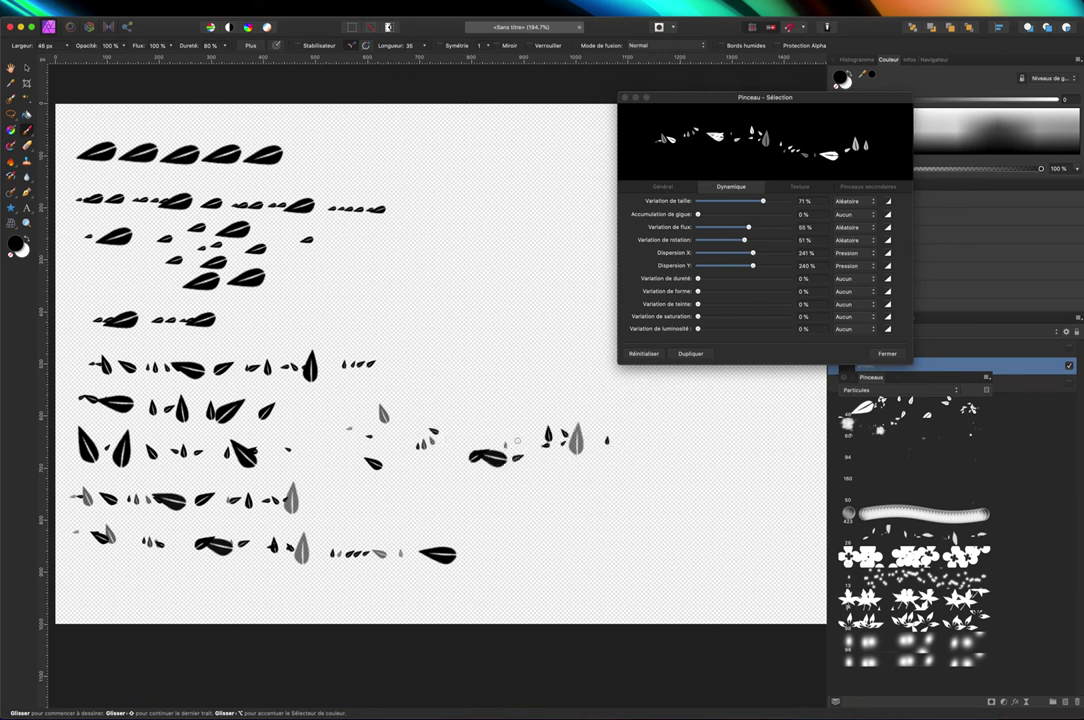
click(420, 450)
click(641, 384)
- Set the hue variation (Variation de teinte) to 65 % with Aléatoire control and paint black leaves in the canvas's upper middle
drag(698, 304, 759, 307)
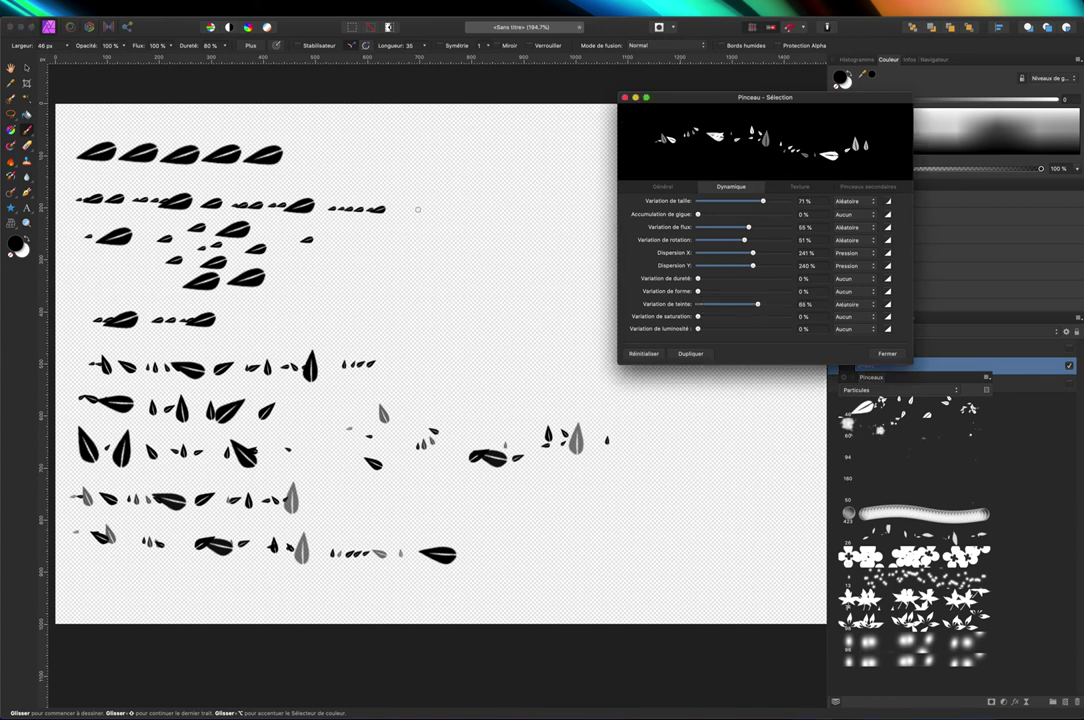
mouse_move(414, 210)
mouse_down()
mouse_move(539, 242)
mouse_move(545, 307)
mouse_up()
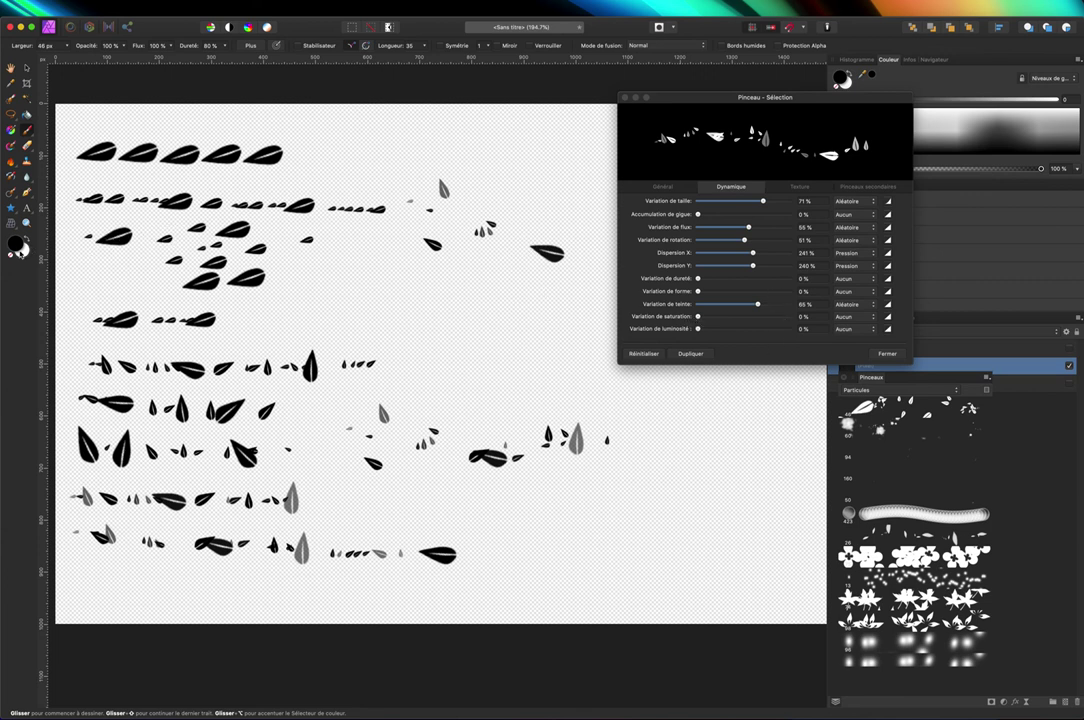
- Make the background colour swatch active and change its colour to red, hex DC1212
click(21, 248)
click(20, 246)
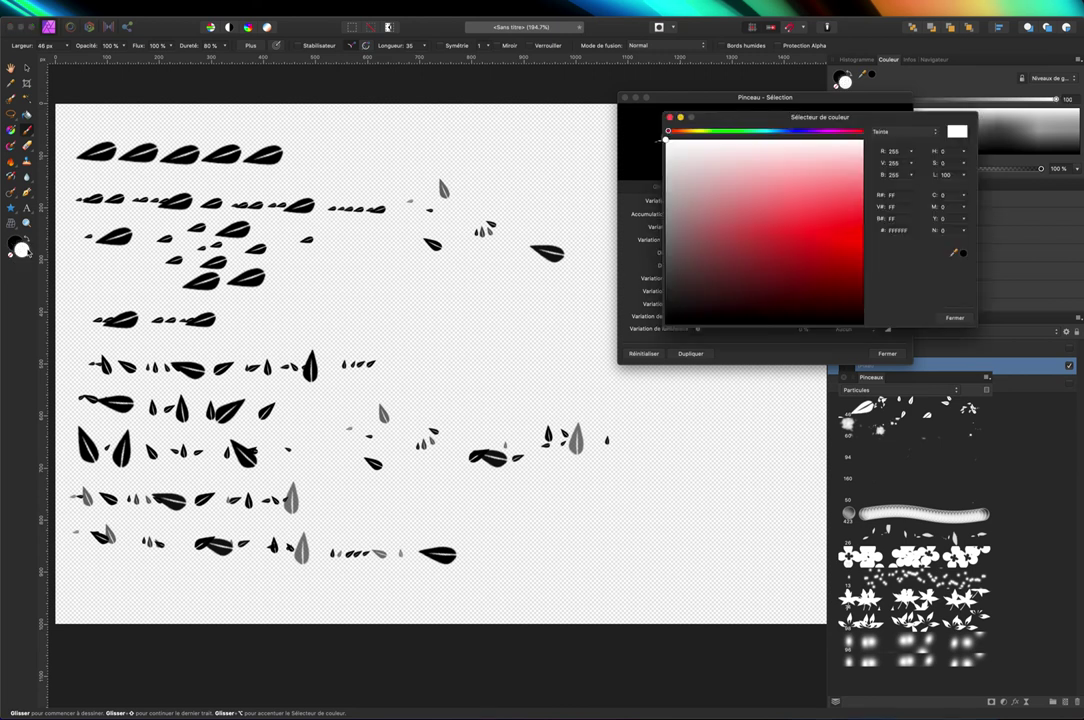
click(833, 237)
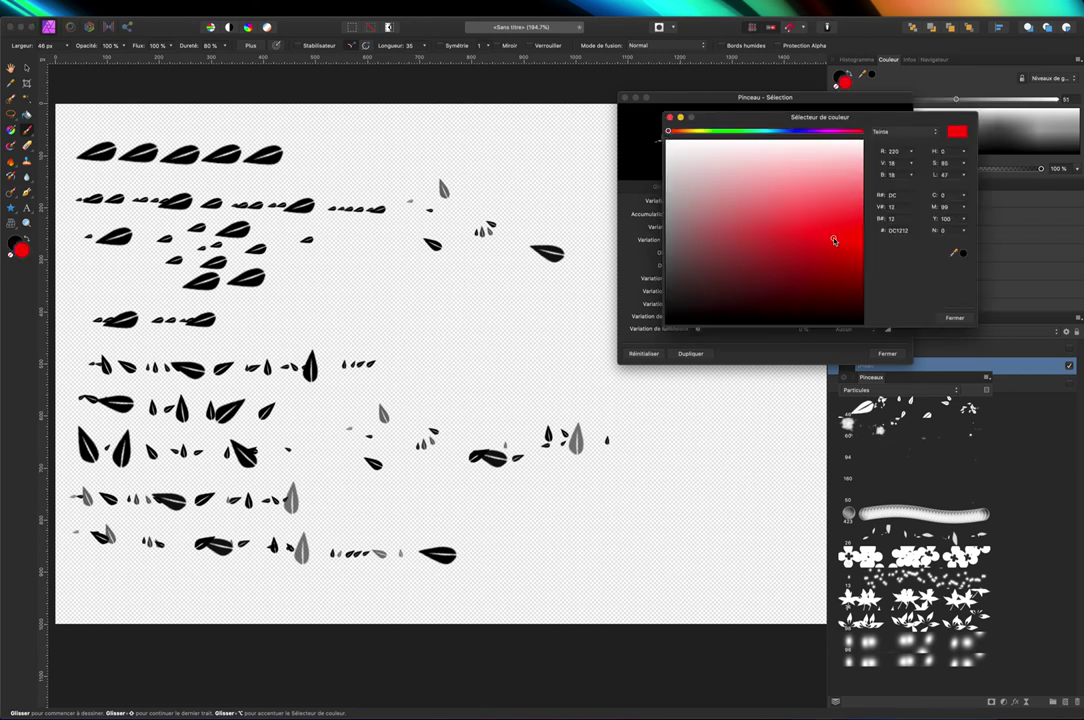
click(962, 320)
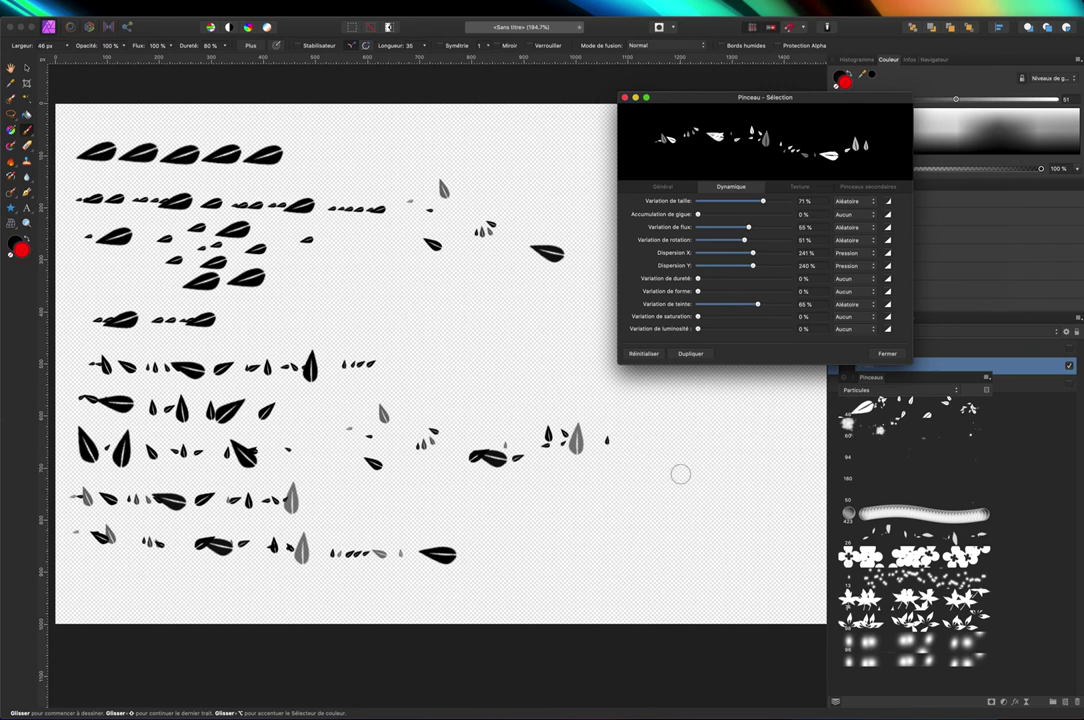
- Paint two strokes of scattered multicoloured leaves across the middle of the canvas using the red base colour
mouse_move(397, 294)
mouse_down()
mouse_move(504, 349)
mouse_move(694, 402)
mouse_up()
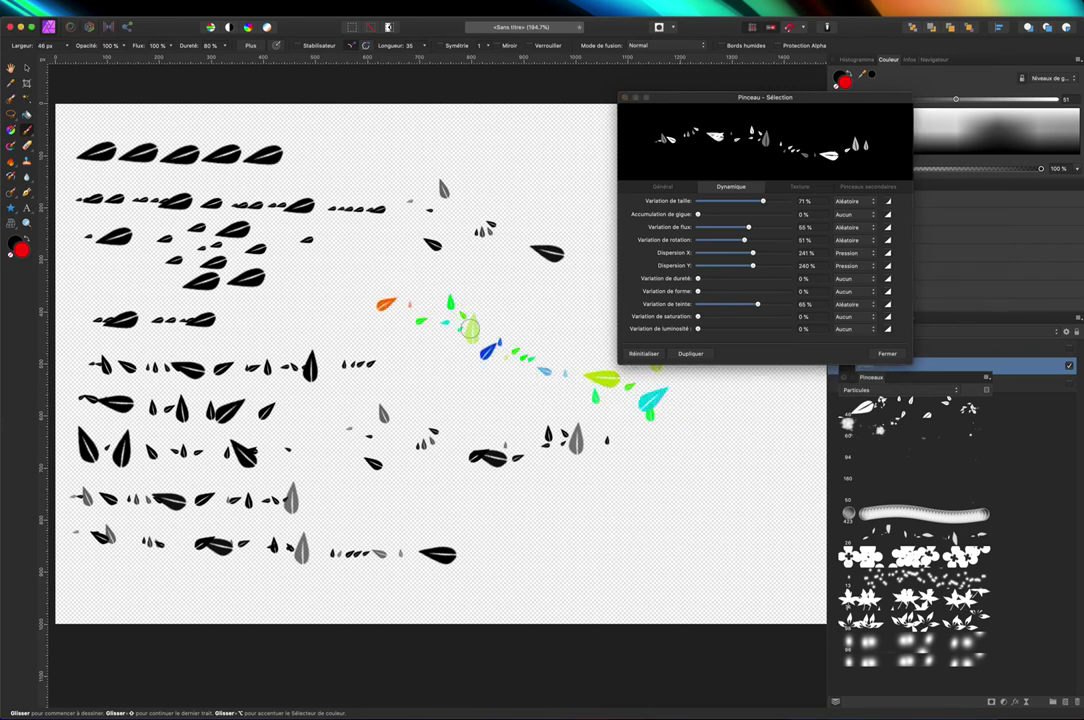
mouse_move(456, 279)
mouse_down()
mouse_move(587, 336)
mouse_move(544, 364)
mouse_move(491, 374)
mouse_move(536, 374)
mouse_move(506, 308)
mouse_up()
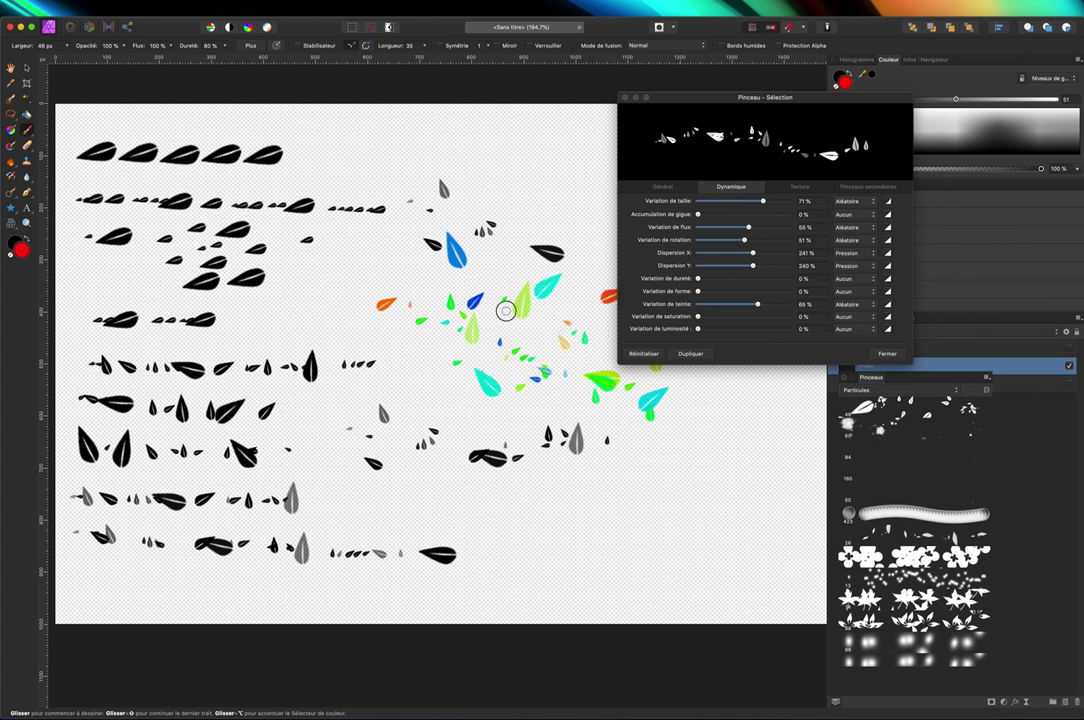
click(586, 257)
- Set the hue variation to 19 % and paint a leaf row in the canvas's lower-right area
drag(759, 305, 715, 309)
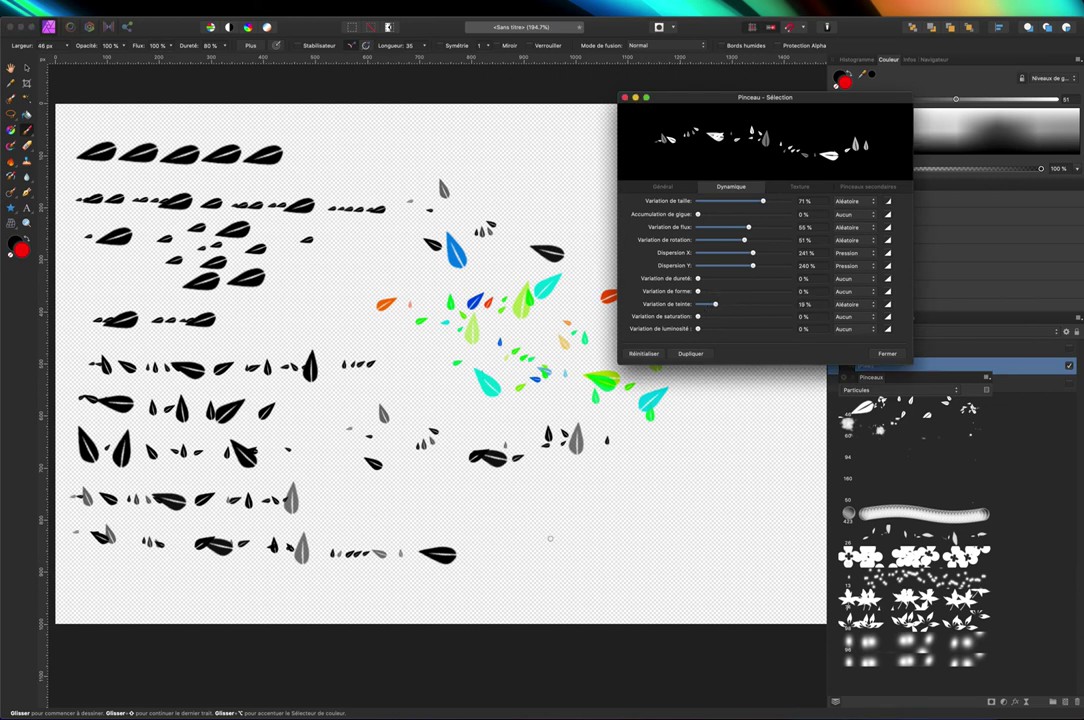
mouse_move(505, 500)
mouse_down()
mouse_move(738, 530)
mouse_move(729, 468)
mouse_move(727, 551)
mouse_up()
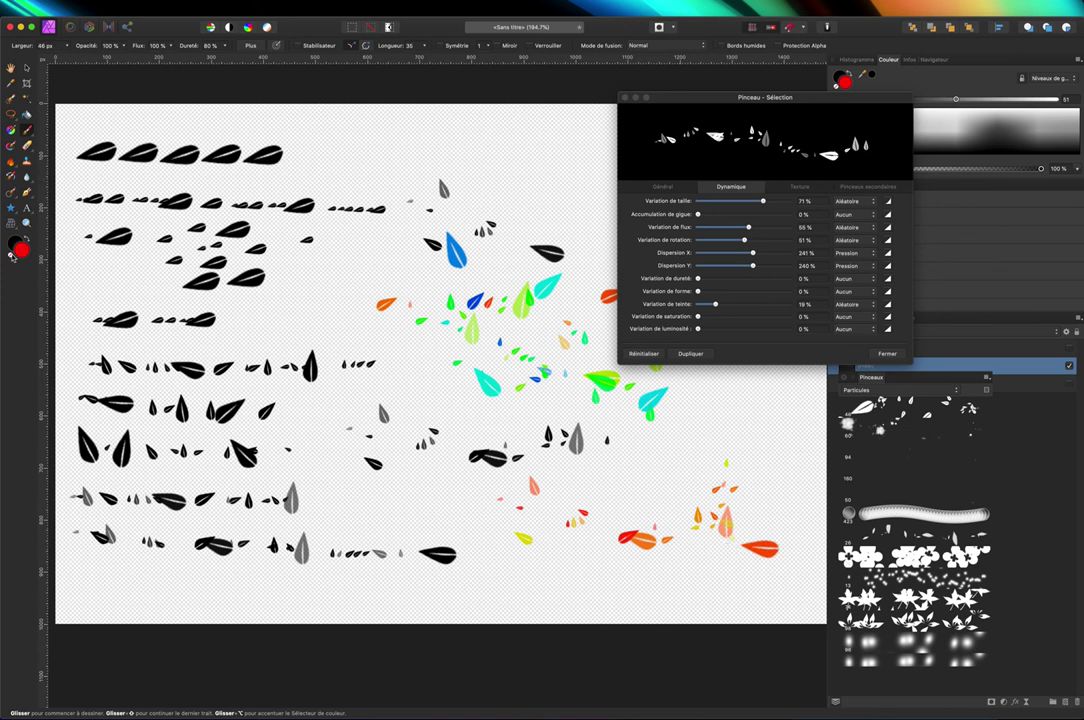
click(173, 243)
key(super+z)
- Set the hue variation to 100 % and paint a leaf row along the canvas's lower edge, beneath the reddish leaves
drag(715, 304, 790, 304)
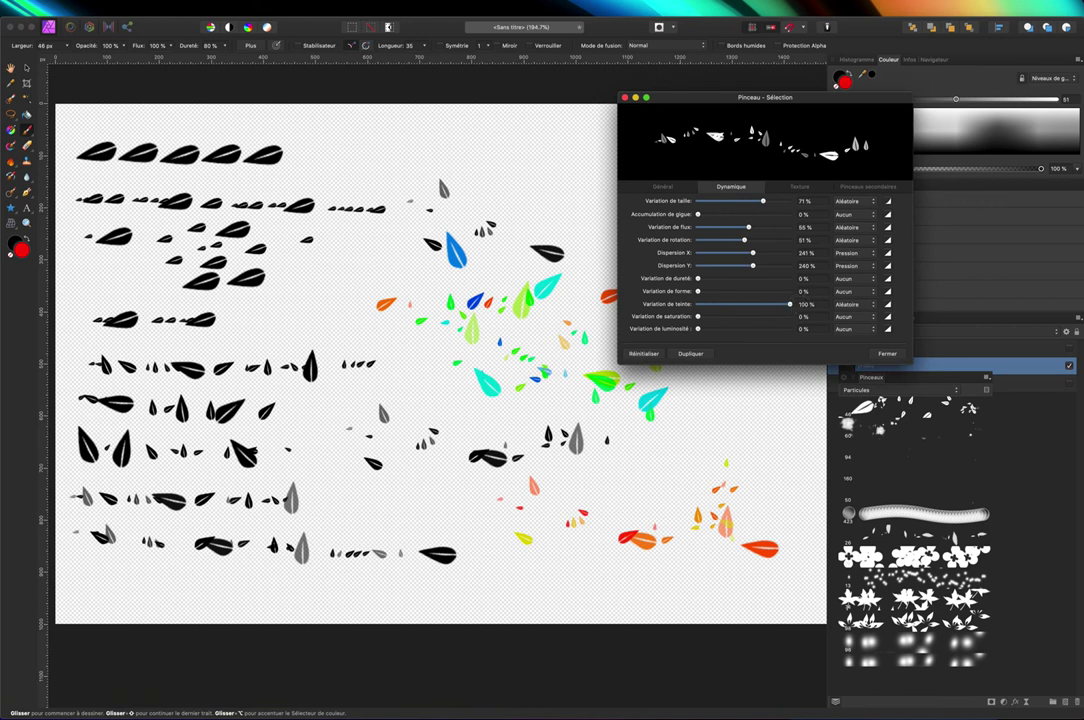
drag(511, 577, 682, 578)
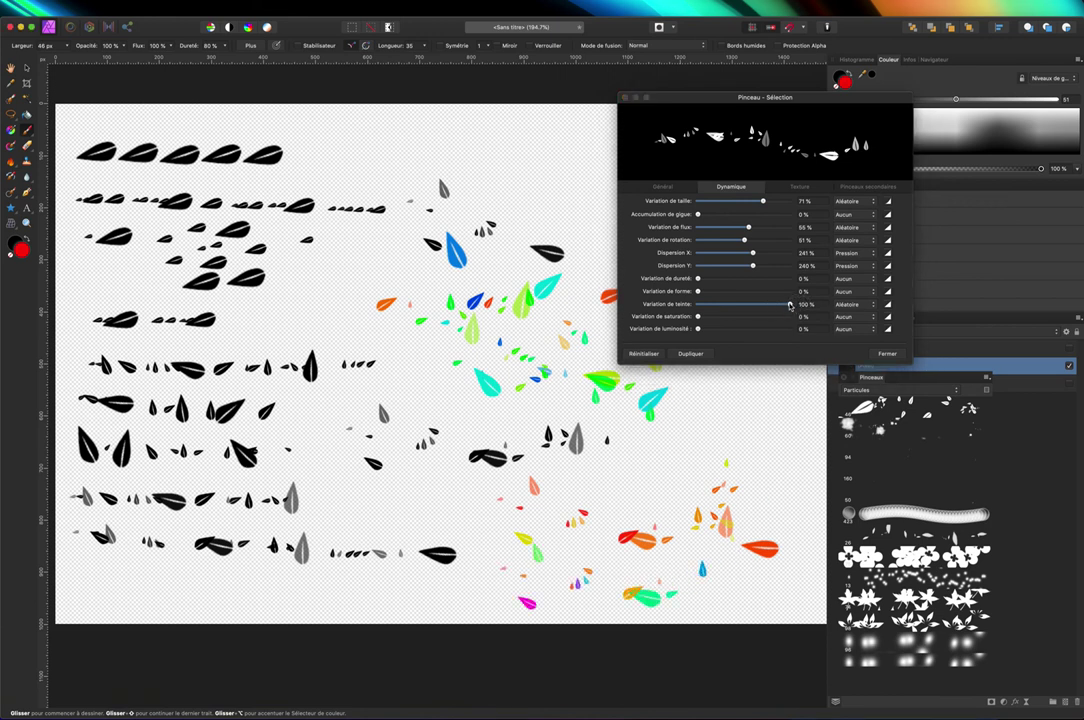
- Set the hue variation back to 19 %, paint leaves near the canvas's right edge, and fit the whole document in view
drag(790, 304, 716, 304)
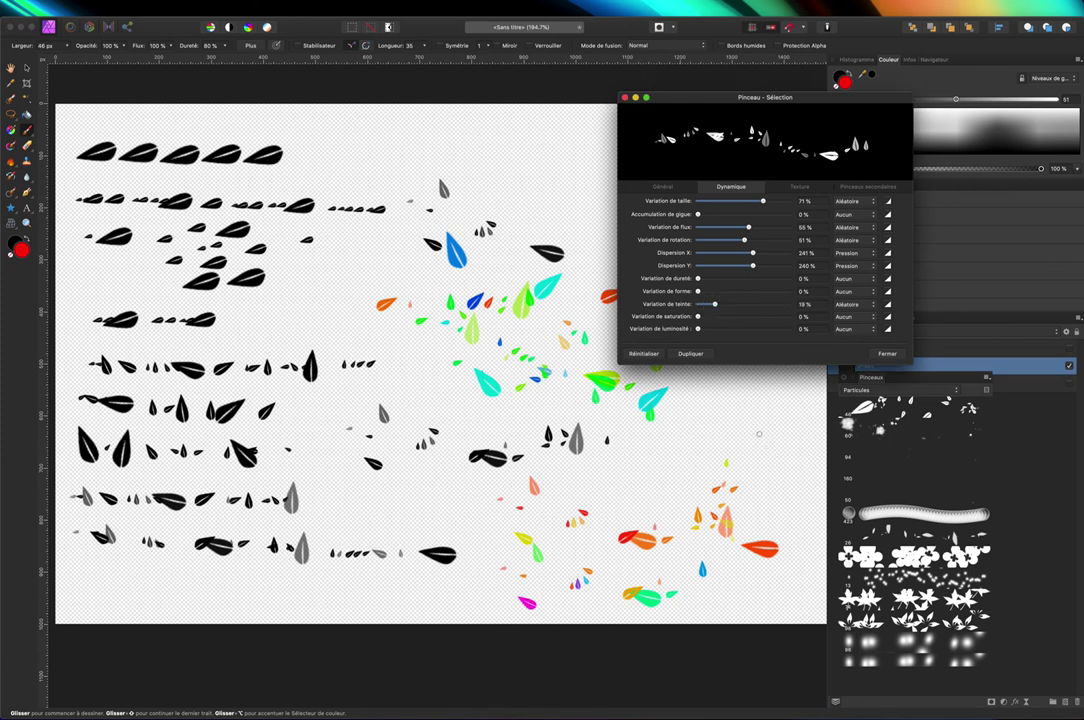
mouse_move(755, 398)
mouse_down()
mouse_move(766, 453)
mouse_move(801, 463)
mouse_up()
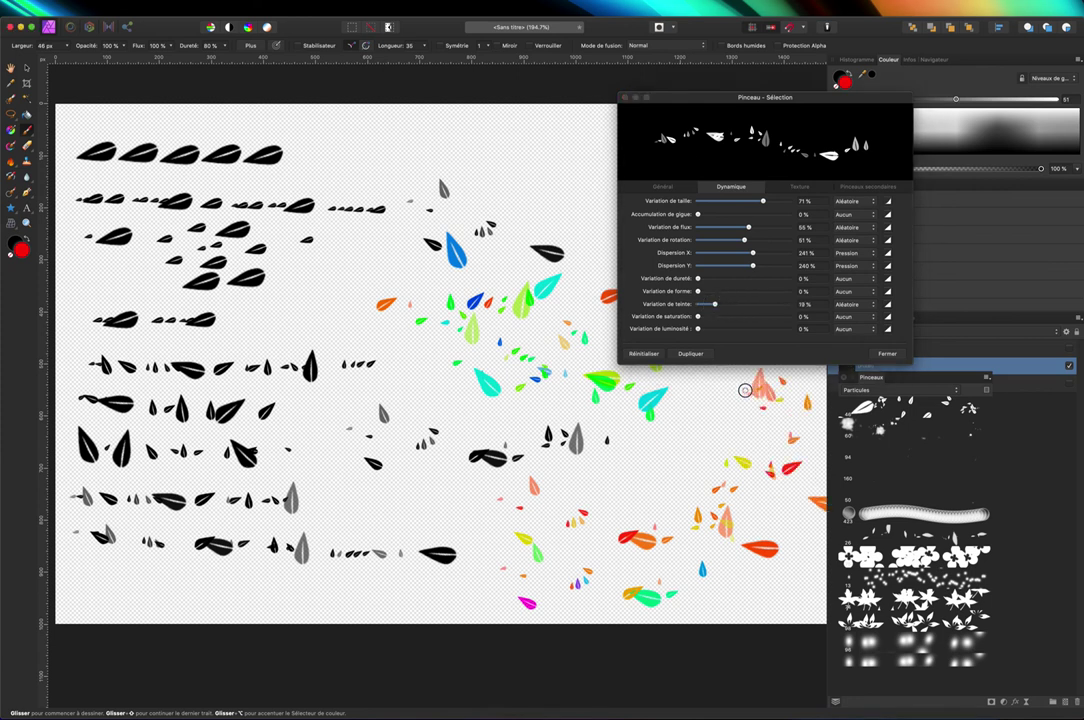
key(super+1)
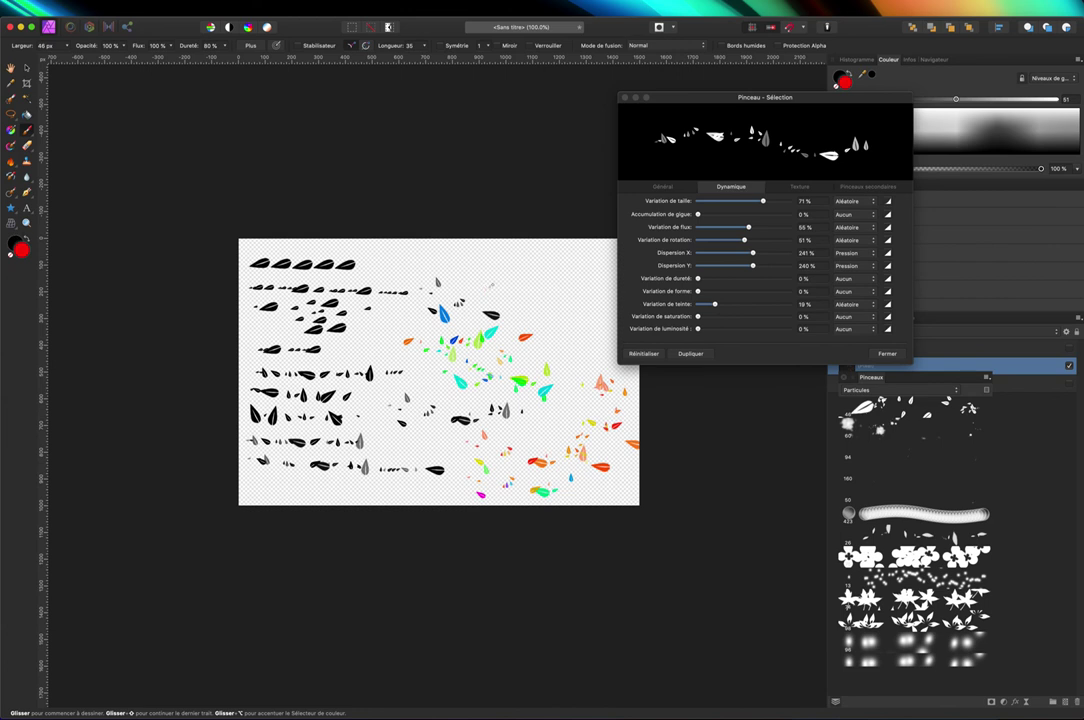
key(super+0)
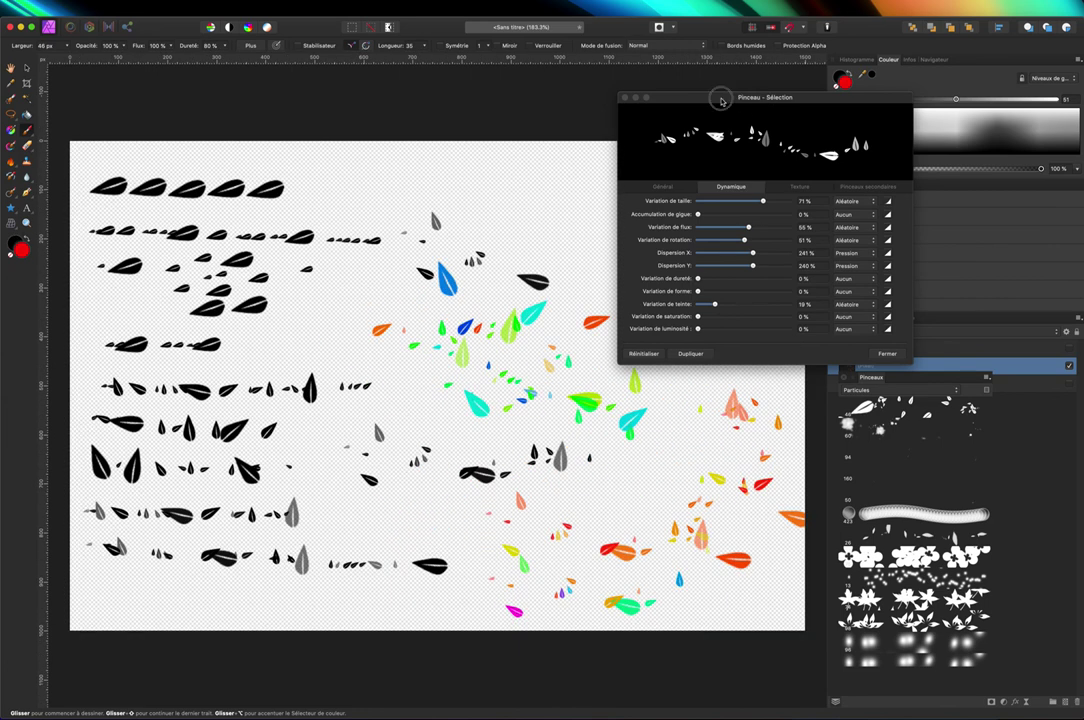
- Set the luminosity variation (Variation de luminosité) to 63 % with Aléatoire control and paint a long leaf row along the canvas's upper edge
drag(716, 99, 943, 90)
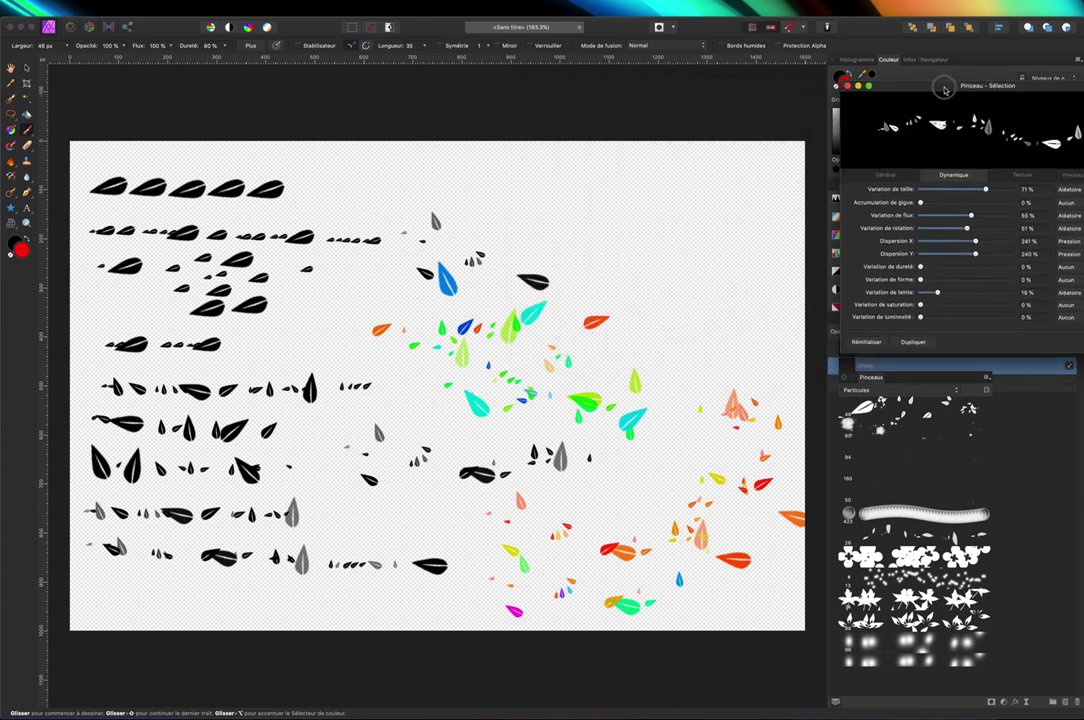
drag(921, 317, 978, 317)
mouse_move(394, 169)
mouse_down()
mouse_move(641, 195)
mouse_move(667, 217)
mouse_up()
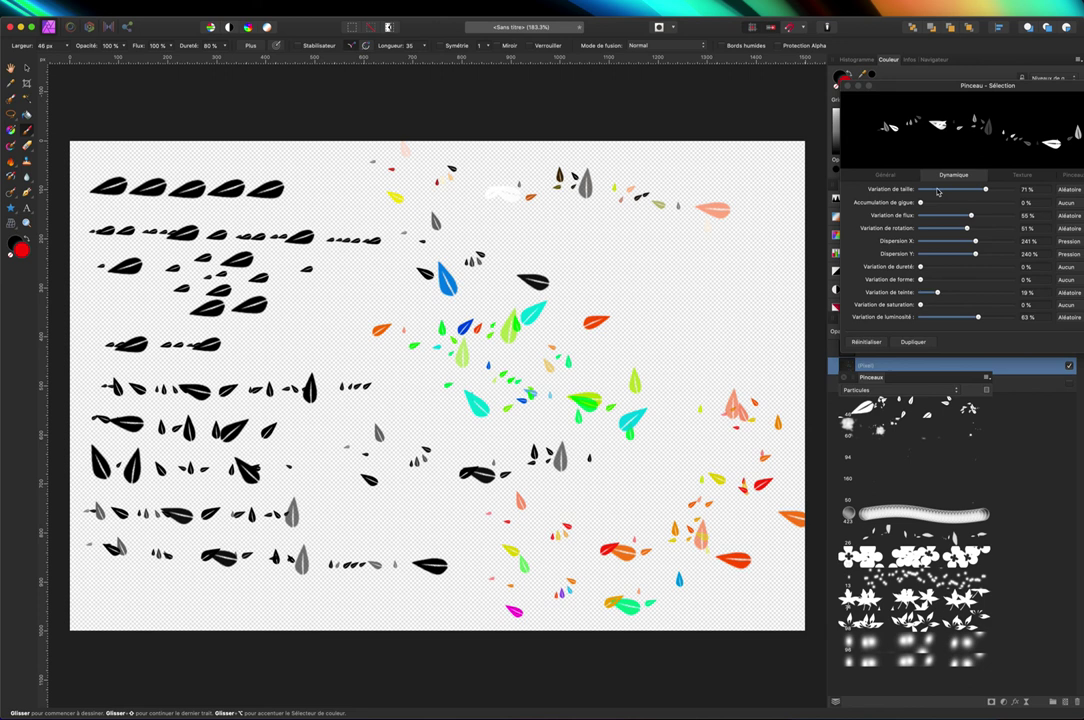
- Reset the brush to its default settings and set its size variation, rotation variation, Dispersion X and Dispersion Y to 0 %
drag(1024, 80, 707, 79)
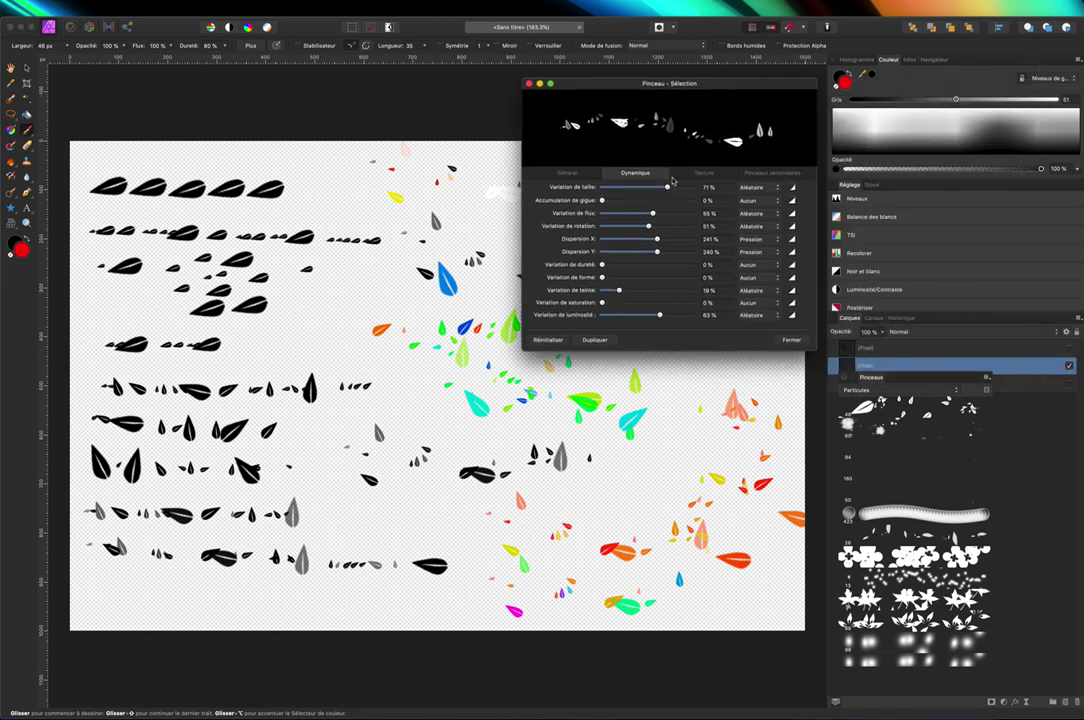
click(548, 340)
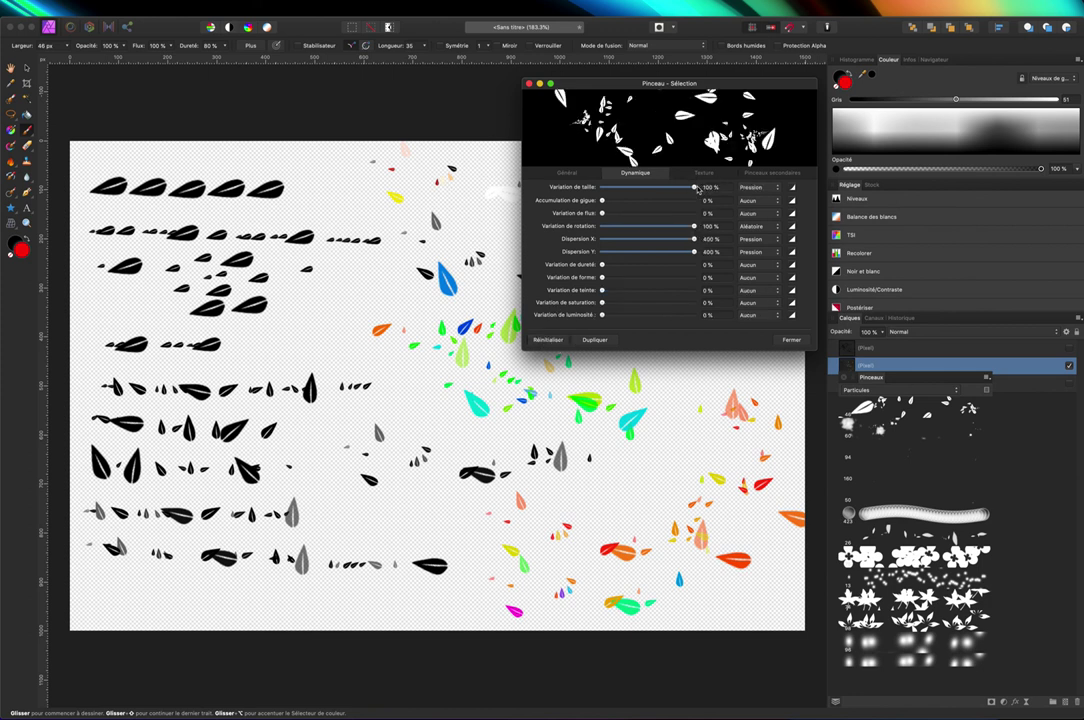
drag(693, 187, 542, 188)
drag(693, 226, 602, 226)
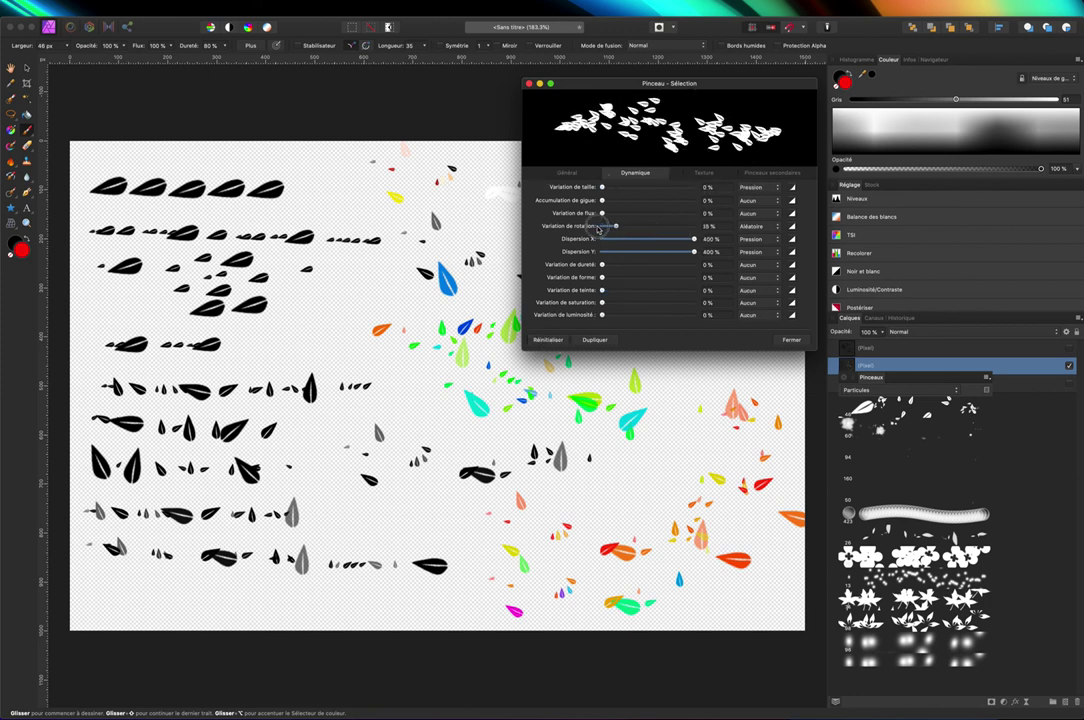
drag(694, 240, 602, 240)
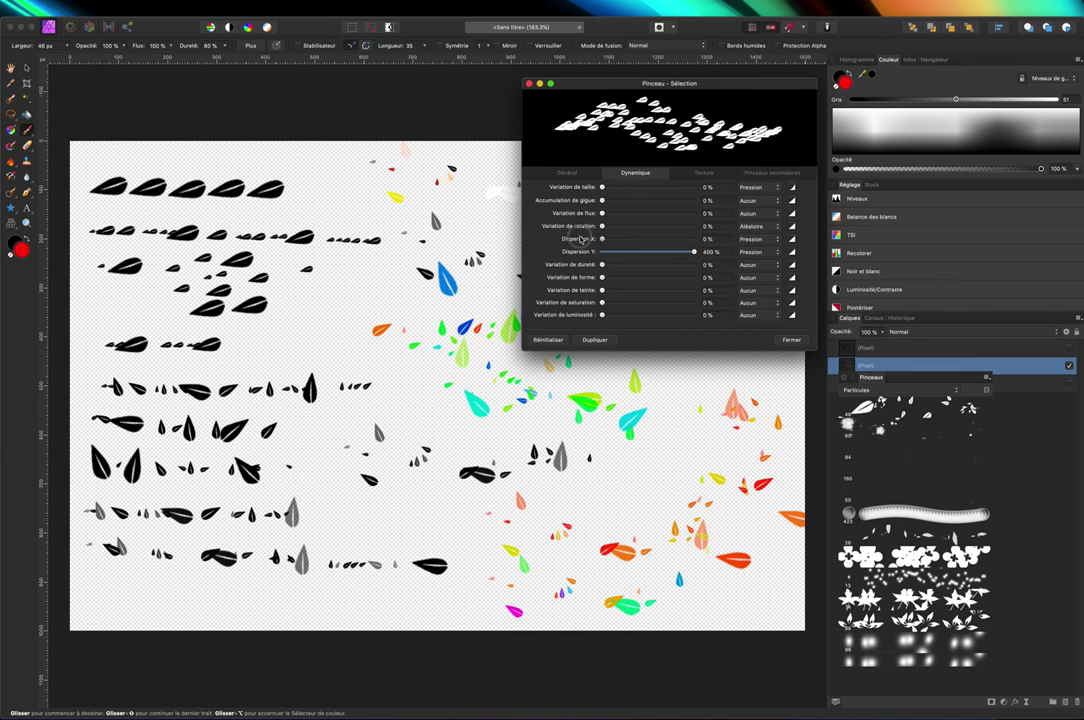
drag(695, 253, 602, 252)
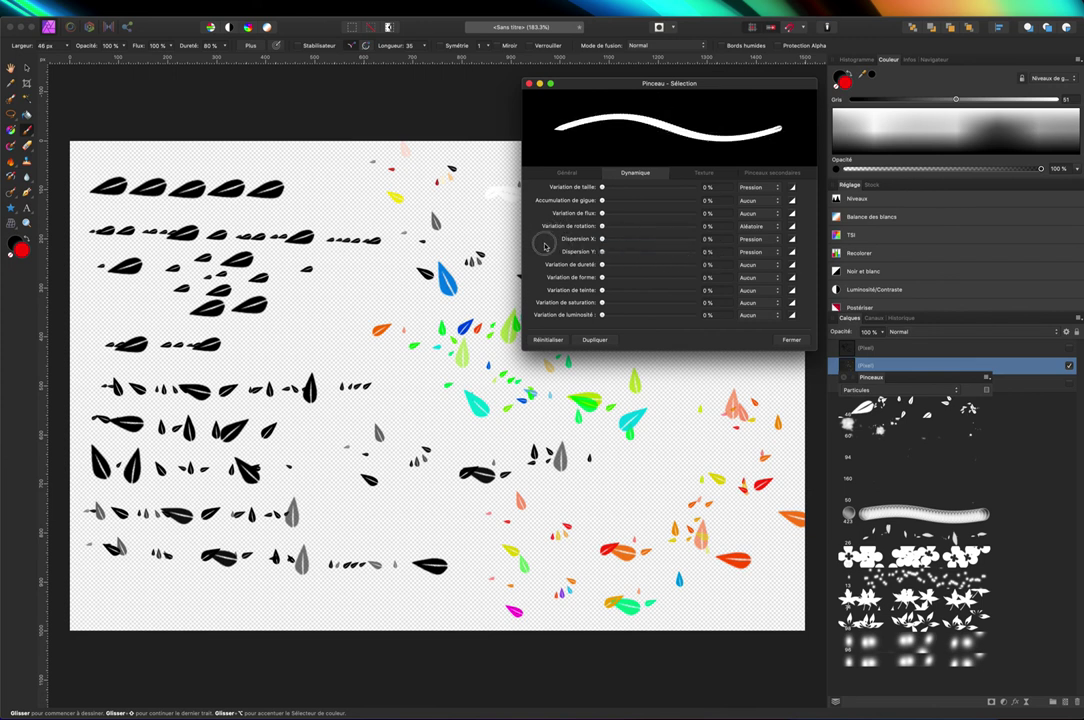
- Close the brush settings and, with the Pinceaux panel moved over the canvas, switch its brush category to Basique
click(563, 174)
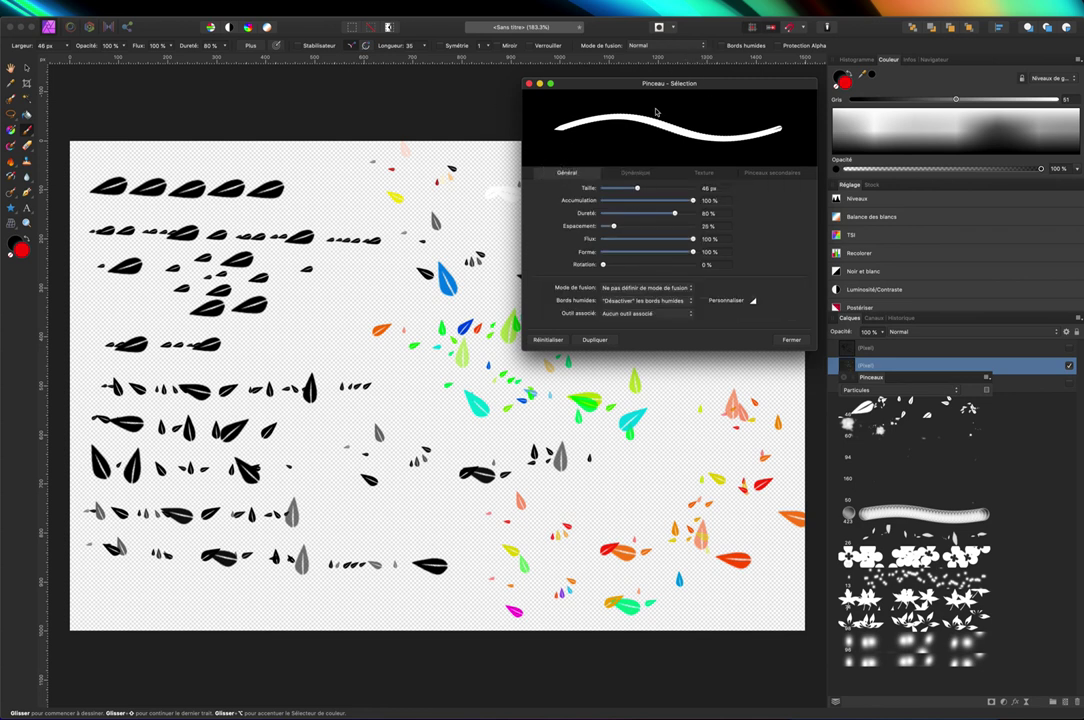
click(791, 339)
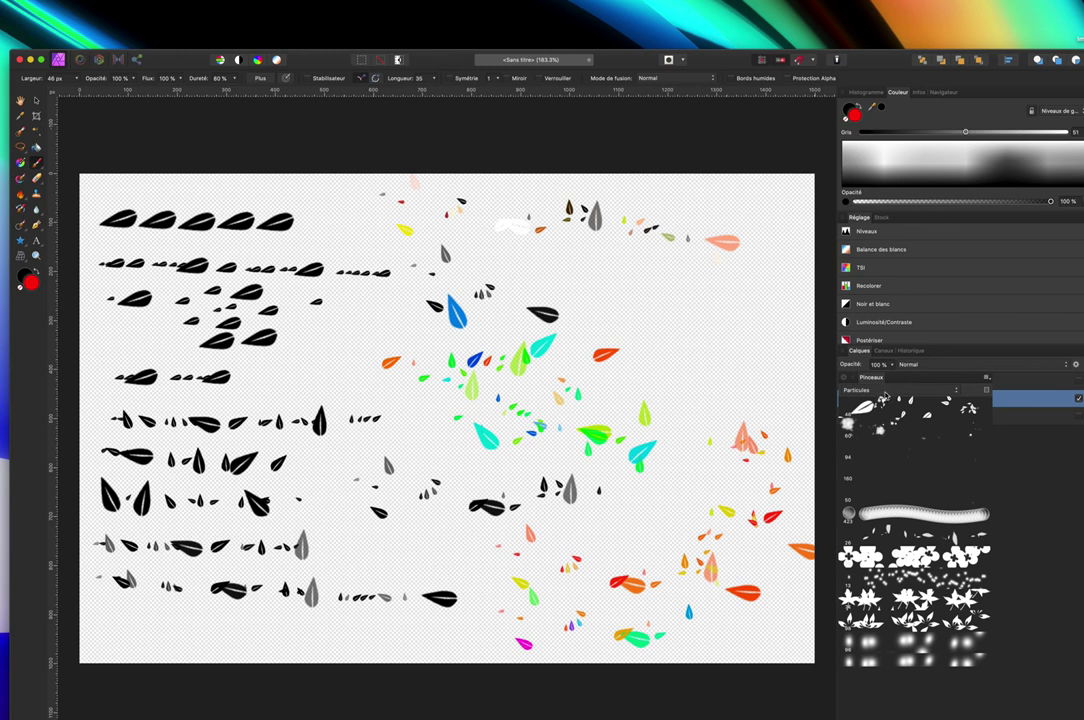
mouse_move(922, 383)
mouse_down()
mouse_move(782, 318)
mouse_move(752, 221)
mouse_up()
click(706, 238)
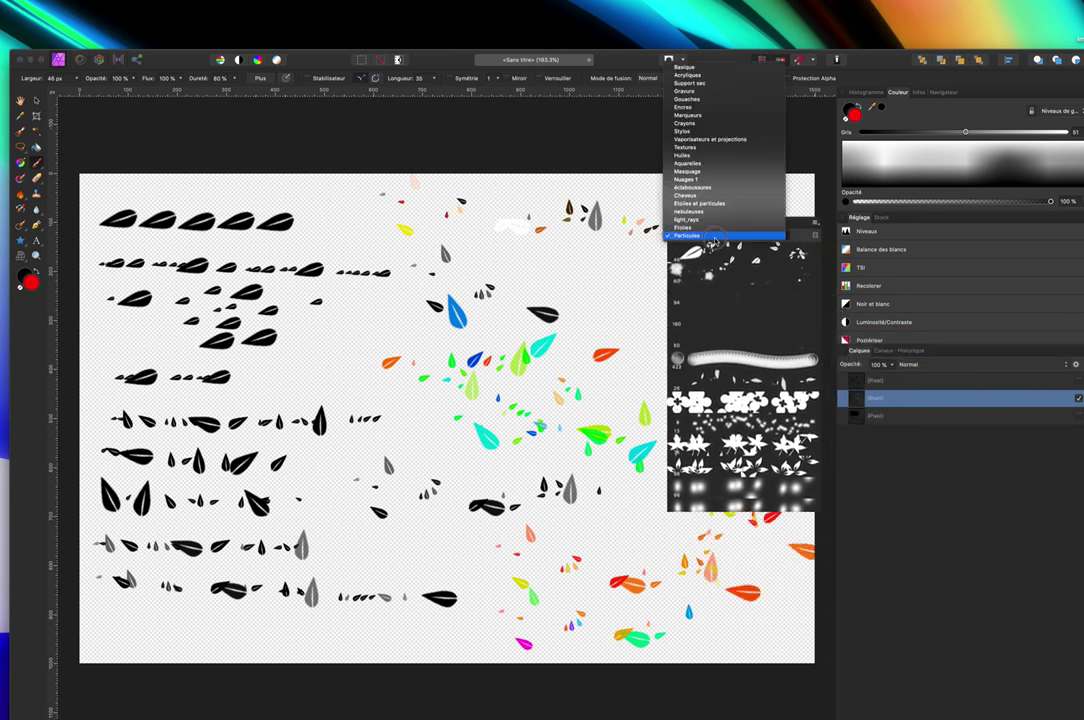
click(706, 67)
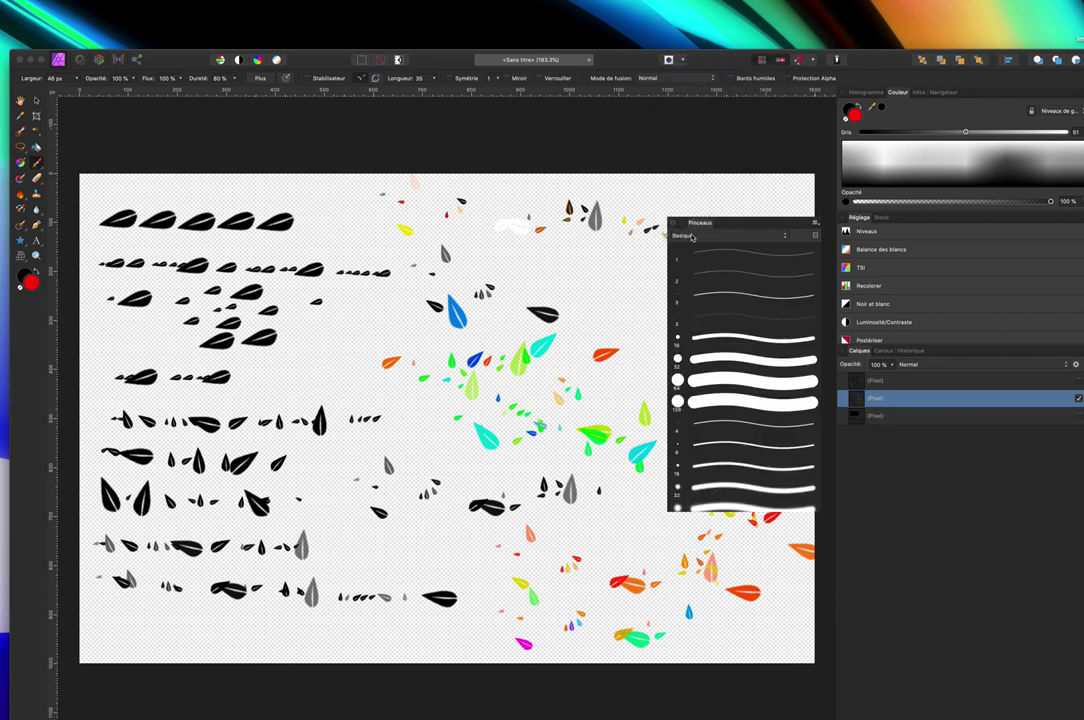
click(524, 266)
click(548, 253)
key(super+z)
- Choose the hard 32 px round brush and paint three red dots in the upper part of the canvas, beneath the white leaves
click(715, 360)
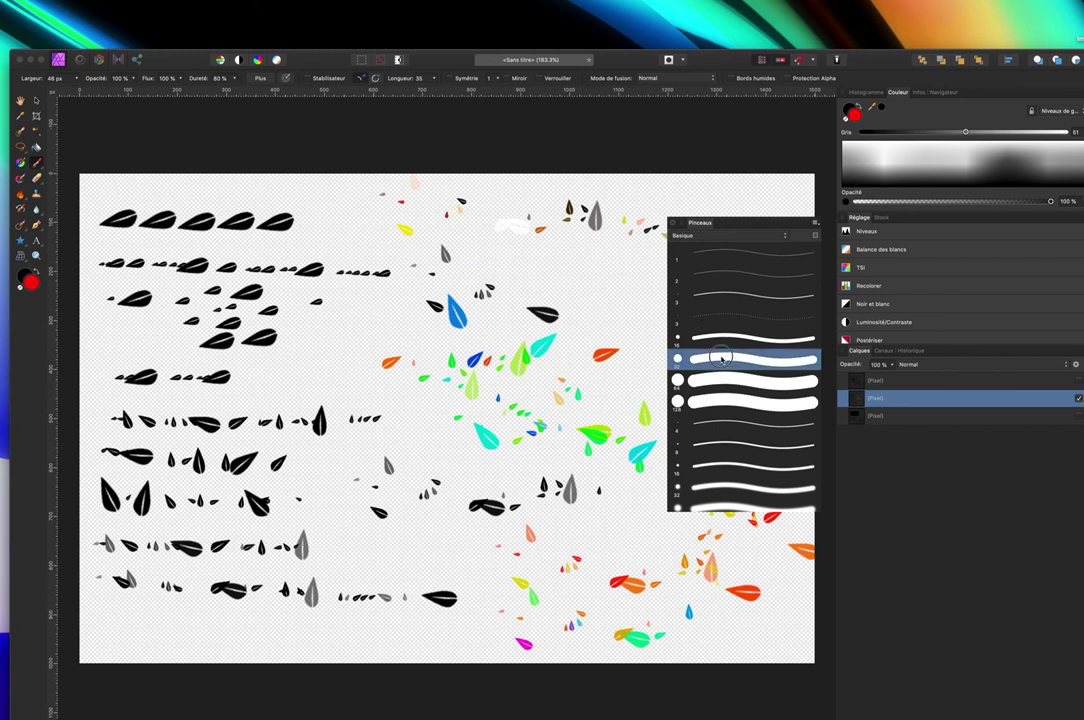
click(529, 264)
click(614, 279)
key(super+z)
click(562, 260)
click(564, 276)
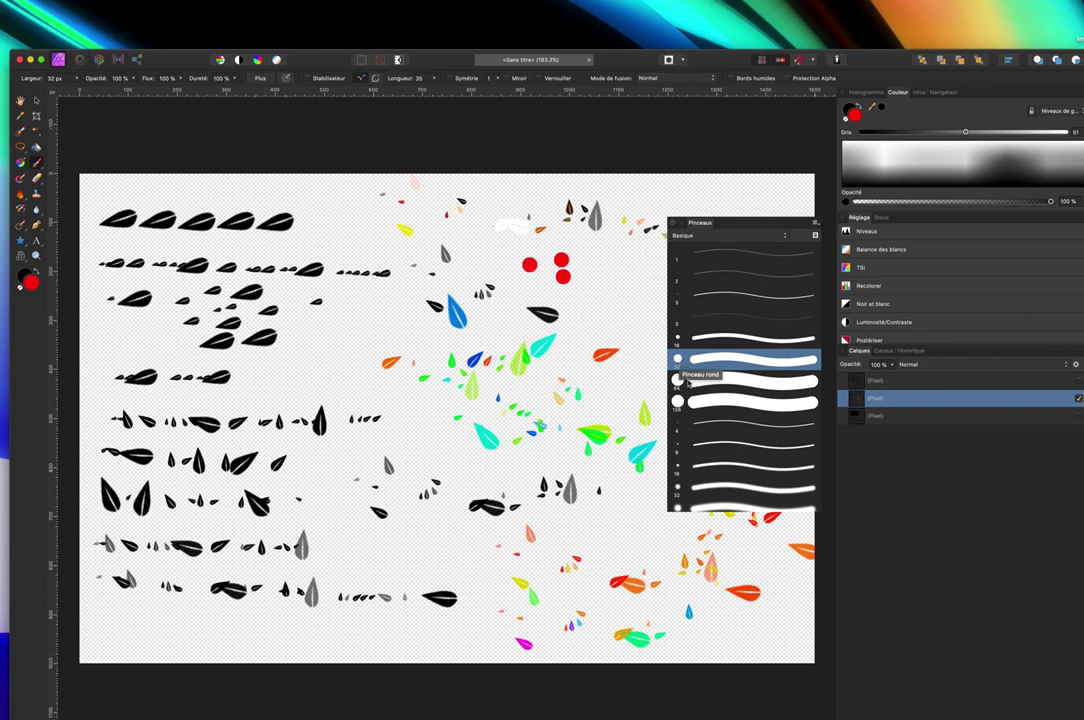
- Examine the 32 px round brush's general and dynamic settings, both for the current selection and for the library brush
click(261, 78)
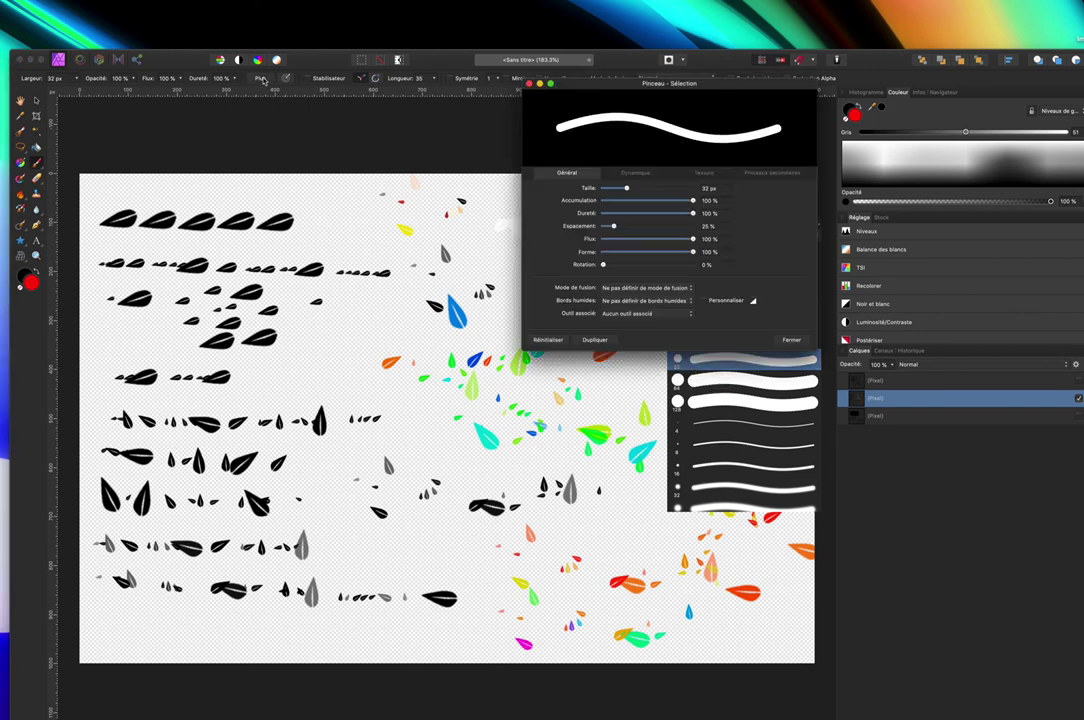
click(530, 84)
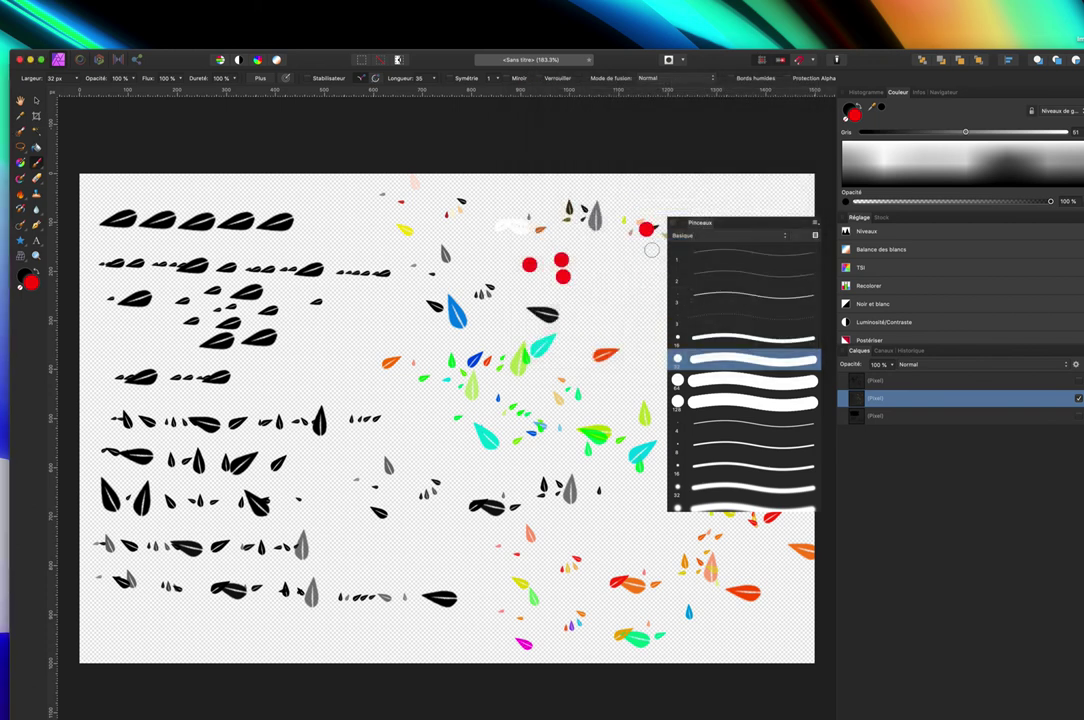
double_click(683, 368)
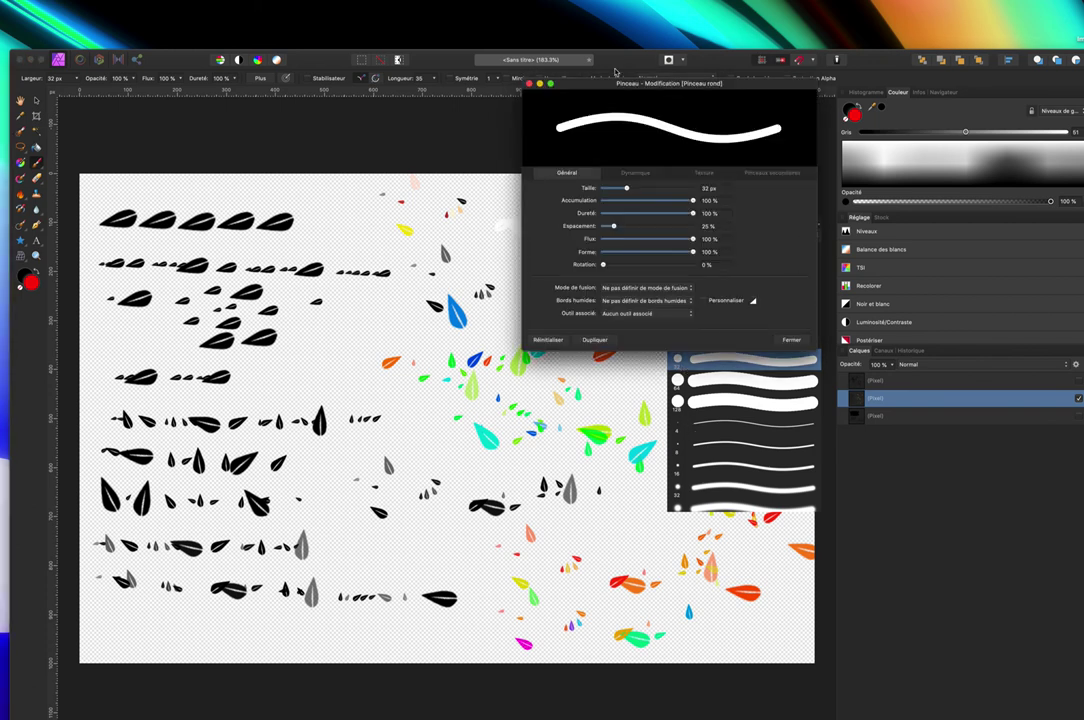
drag(598, 92, 328, 162)
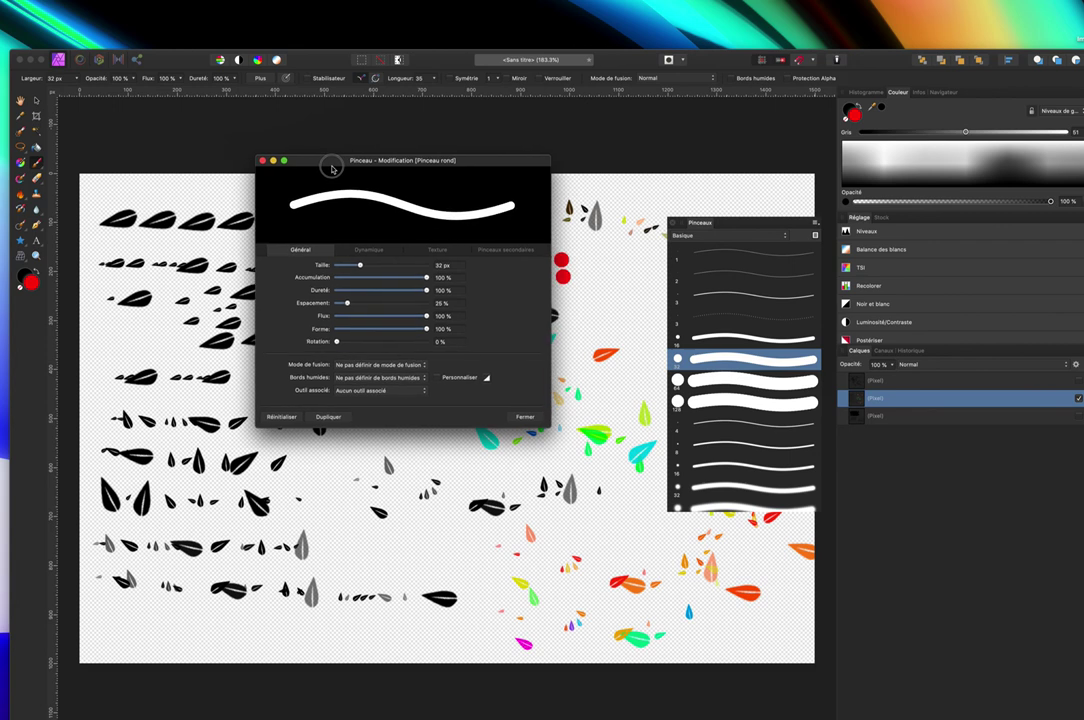
click(368, 249)
click(303, 251)
click(262, 163)
- Switch the brush category to Particules and select its first brush, the 46 px leaf brush
click(710, 235)
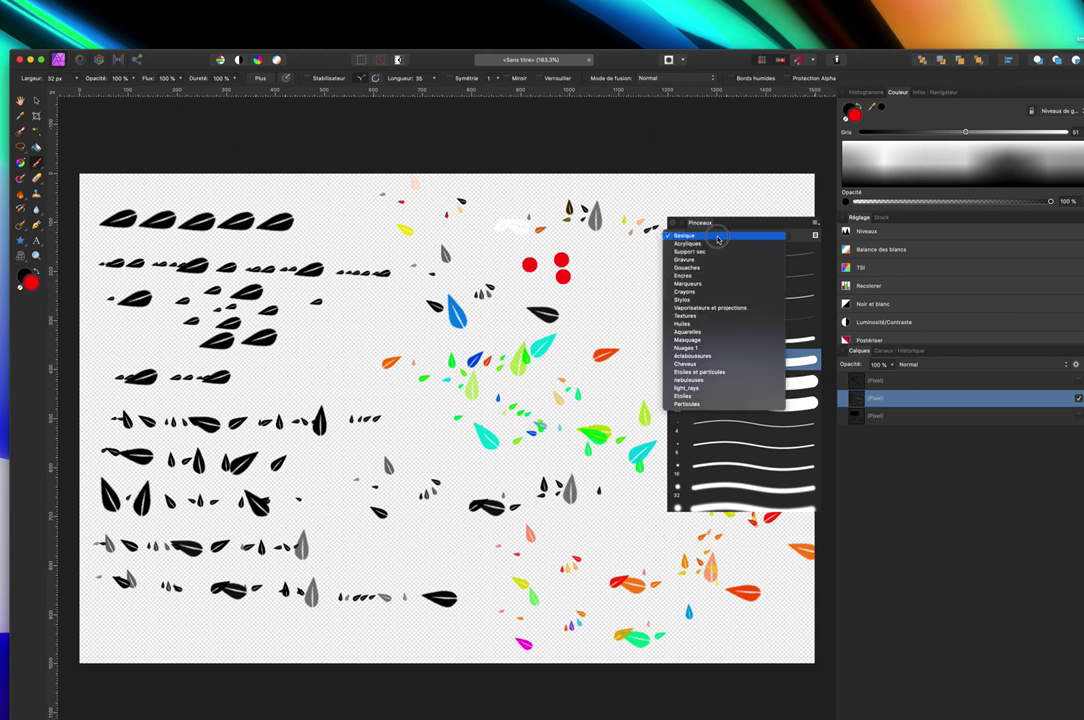
click(687, 403)
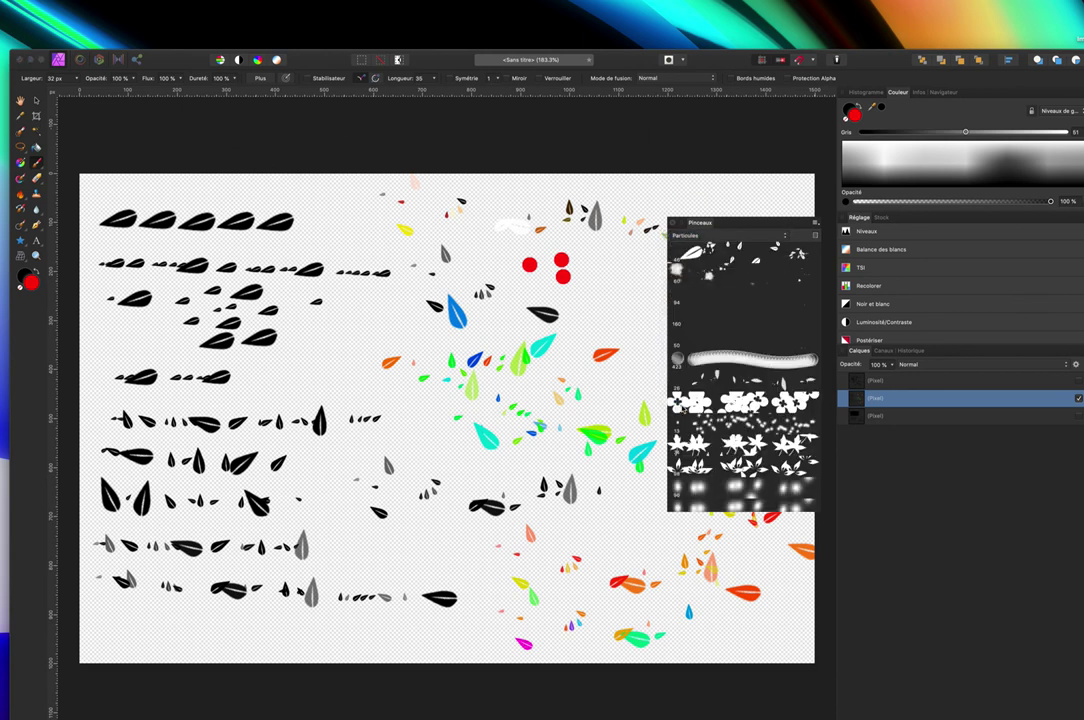
click(697, 255)
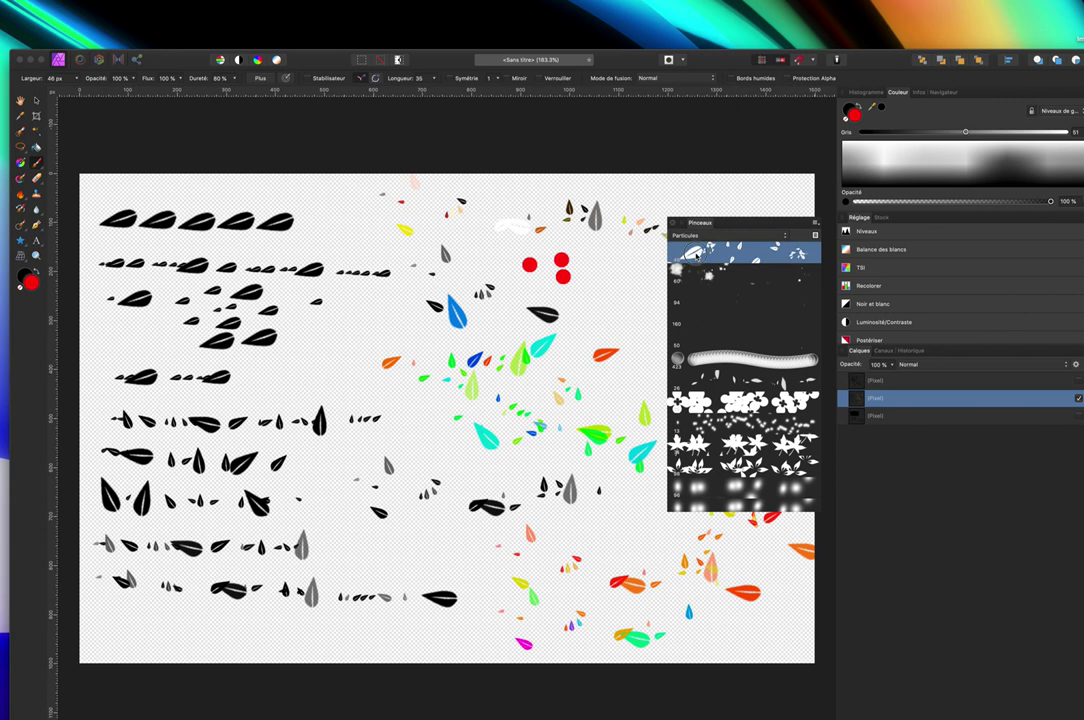
- Examine the dynamic and general settings stored in the library's leaf brush, Sampled Brush 23 1
double_click(697, 255)
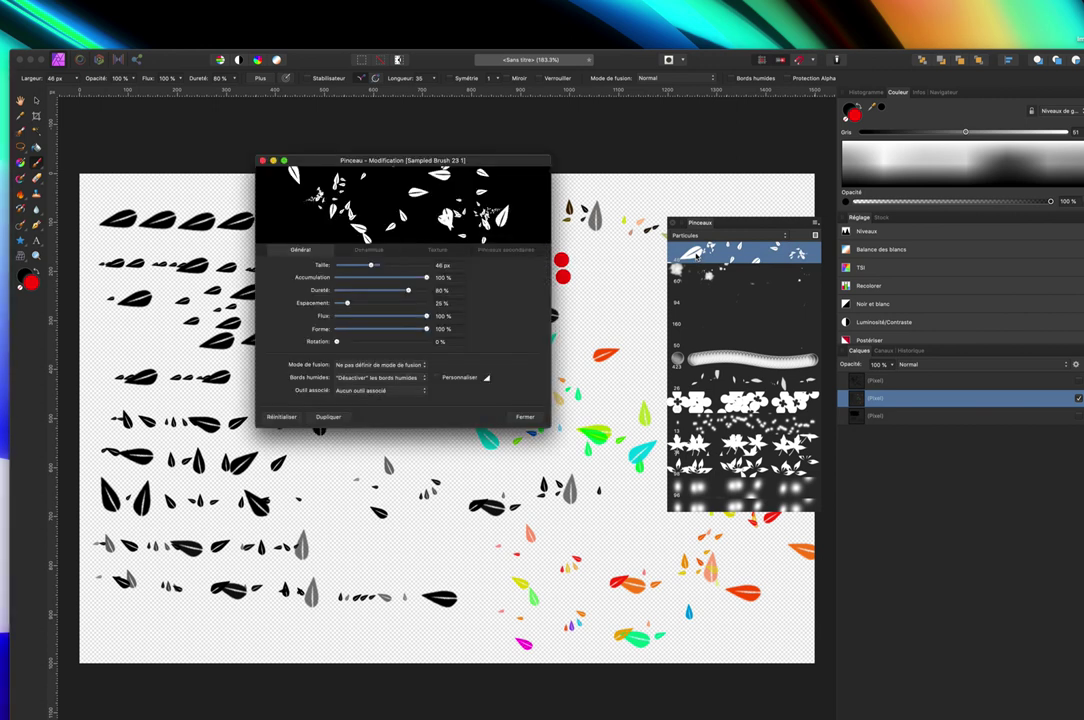
click(360, 251)
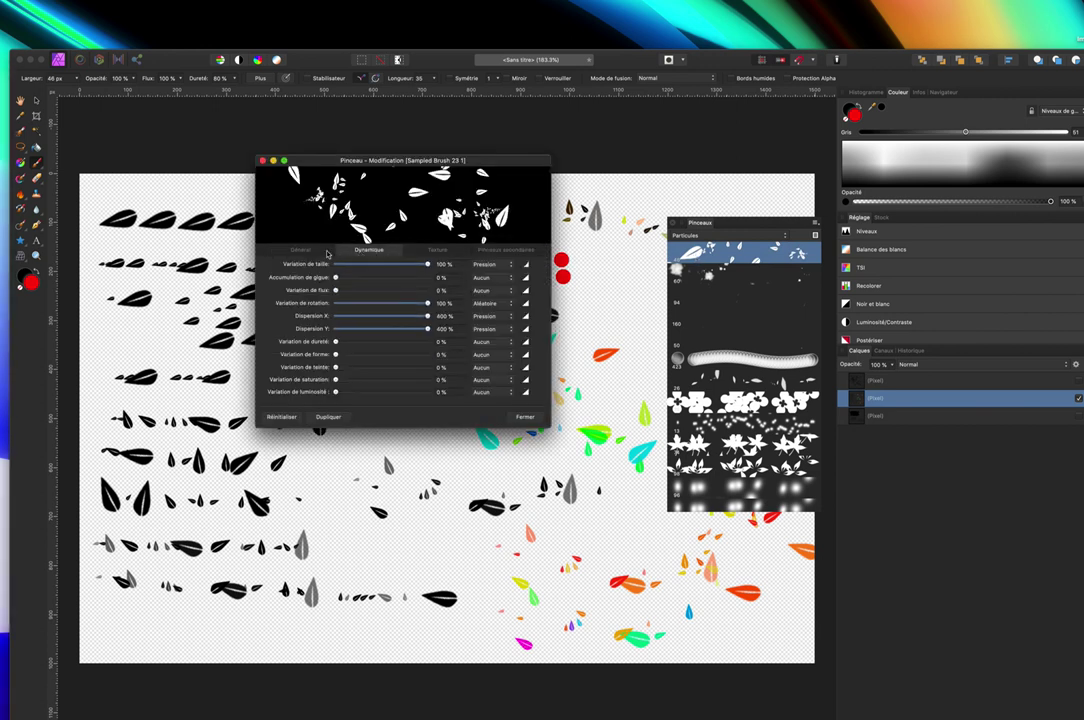
click(293, 251)
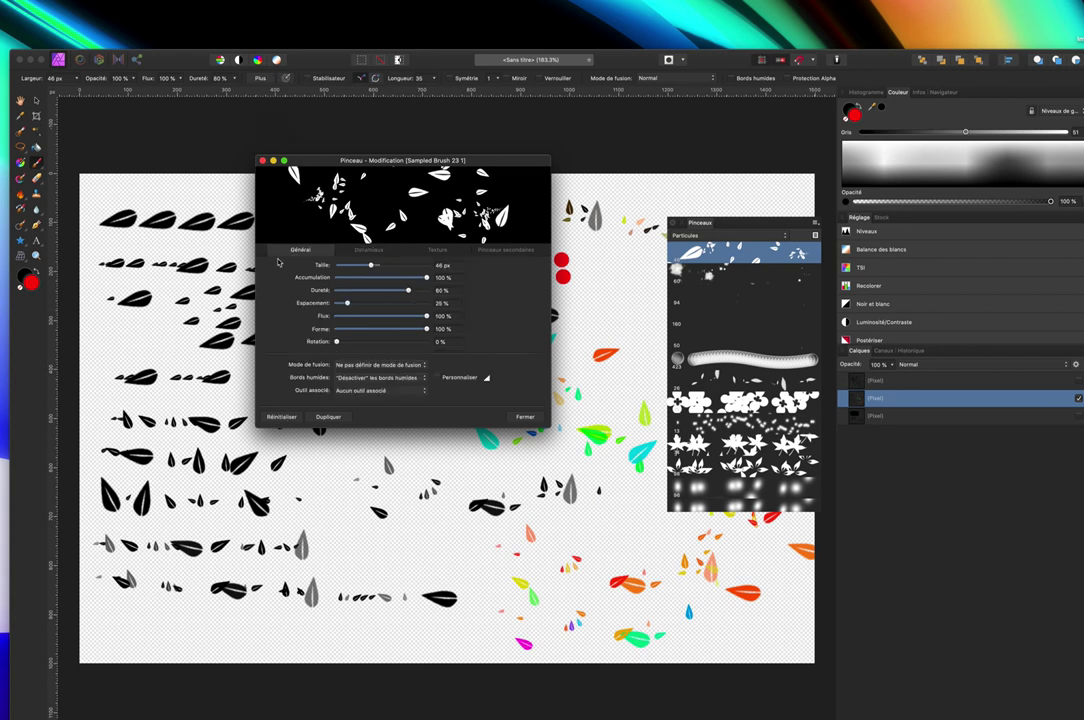
click(262, 160)
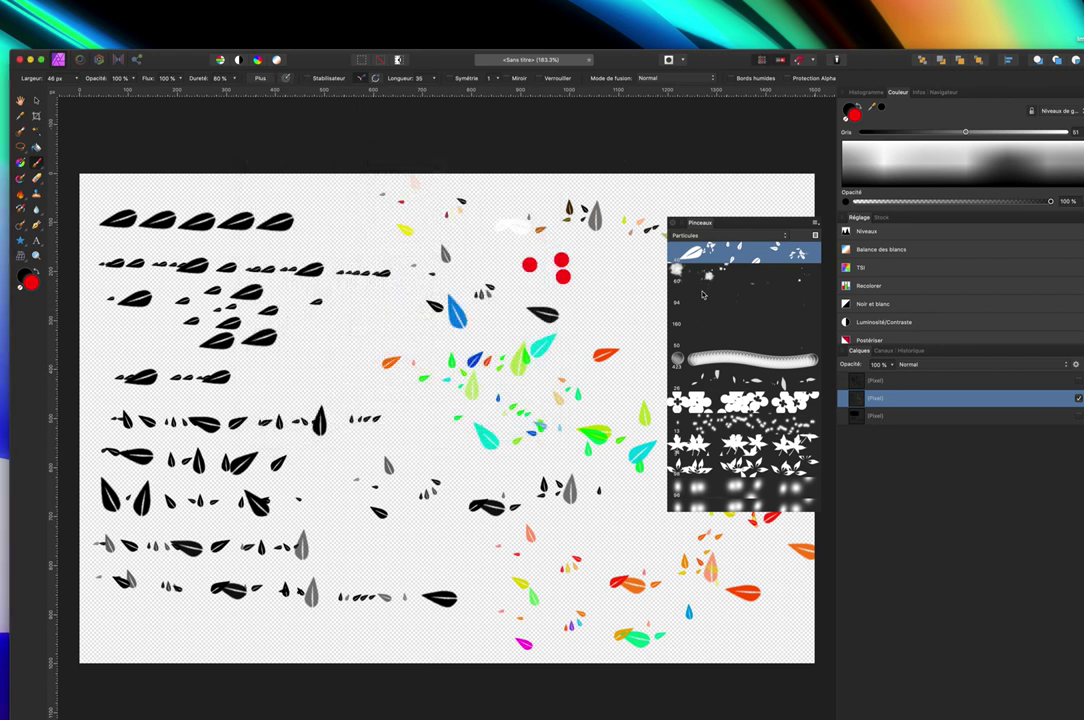
- Select the 60 px winter brush and review its general and dynamic settings
click(707, 273)
double_click(707, 273)
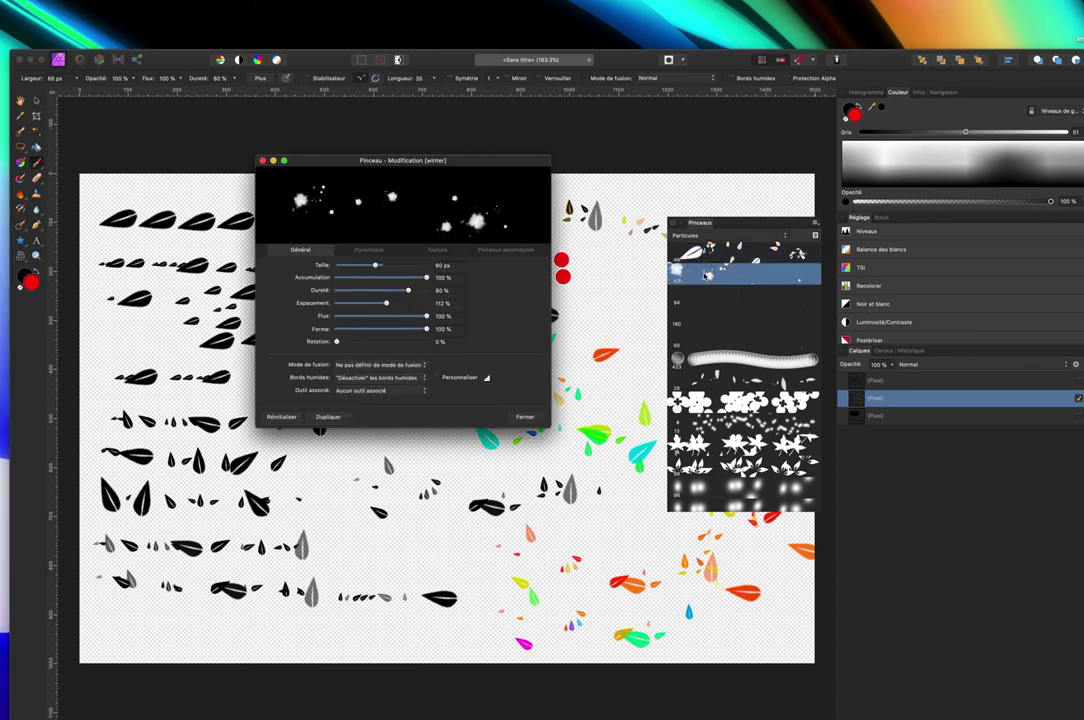
click(378, 250)
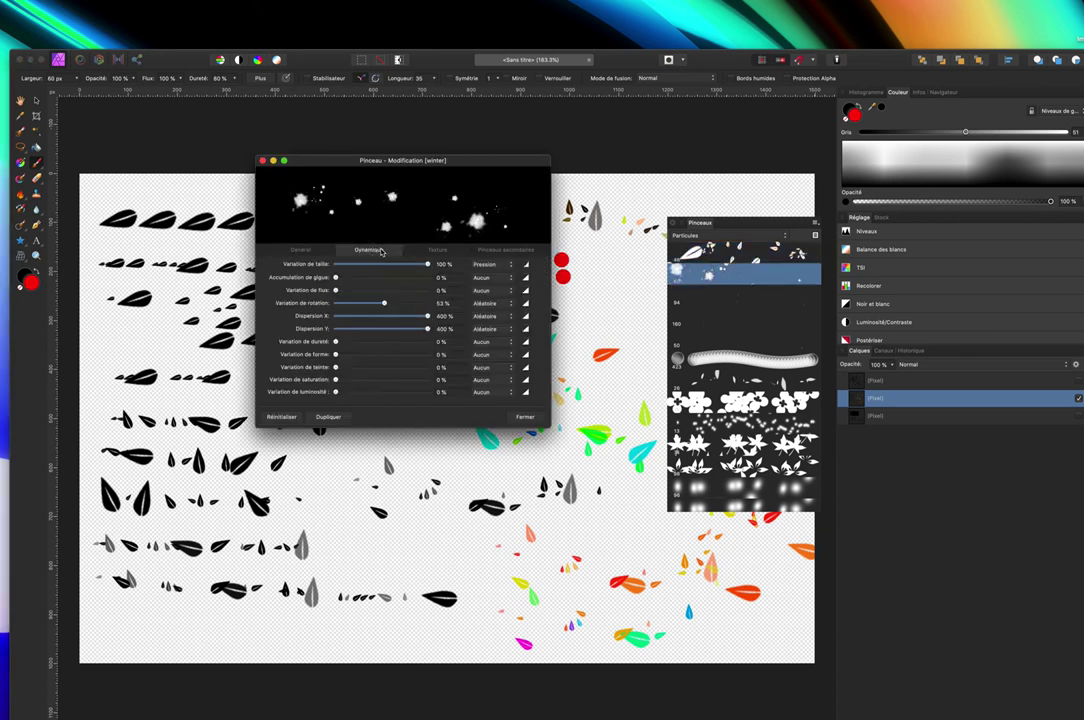
click(262, 161)
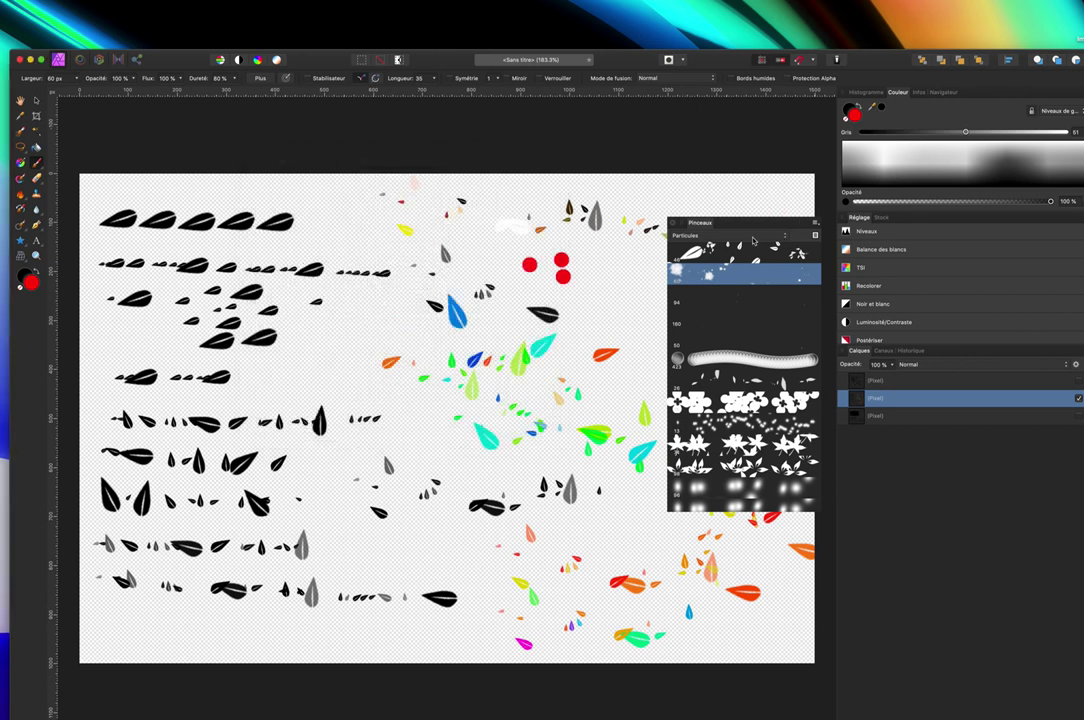
- Move the Pinceaux panel away from the canvas's right edge and close it to uncover the painting
mouse_move(752, 225)
mouse_down()
mouse_move(690, 226)
mouse_move(823, 214)
mouse_move(770, 170)
mouse_move(770, 198)
mouse_move(649, 193)
mouse_up()
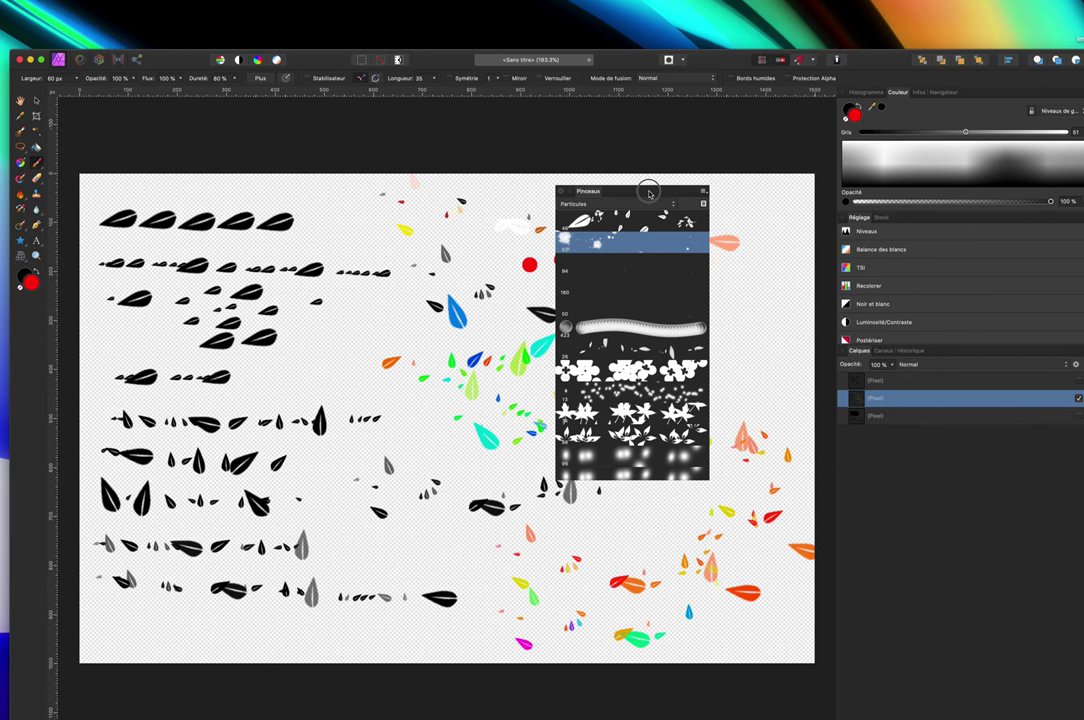
click(560, 190)
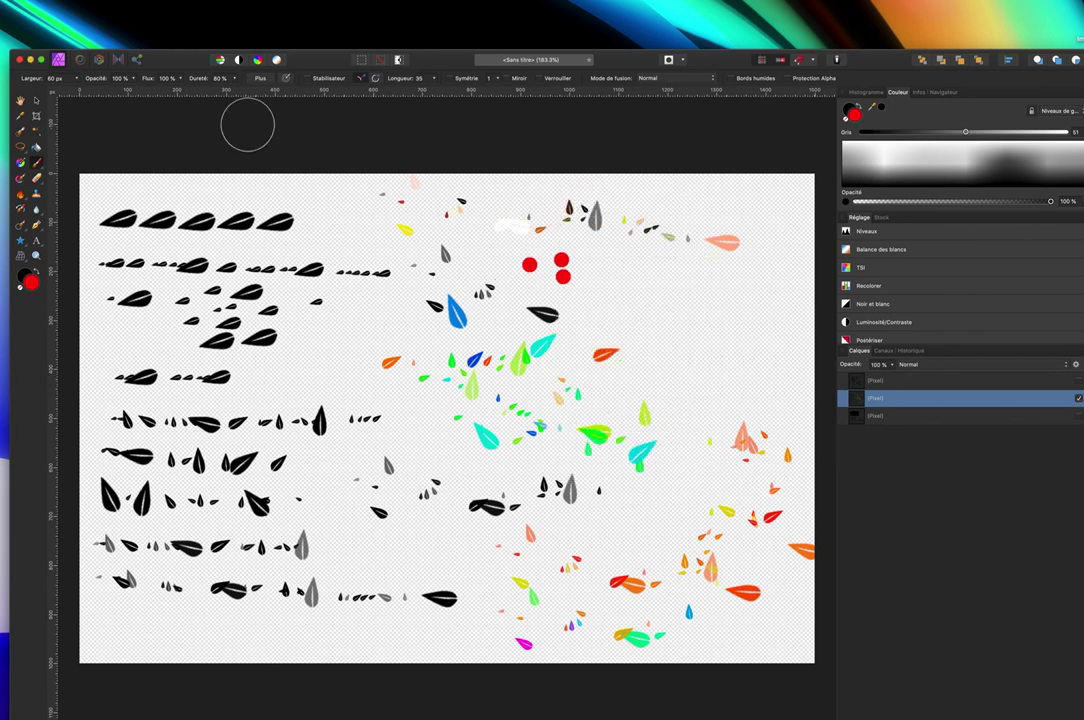
scroll(362, 270, up, 2)
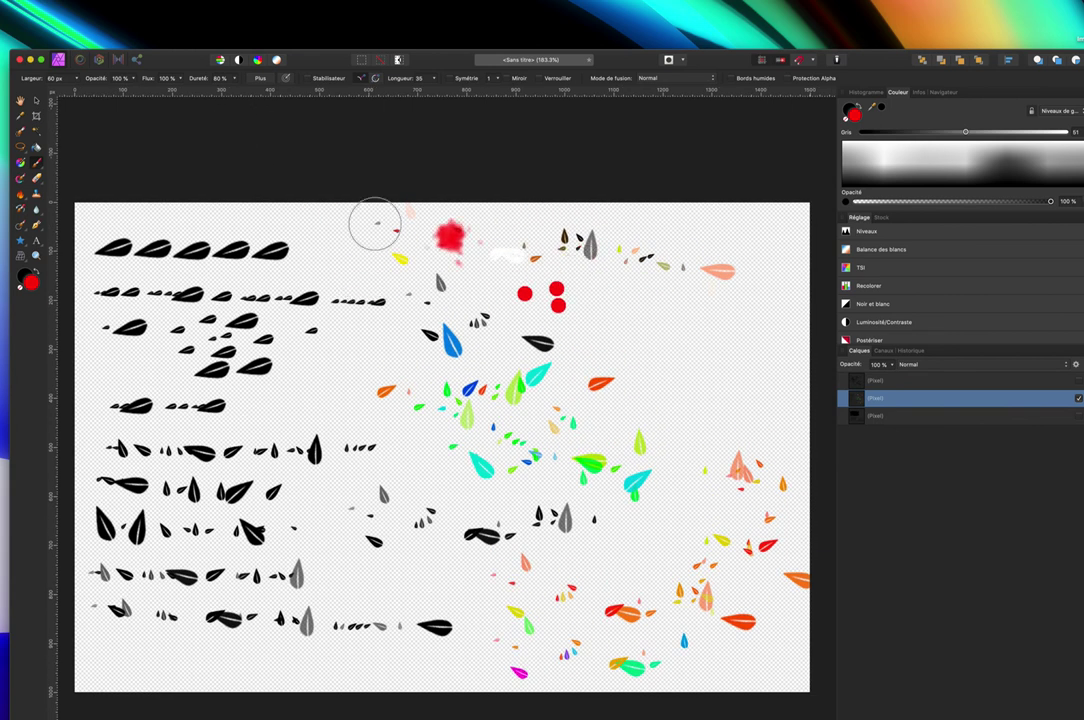